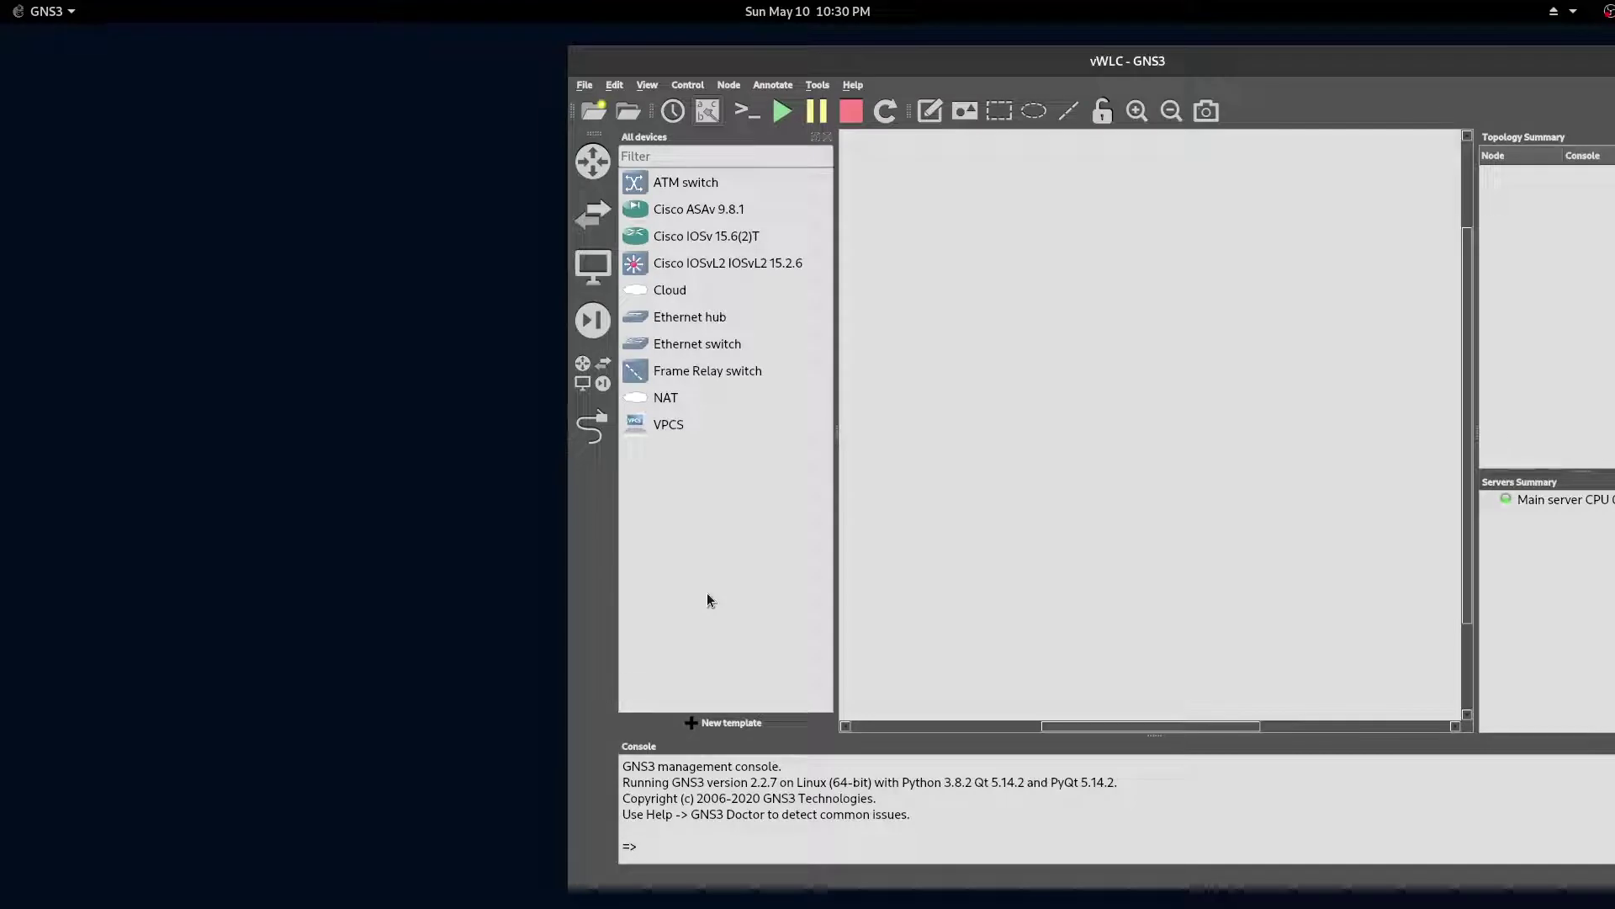
Step: Filter the server's appliance list for 'vwlc' and start installing the Cisco vWLC appliance
click(746, 723)
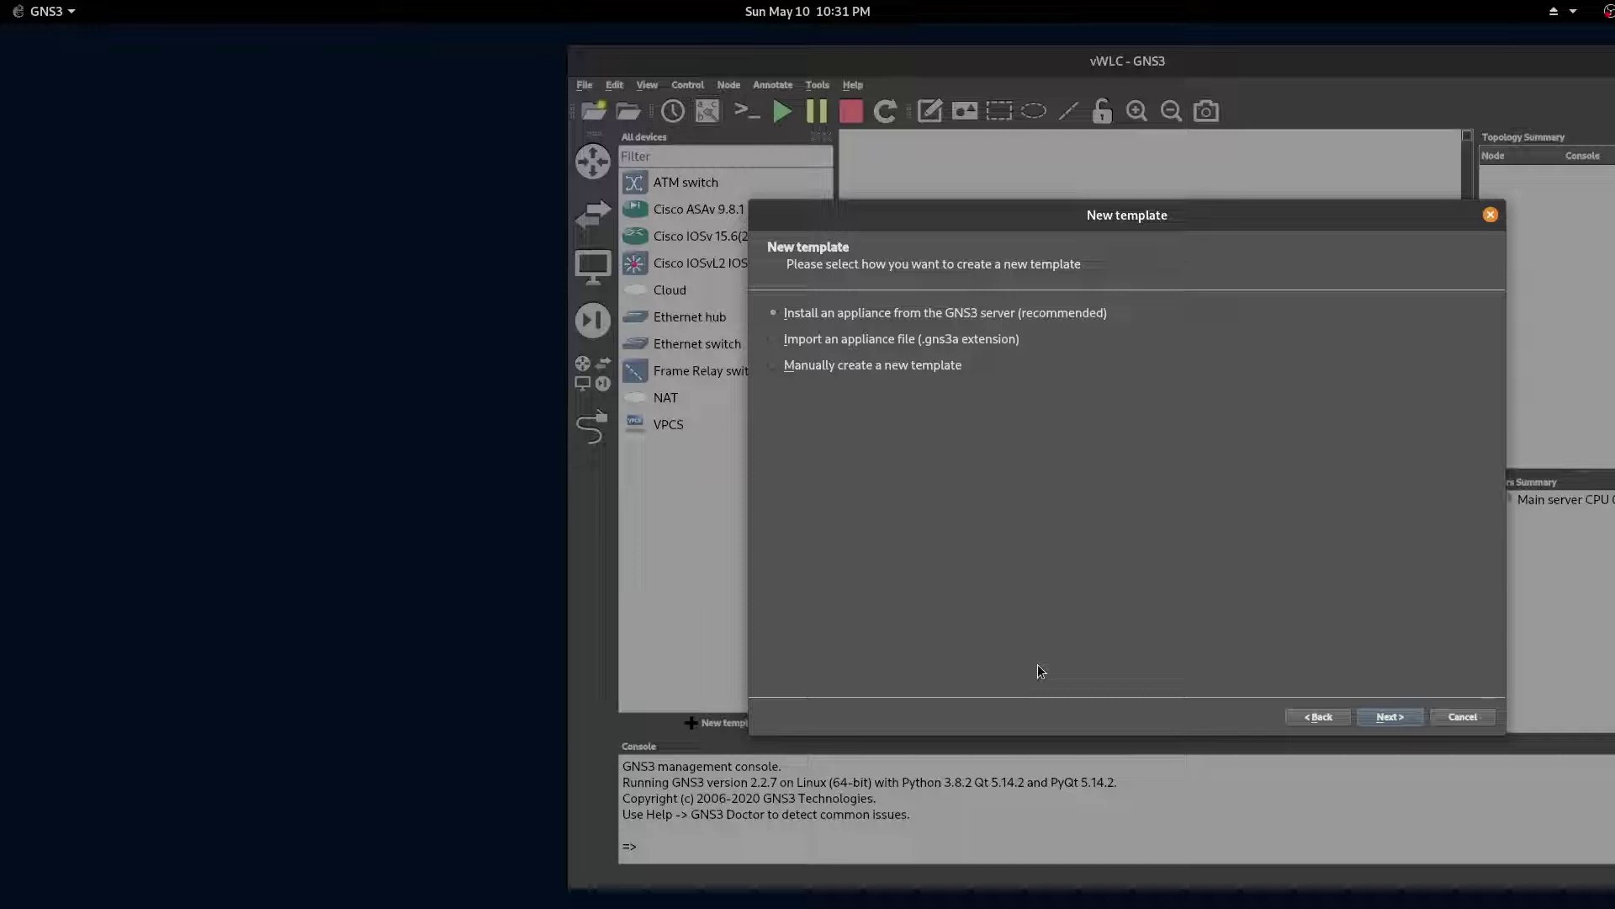
click(1397, 717)
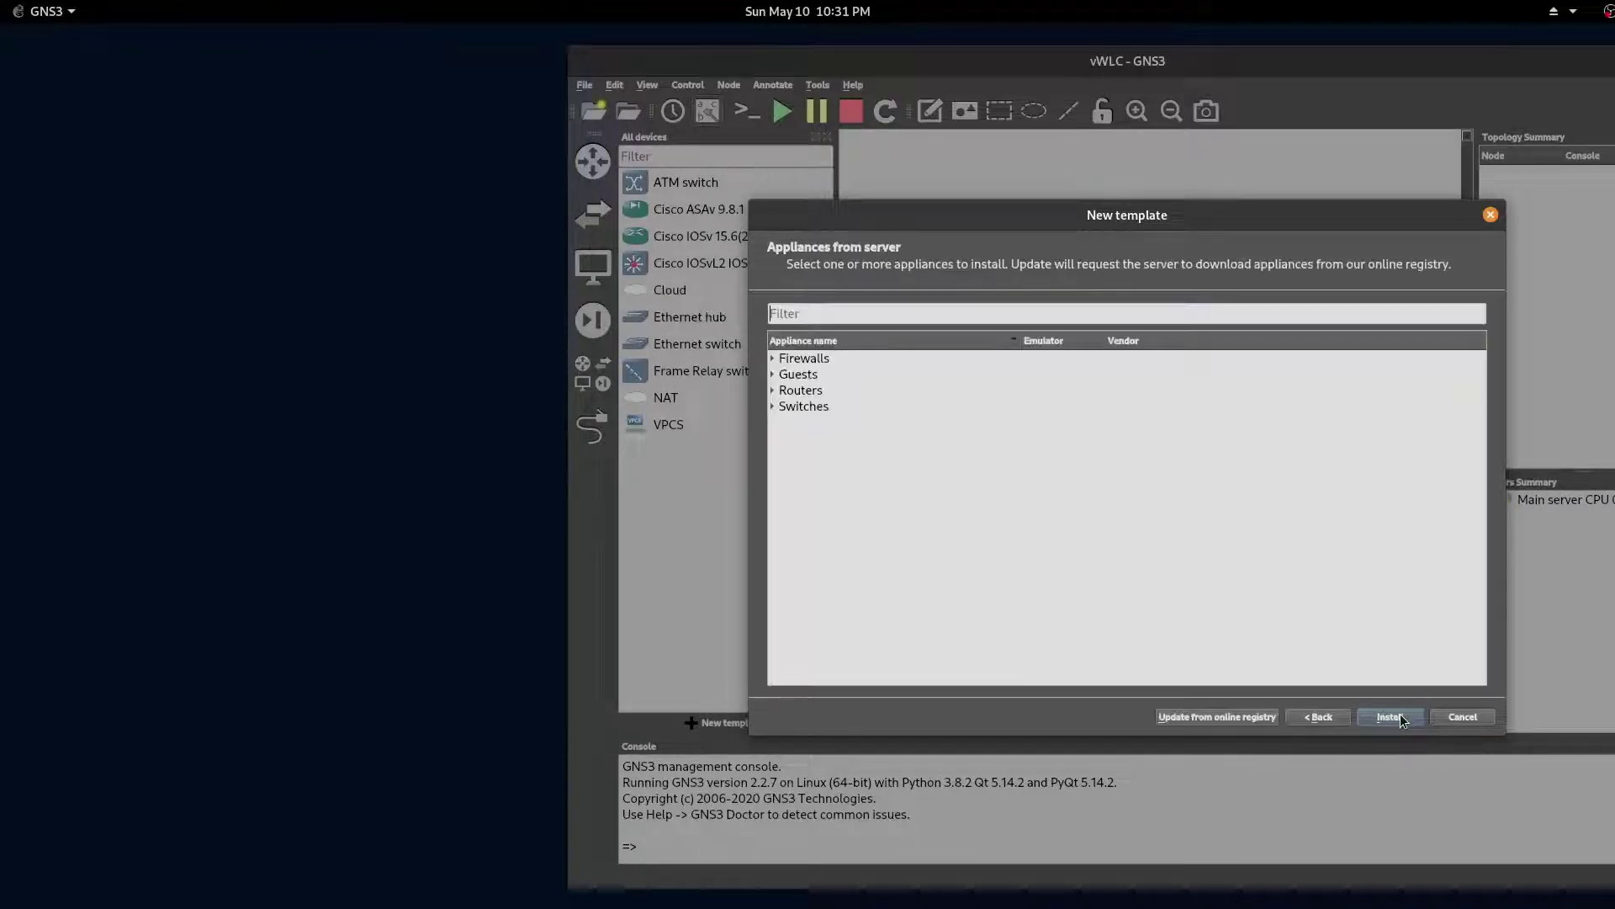
click(772, 373)
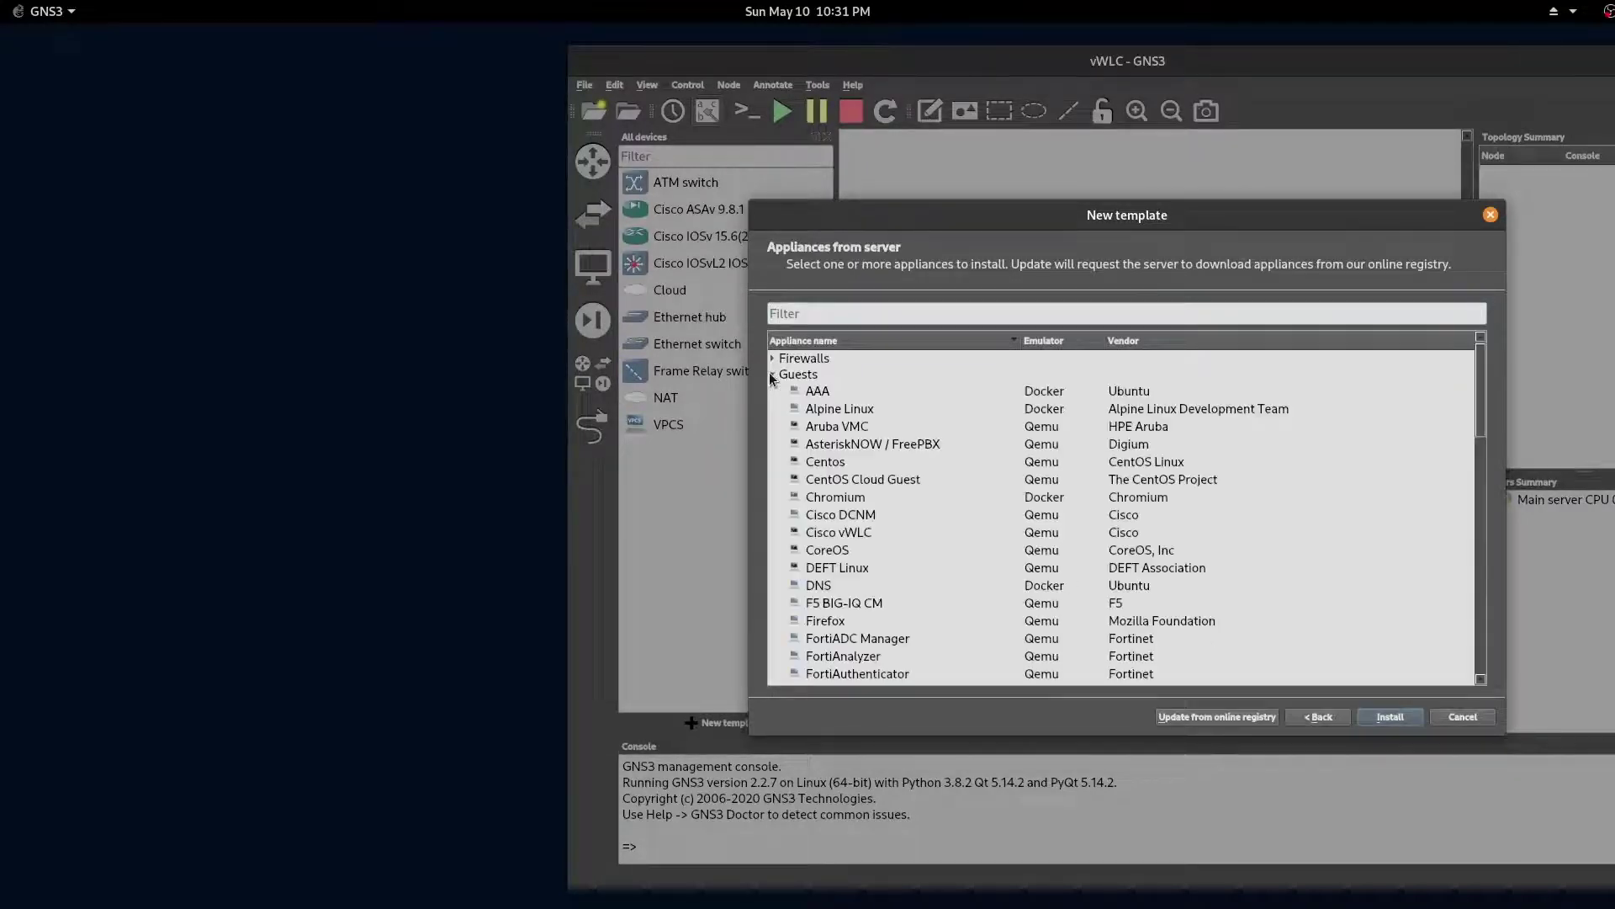
click(837, 312)
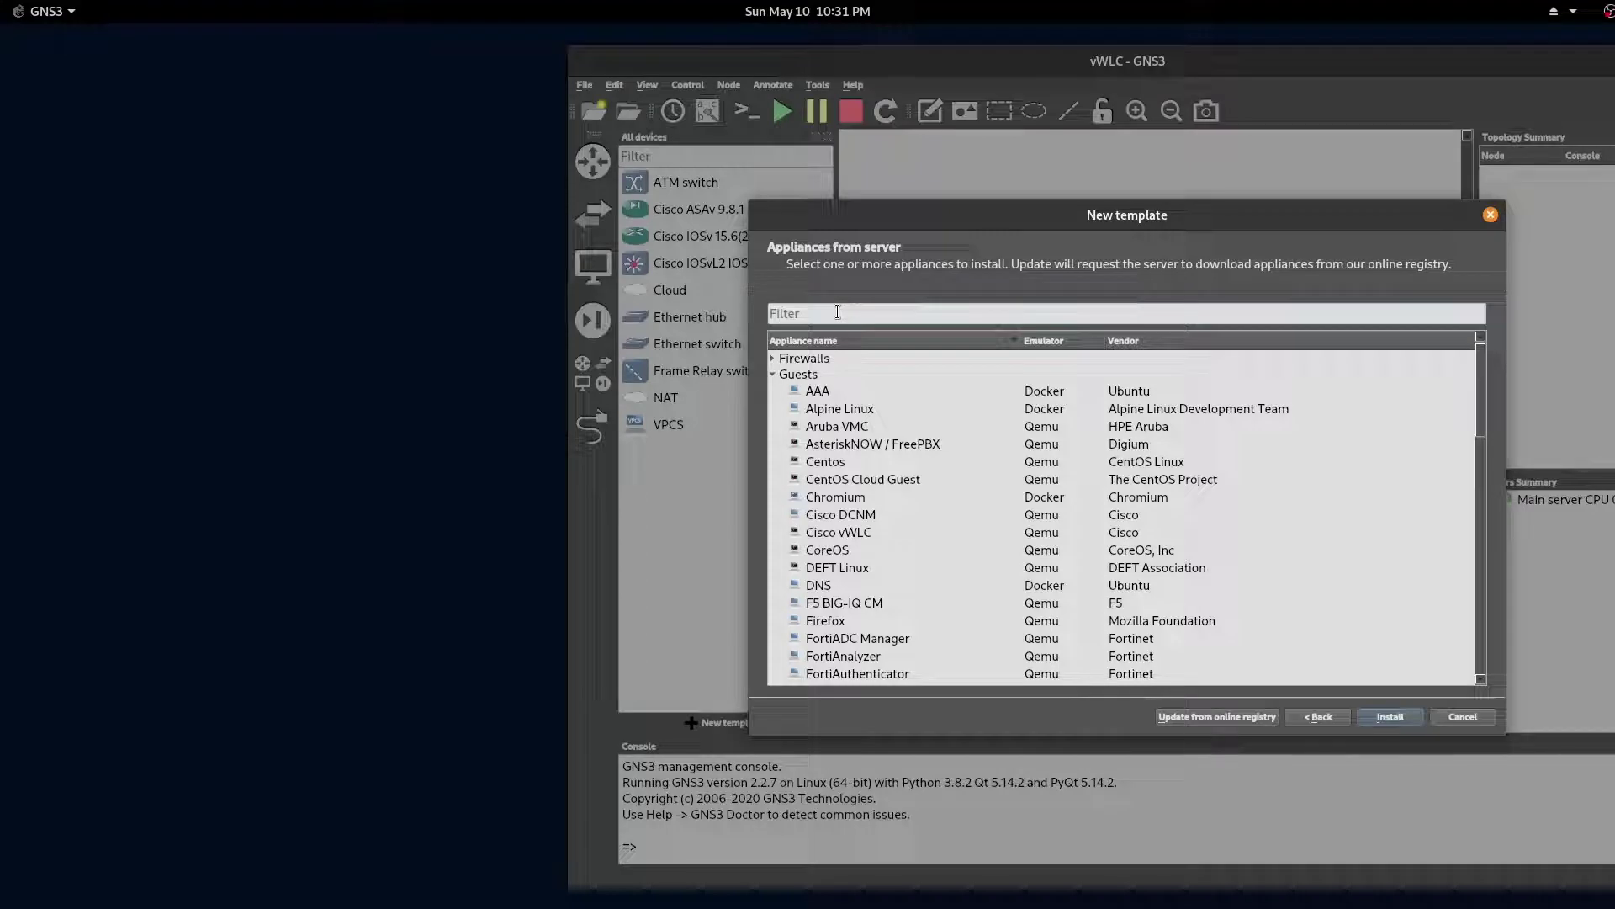
text(vwl)
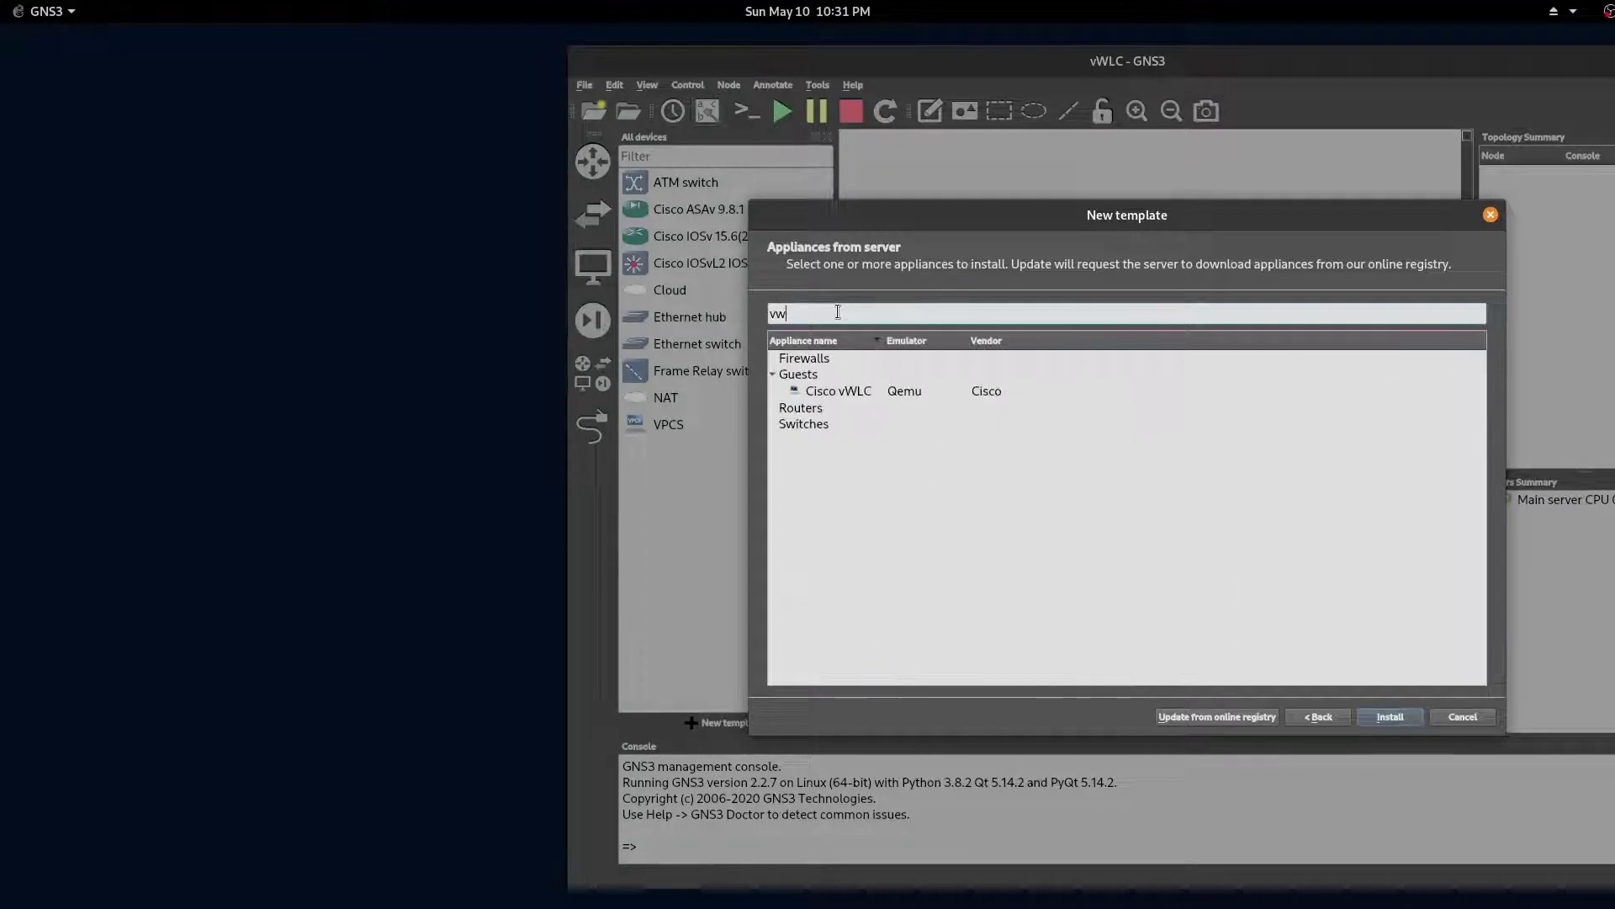
text(c)
click(902, 392)
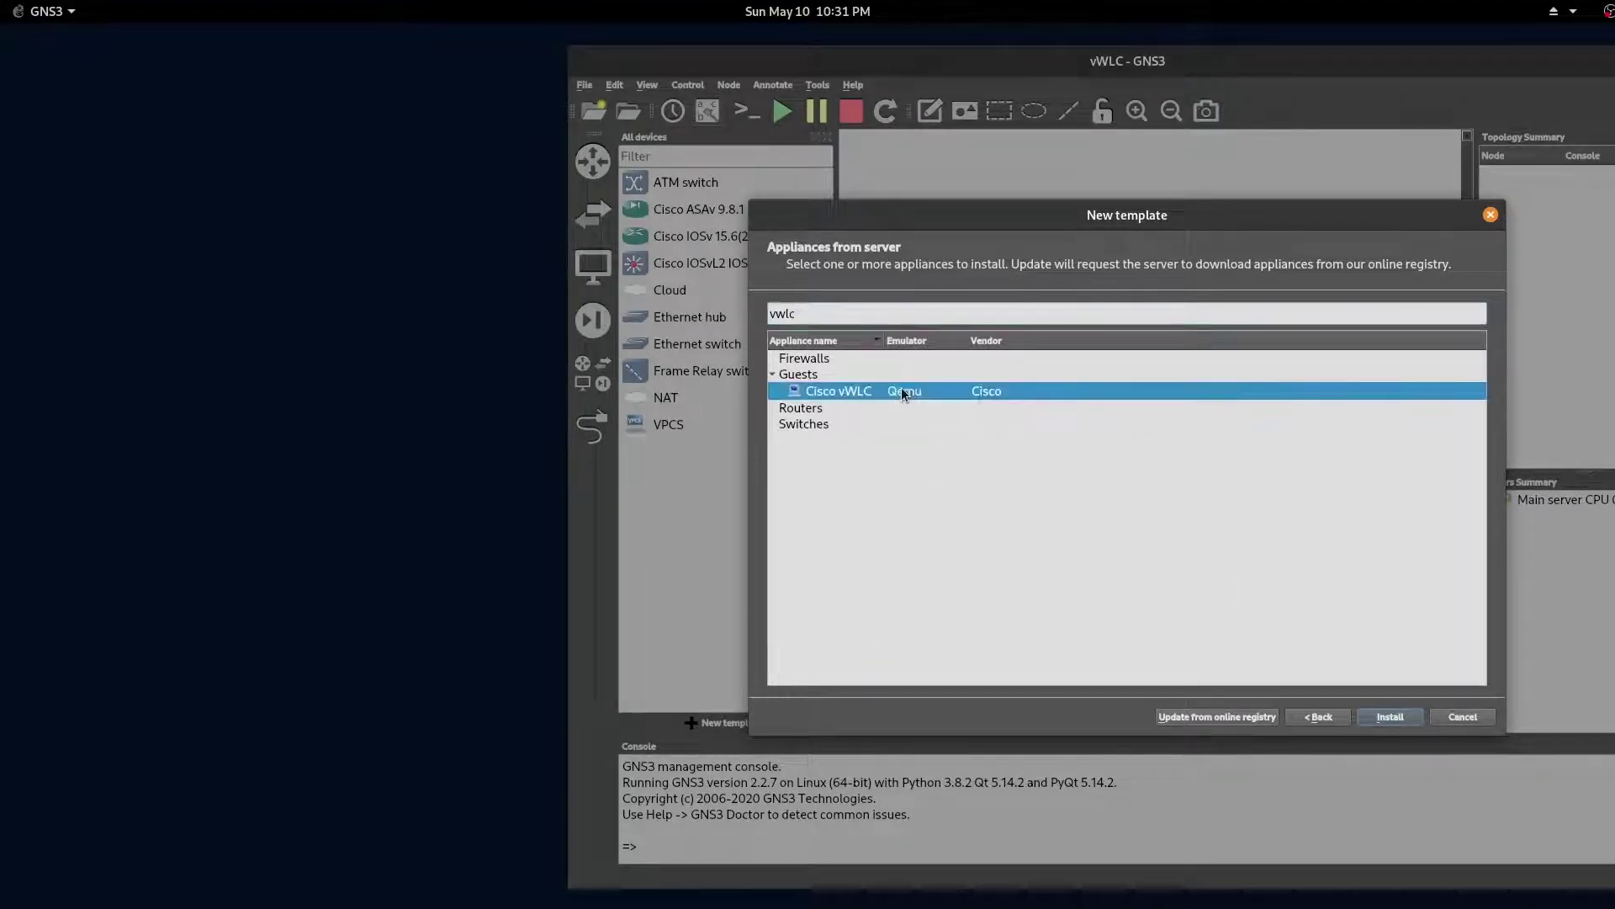
click(1389, 716)
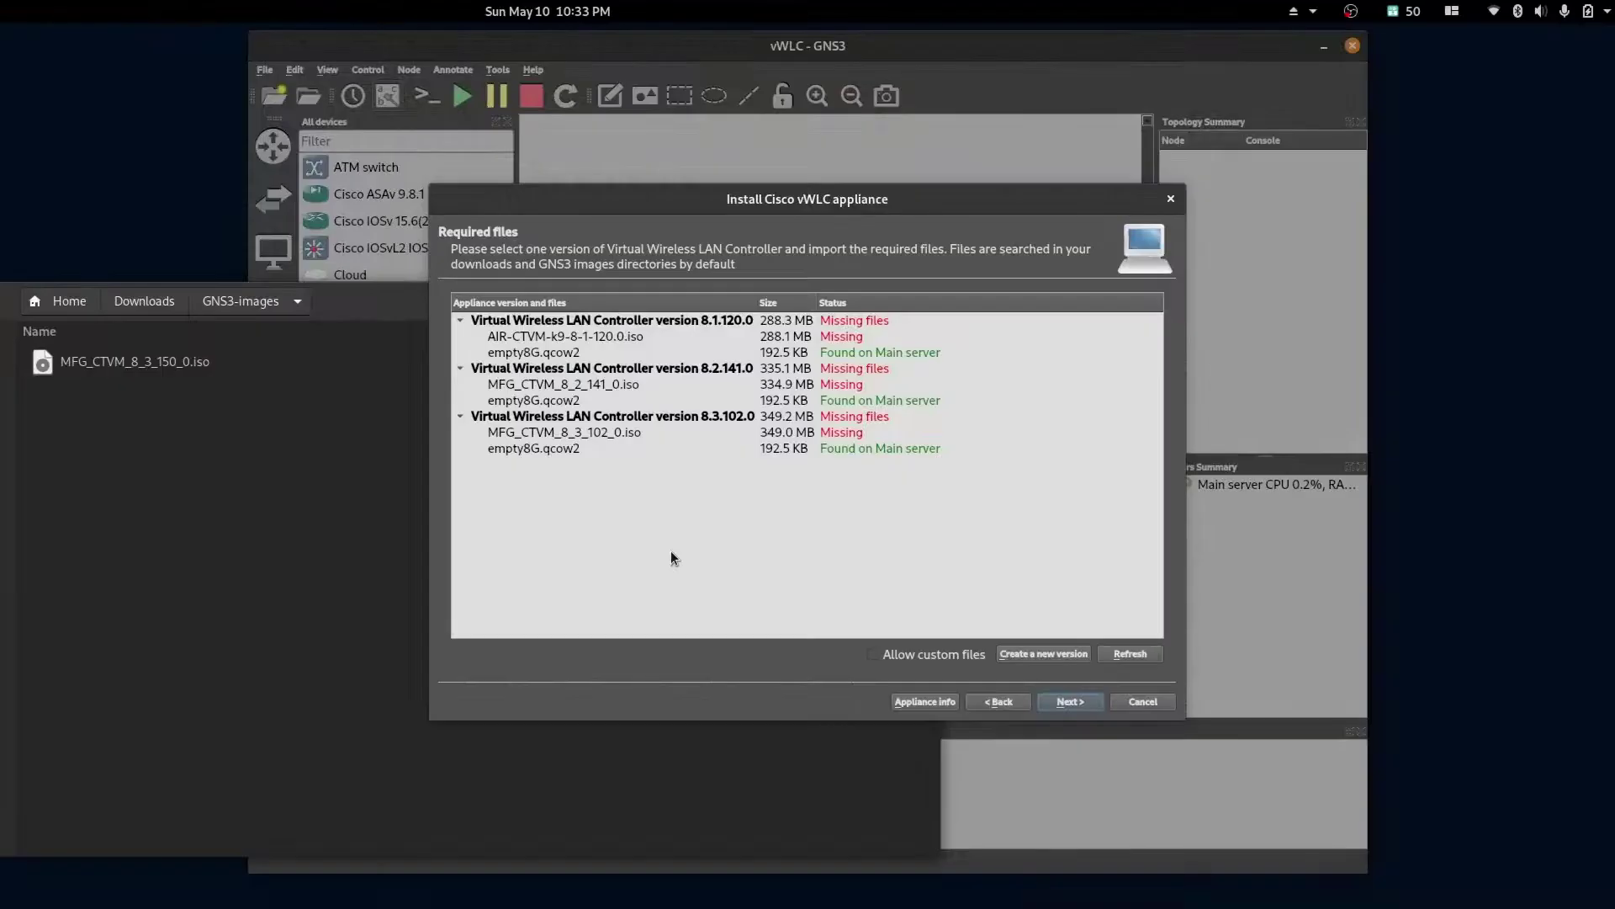
Step: Allow custom files, create version 8.3.150.0 and import MFG_CTVM_8_3_150_0.iso for it
click(875, 655)
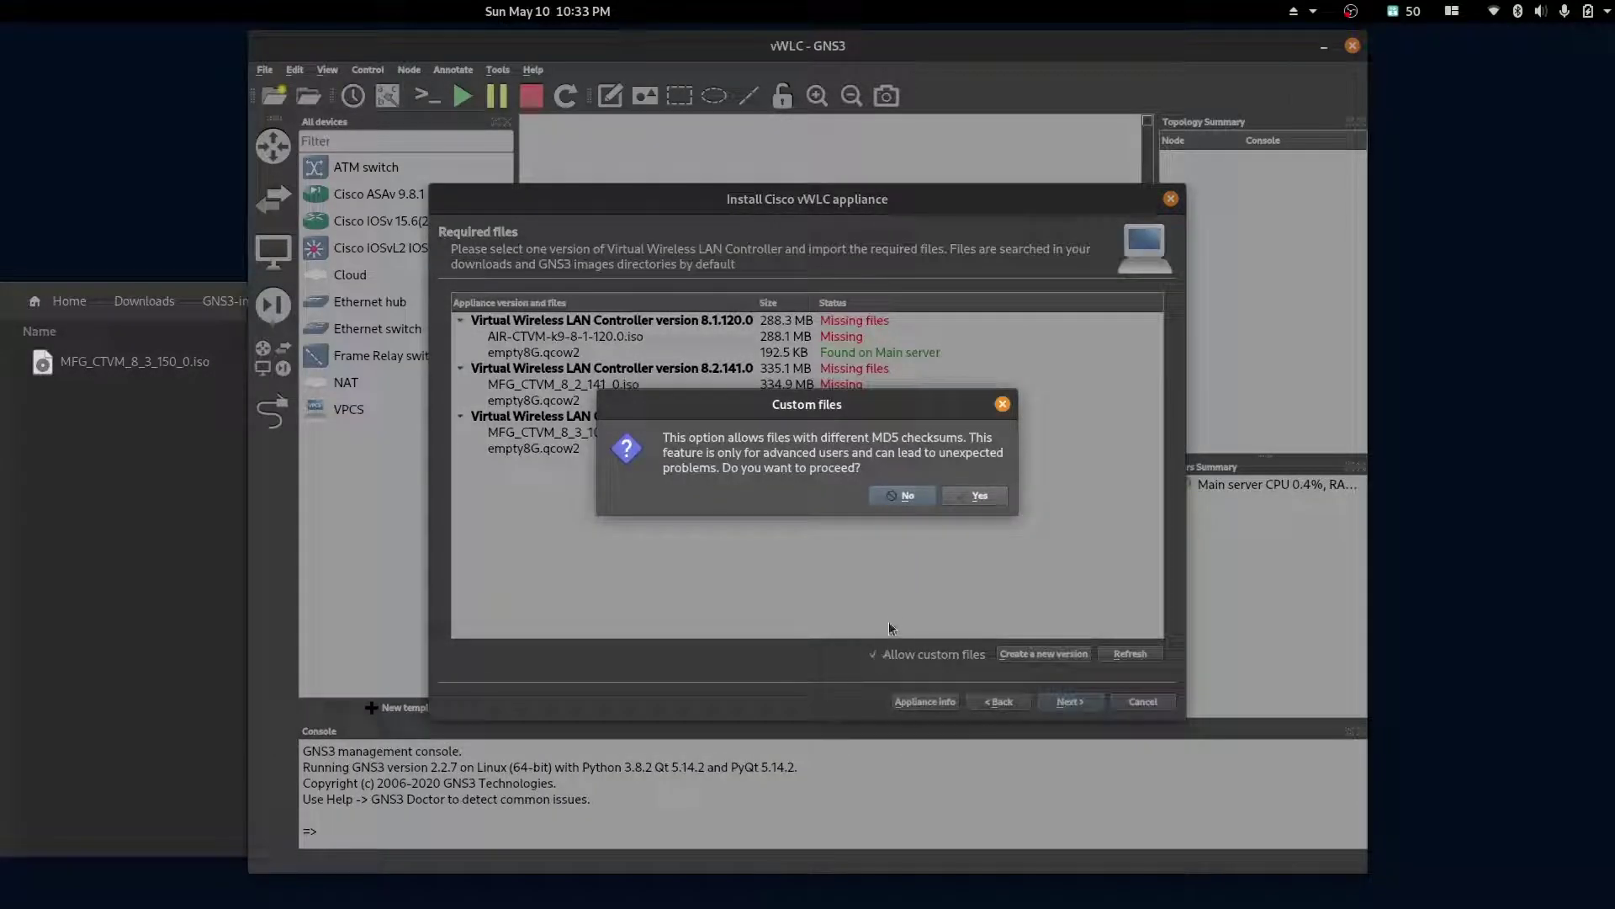
click(976, 497)
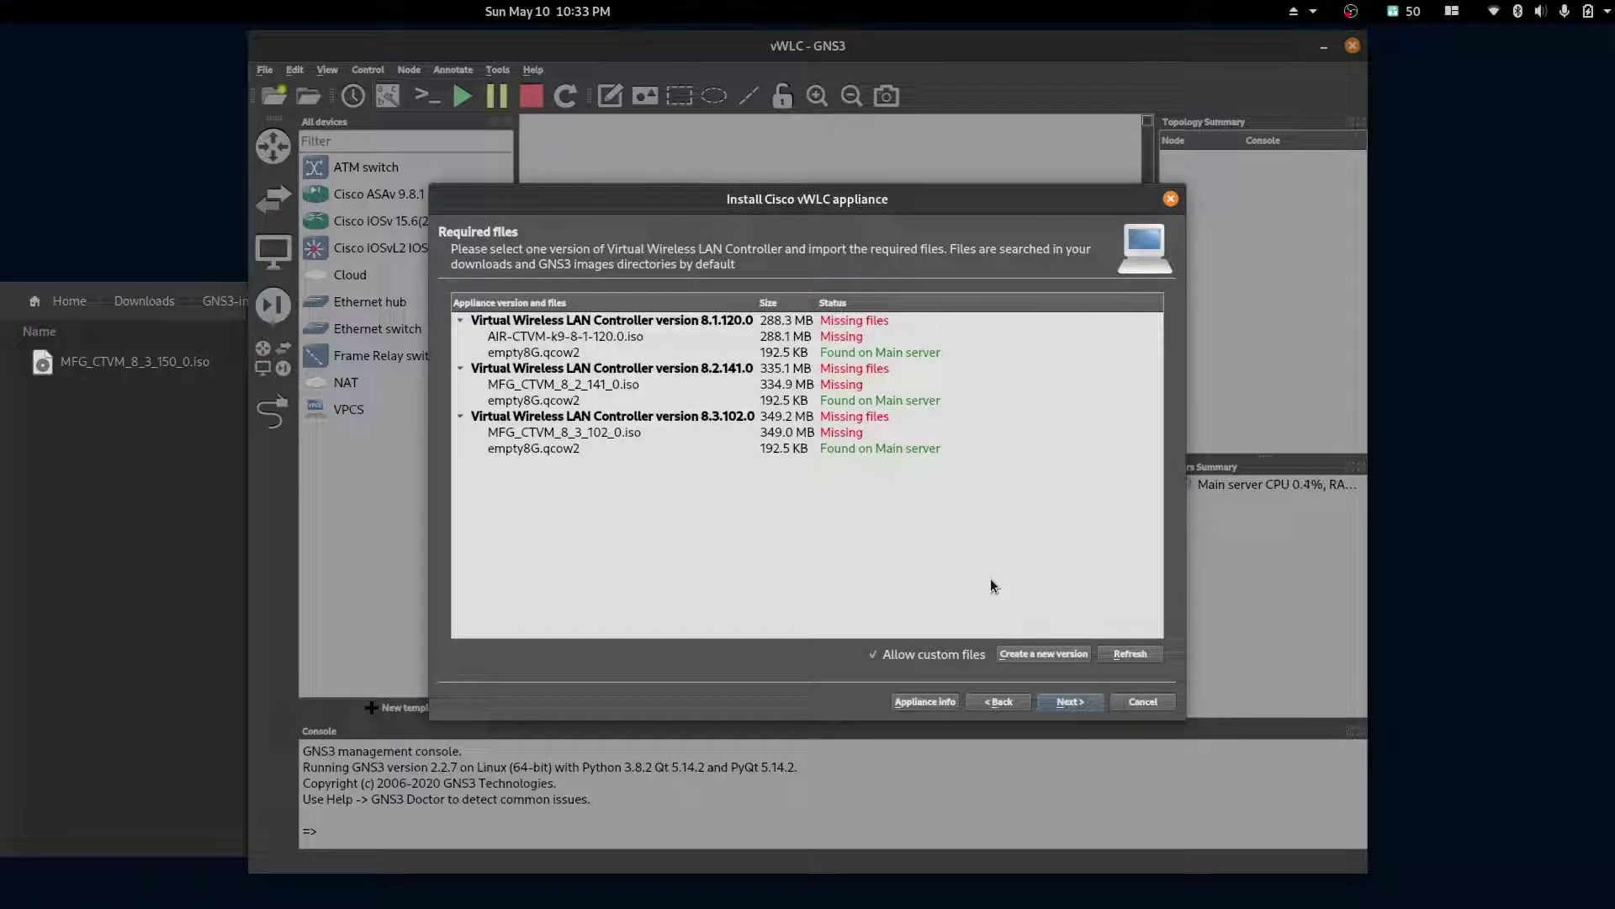
click(1043, 657)
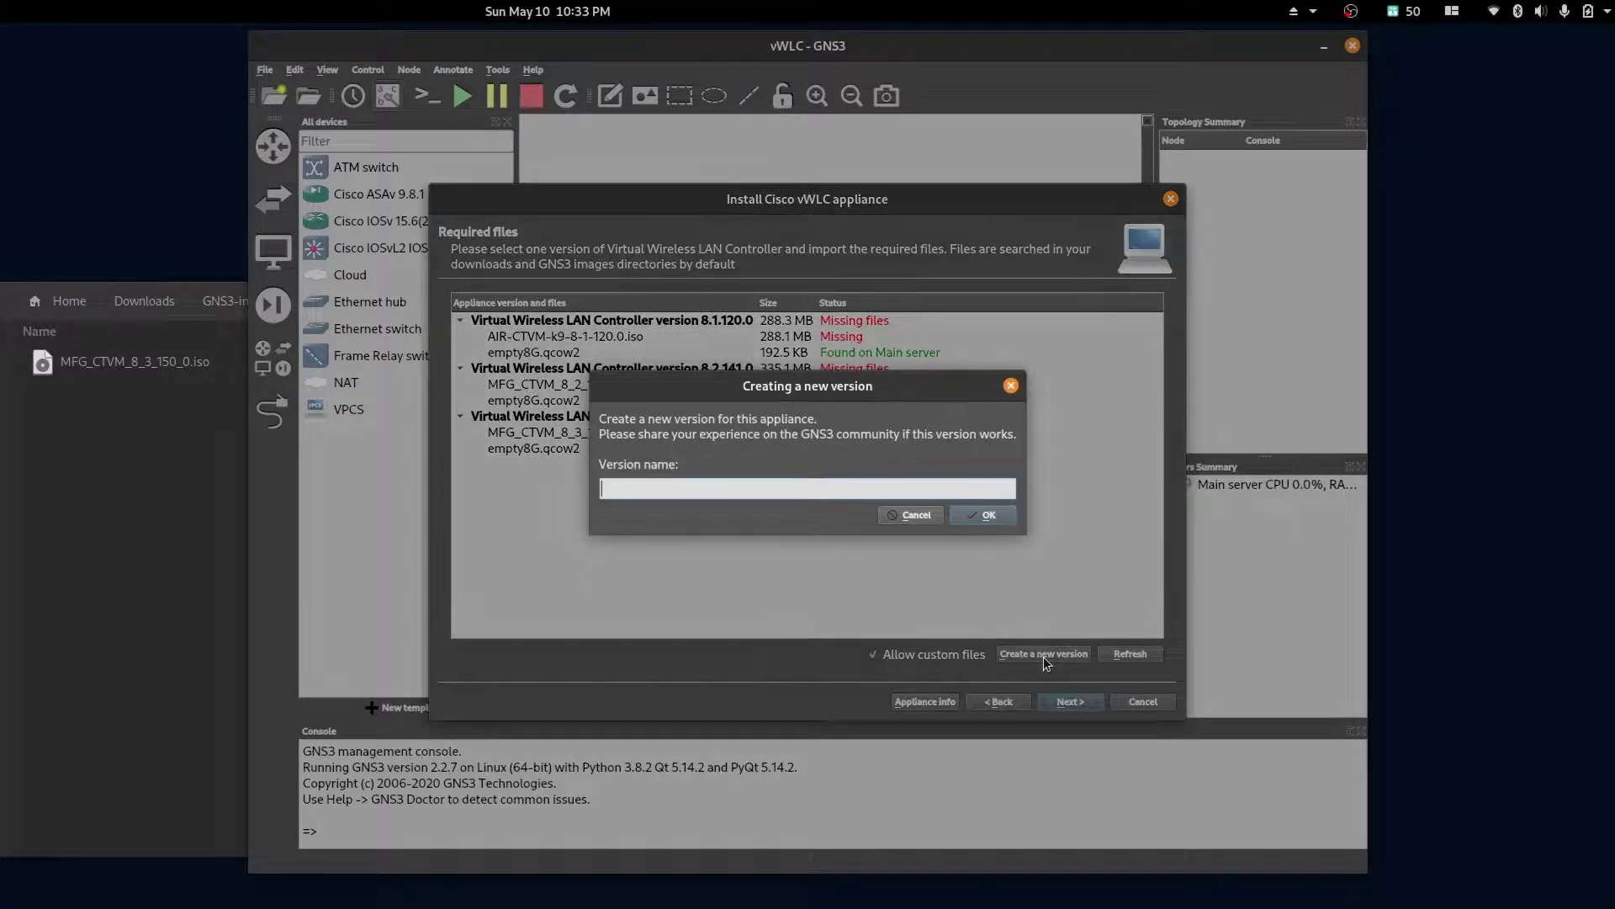
text(8.3)
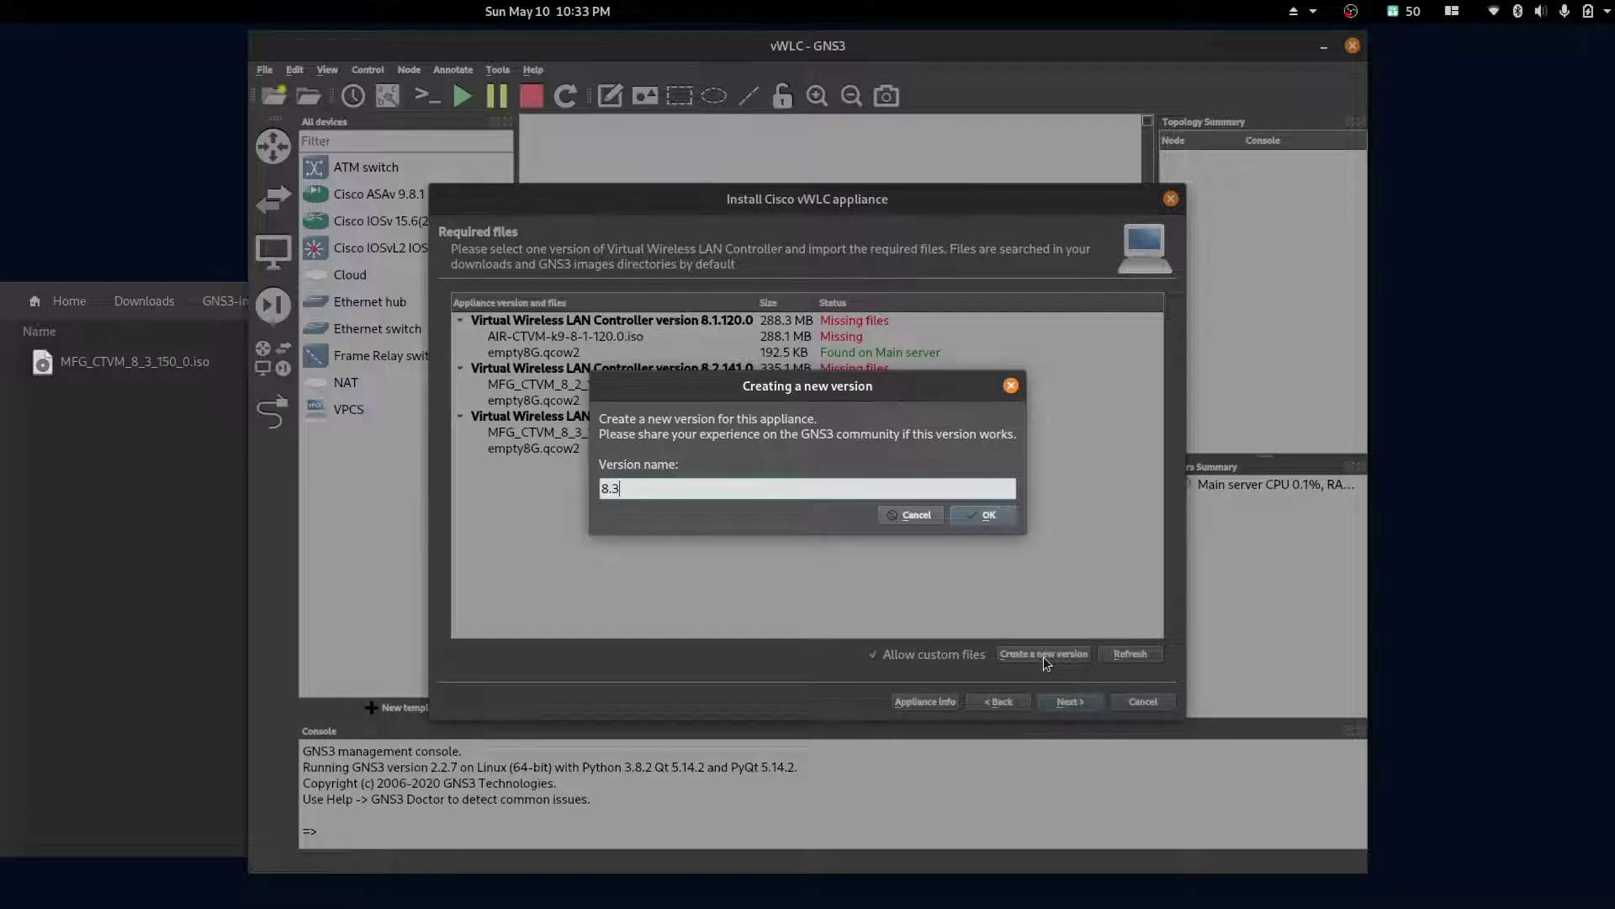
text(.150.0)
click(987, 512)
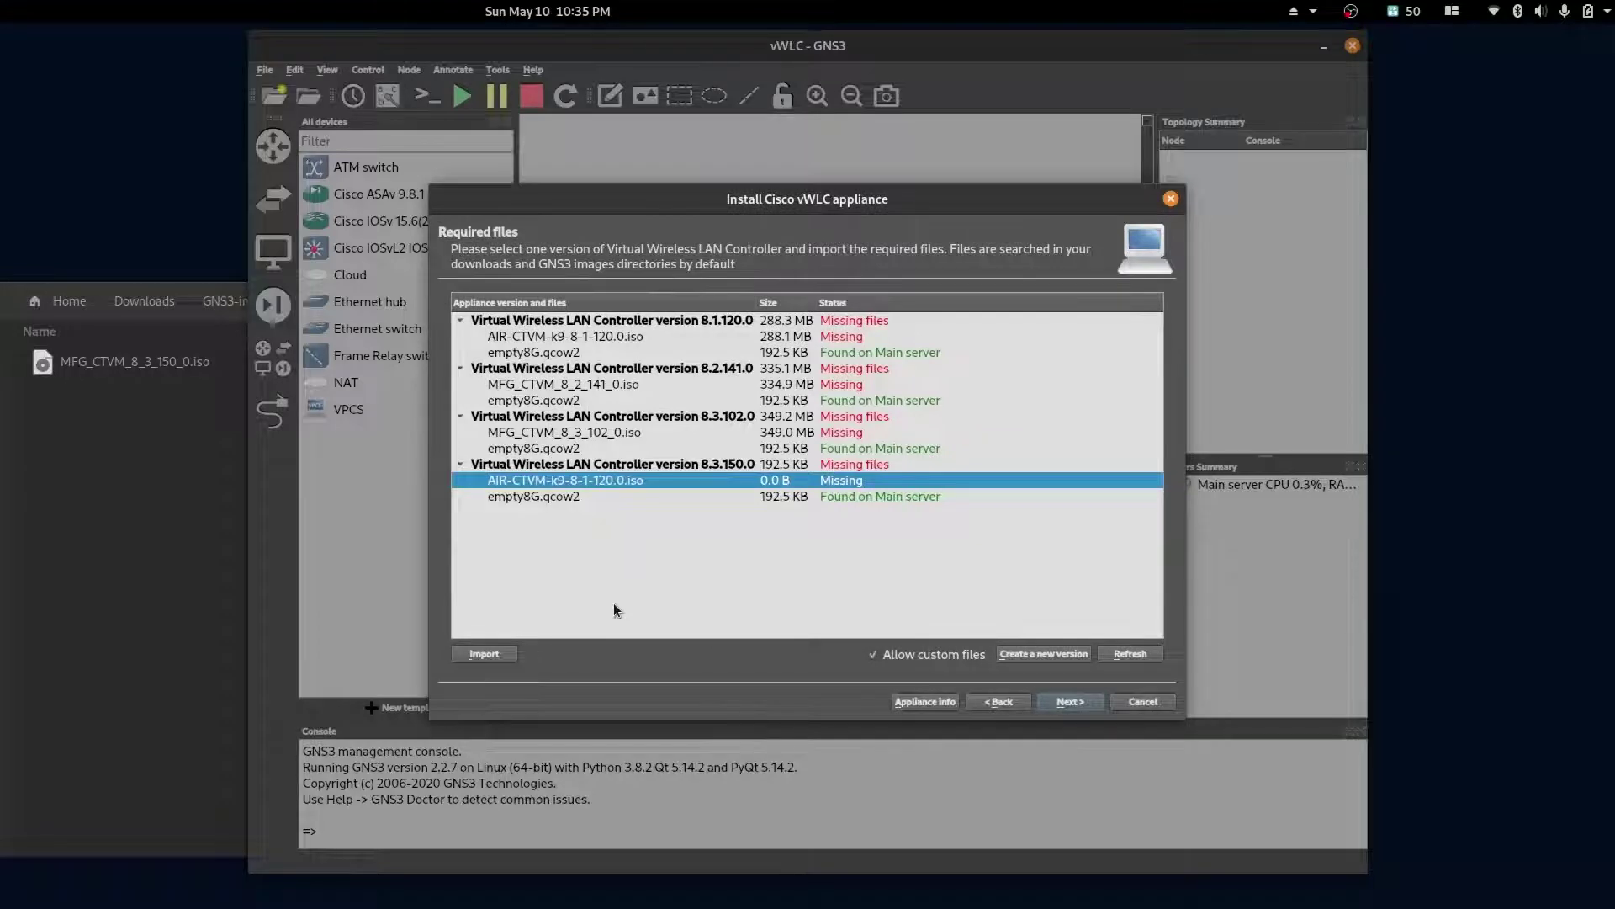
click(503, 655)
double_click(179, 239)
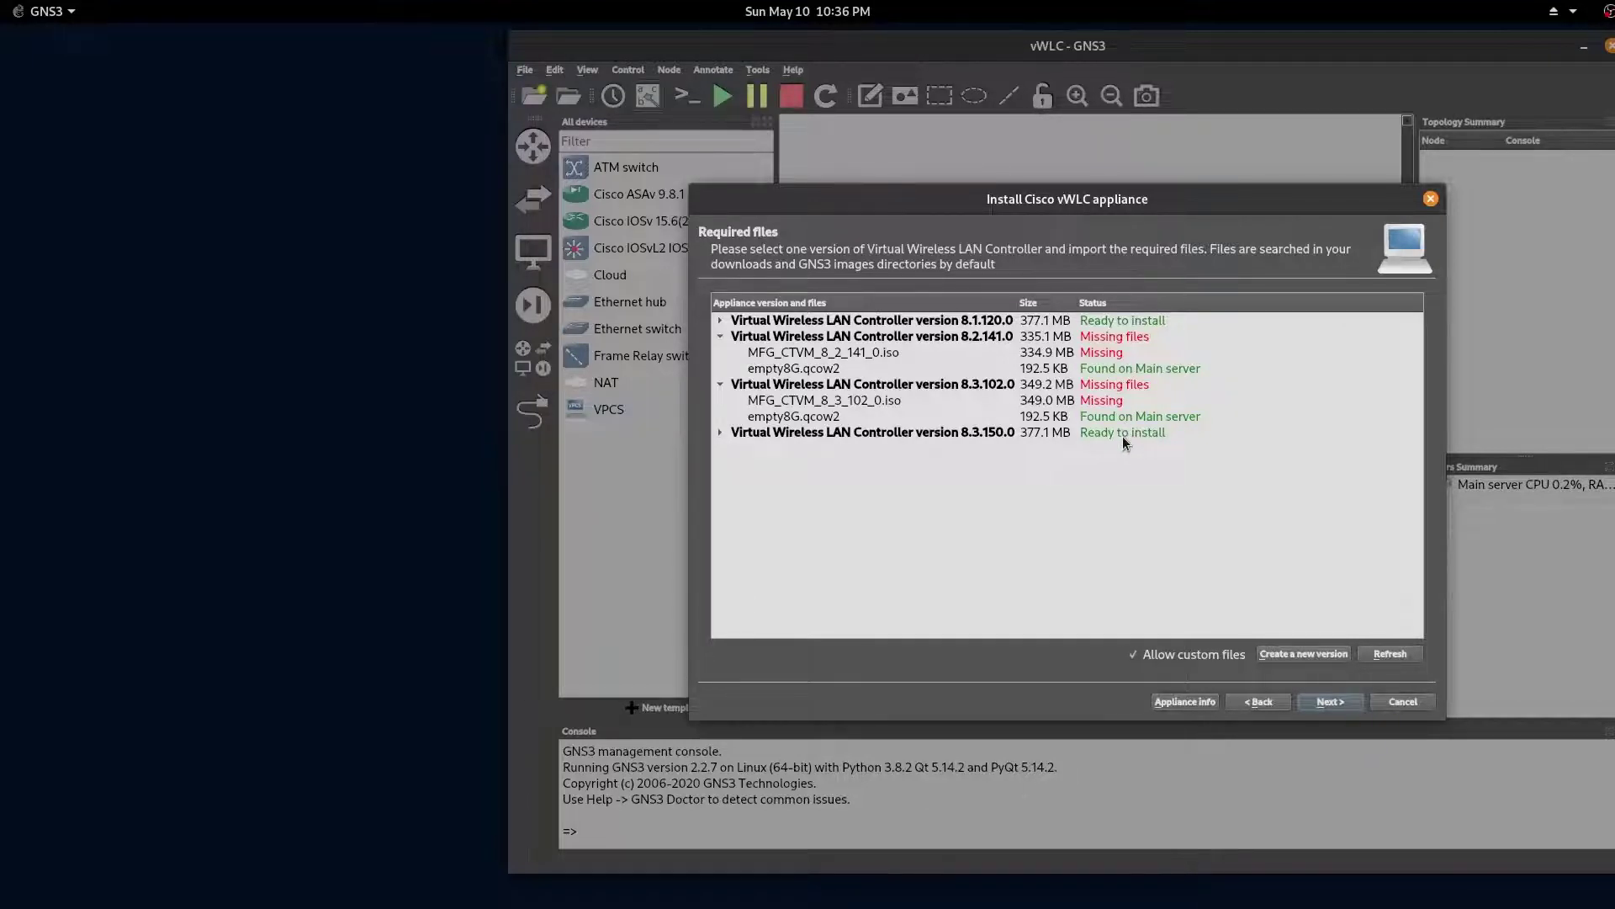
Step: Install Cisco vWLC version 8.3.150.0 and acknowledge the new template message
click(1123, 436)
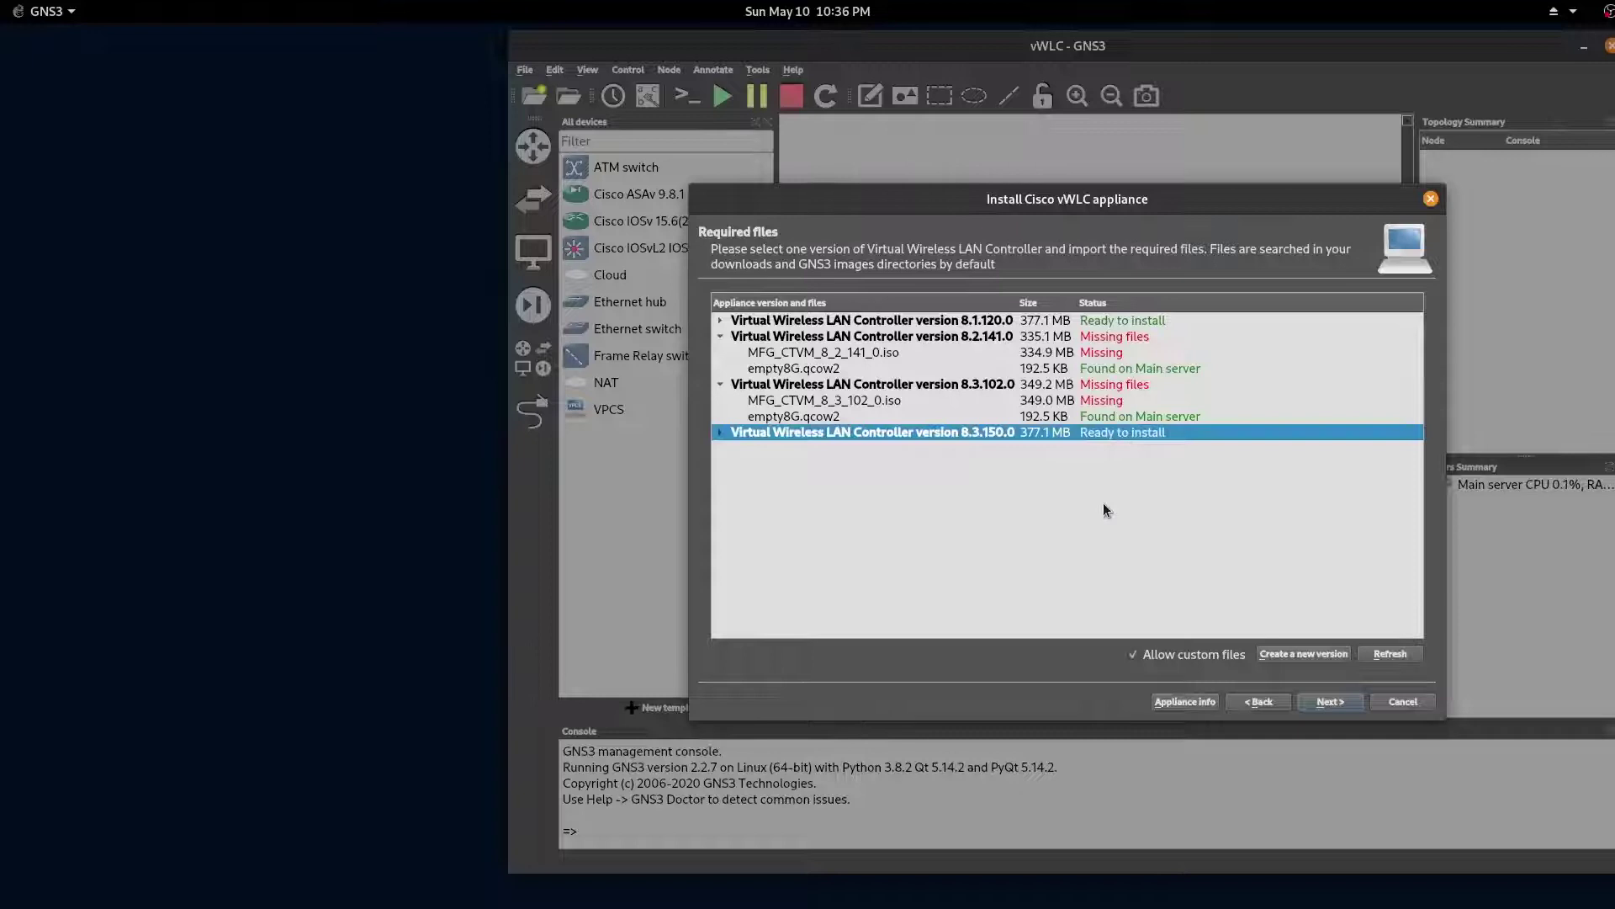
click(1338, 700)
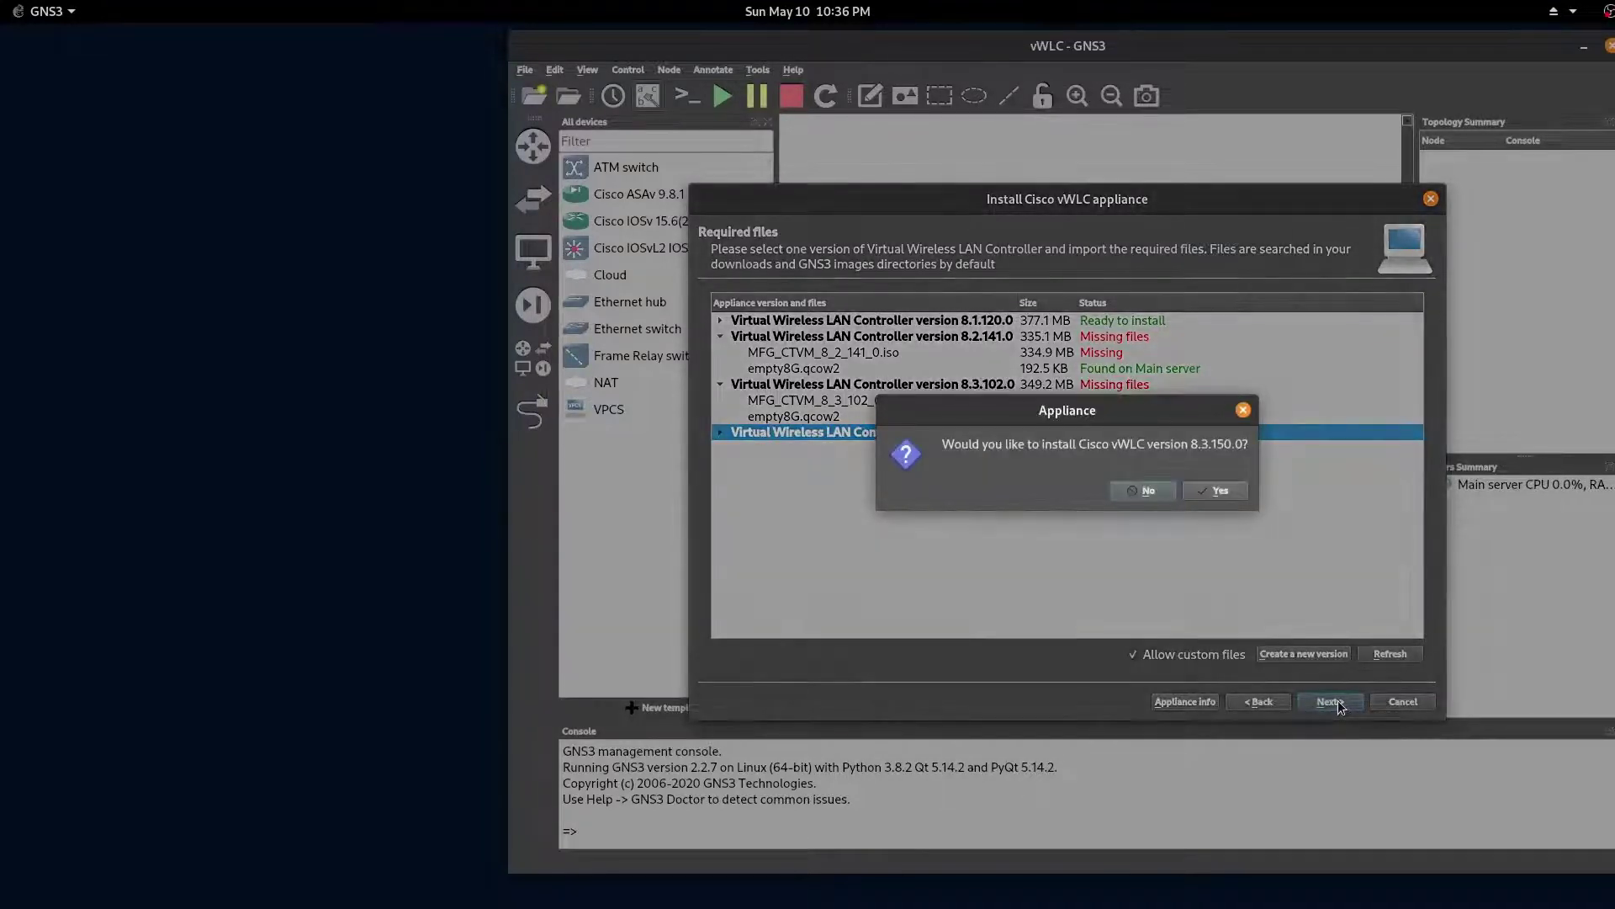
click(1218, 493)
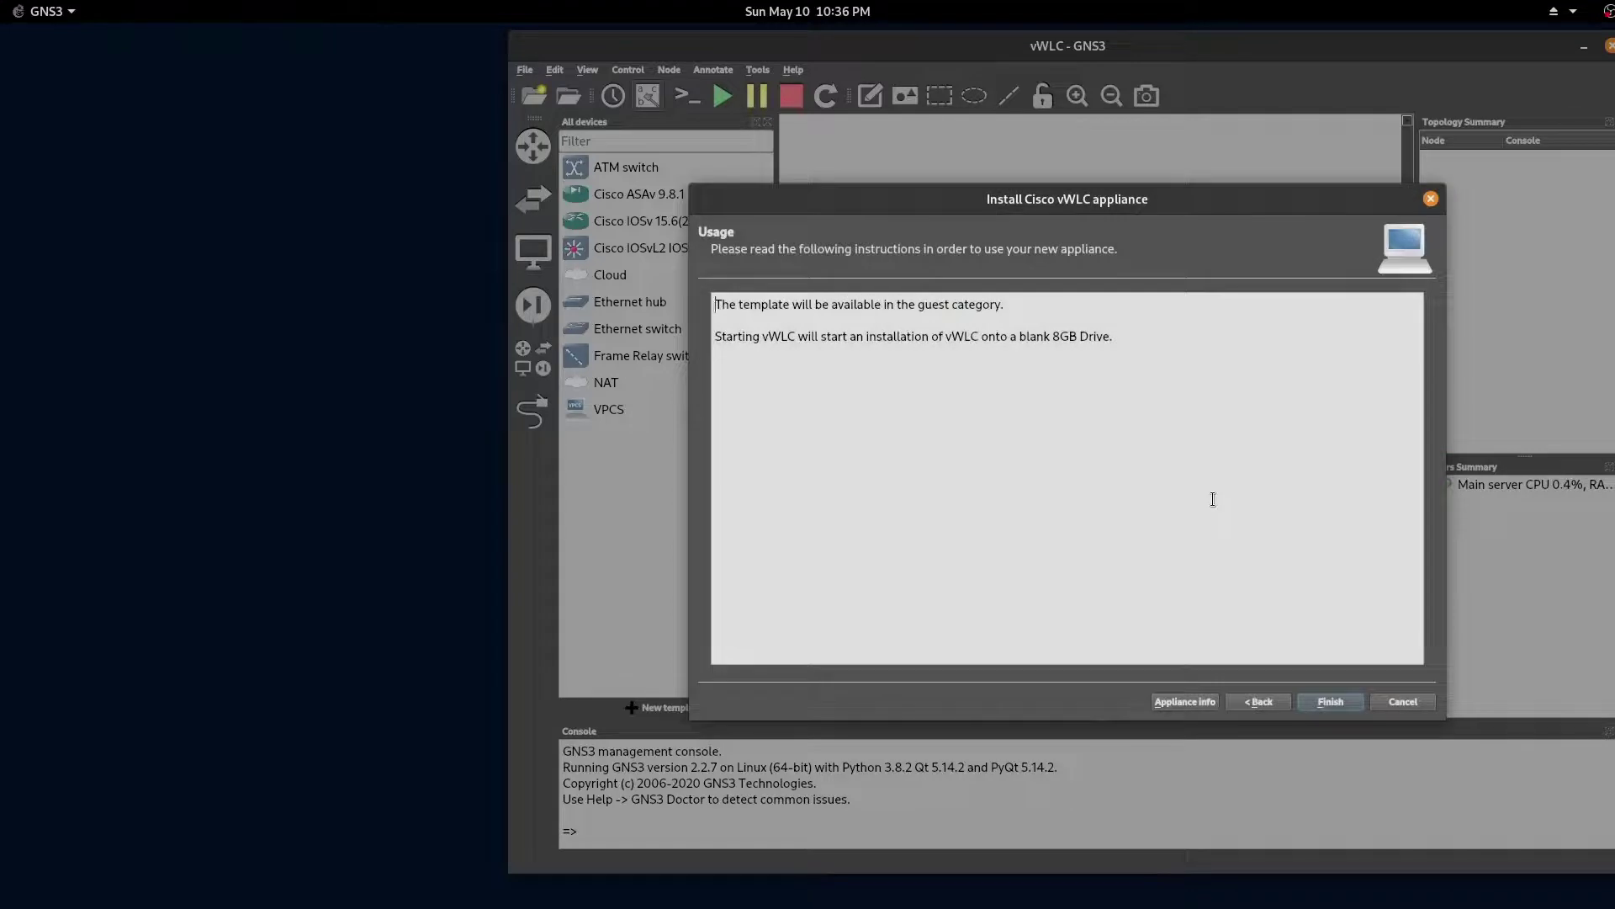
click(1344, 708)
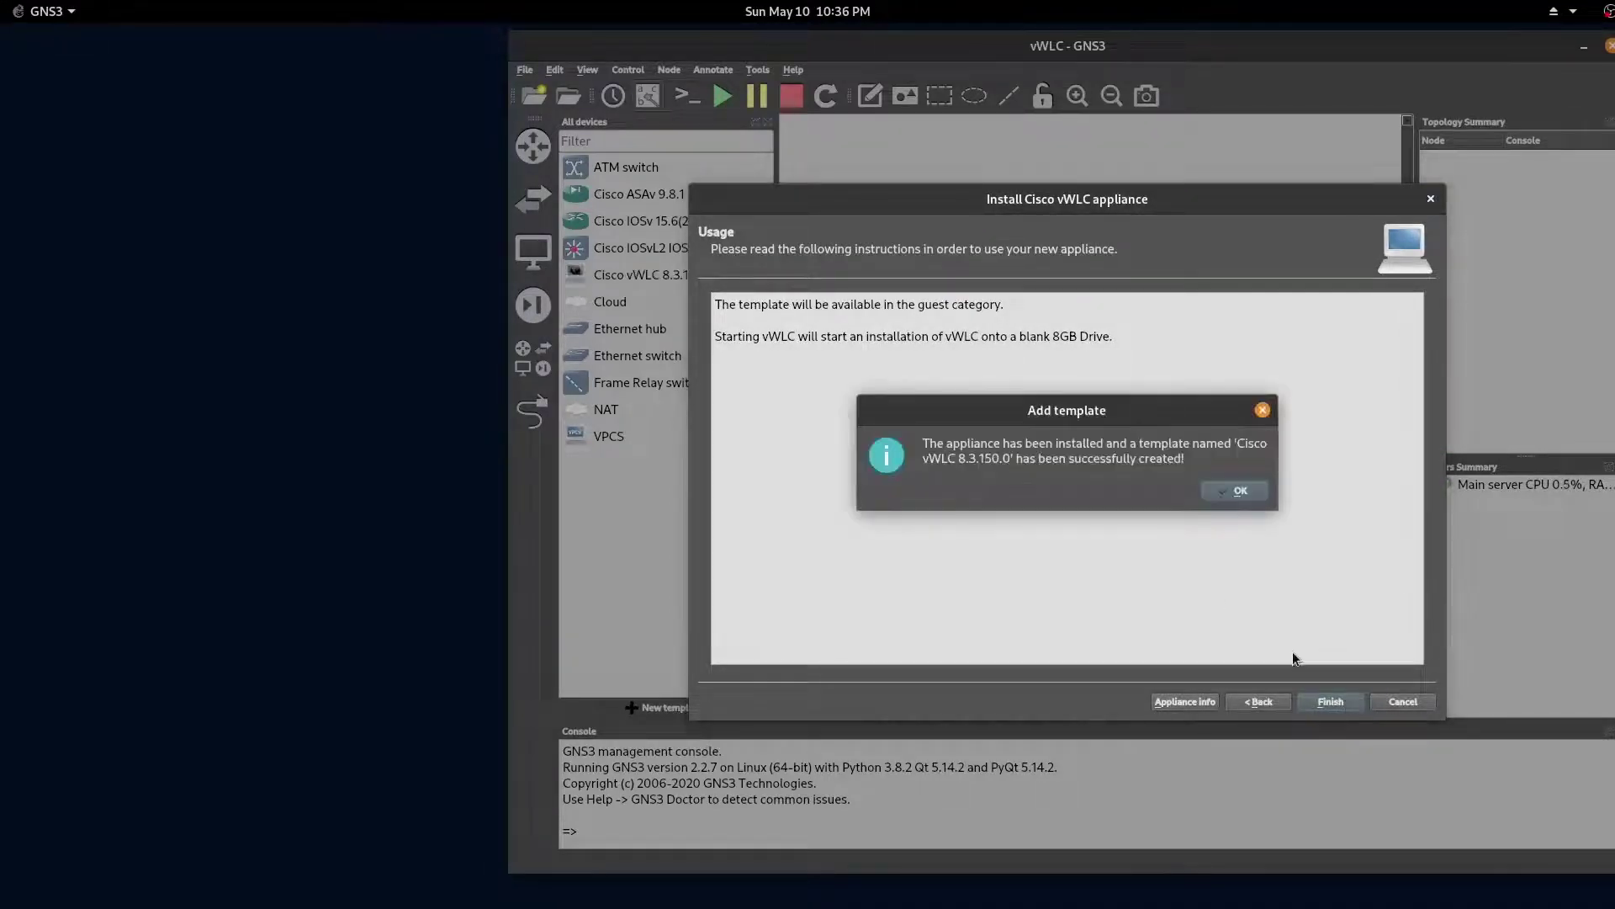
click(1239, 490)
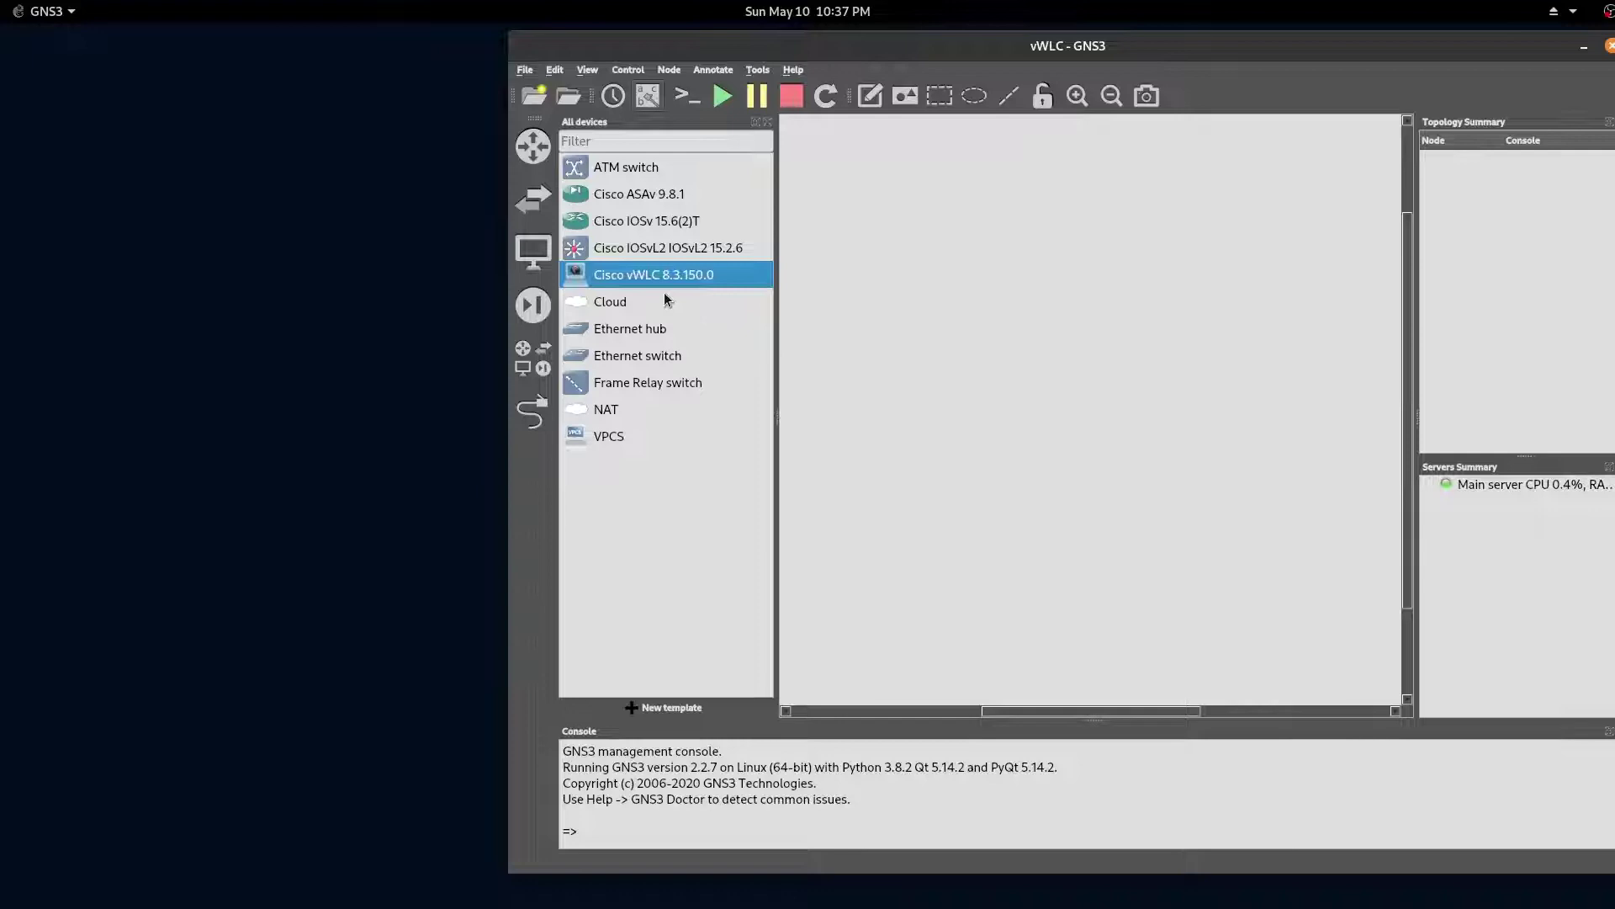
Step: Place a Cisco vWLC 8.3.150.0 node on the canvas and start it
drag(616, 275, 1170, 389)
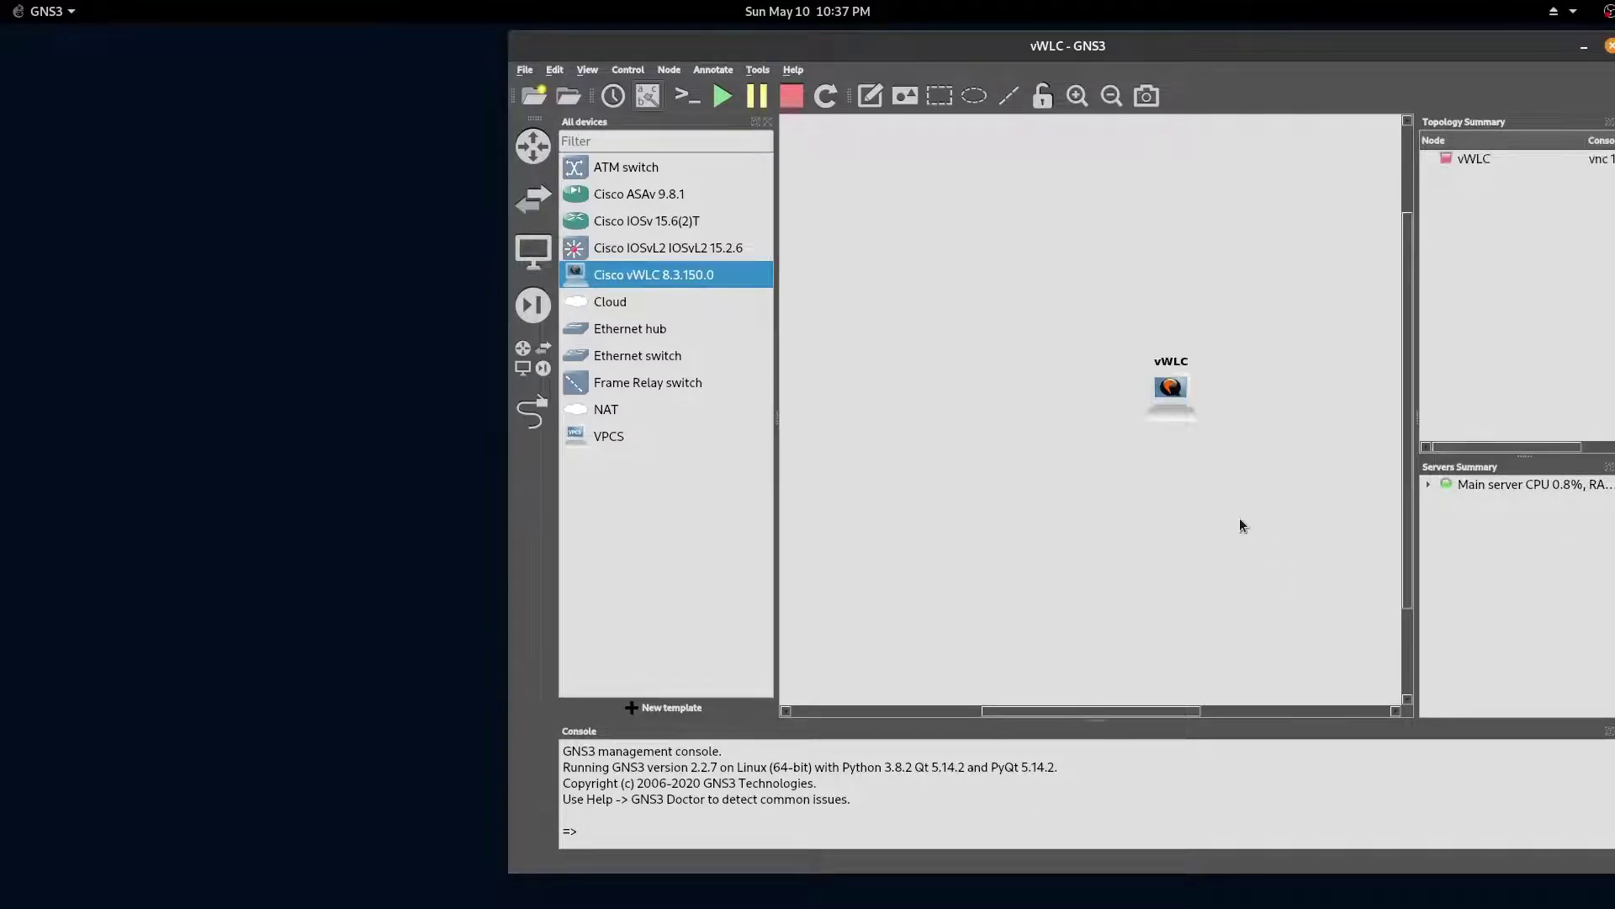
right_click(1178, 390)
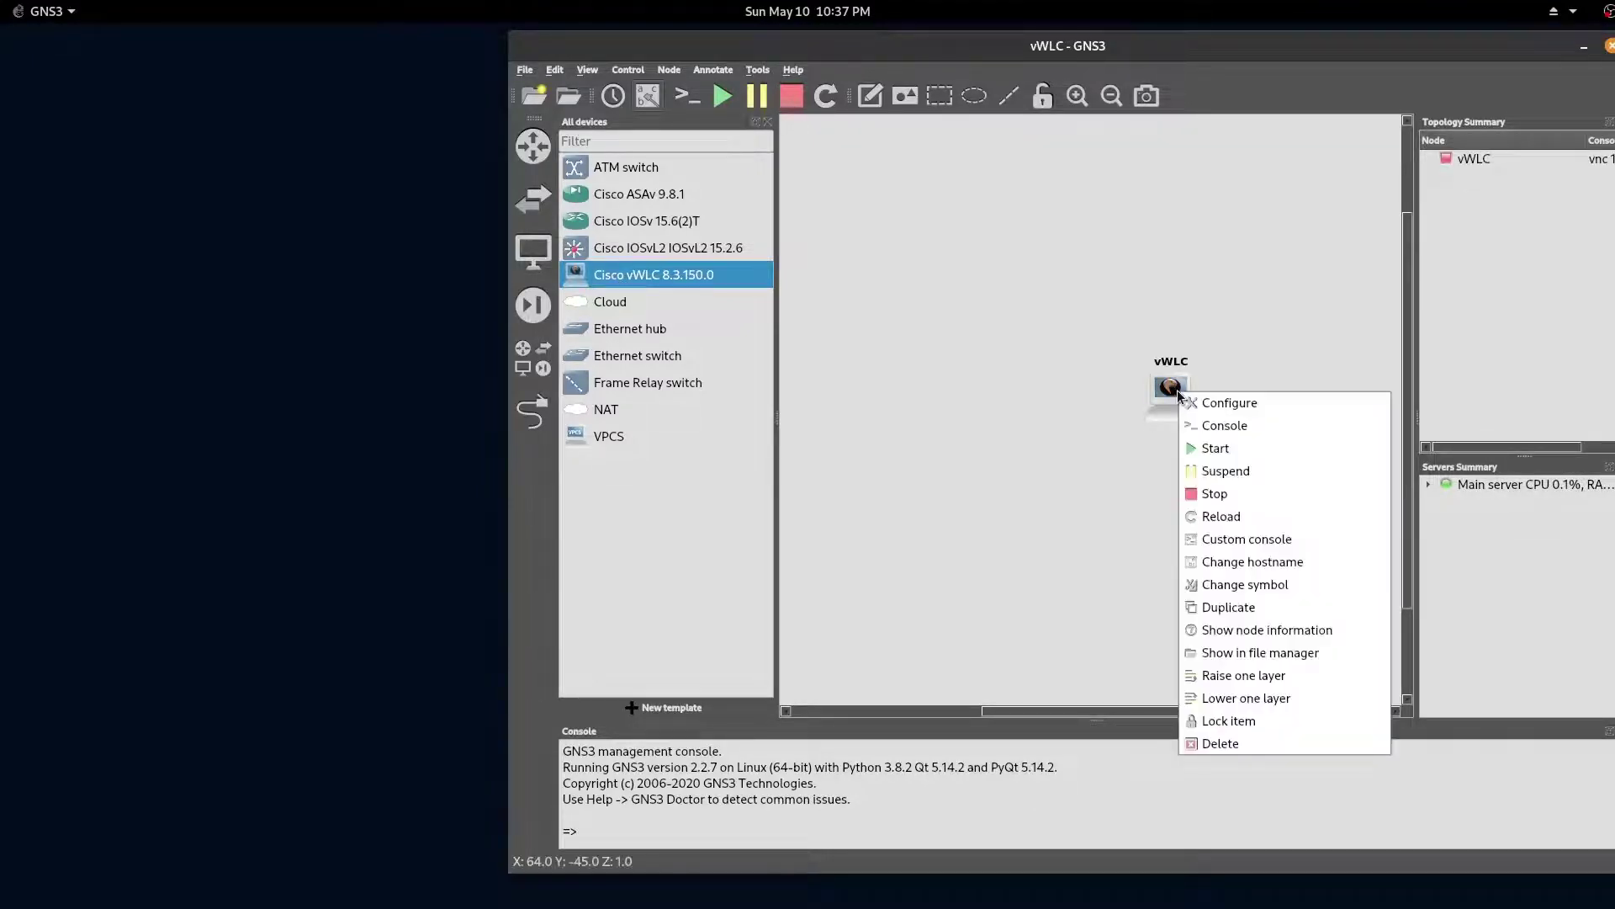
click(1245, 449)
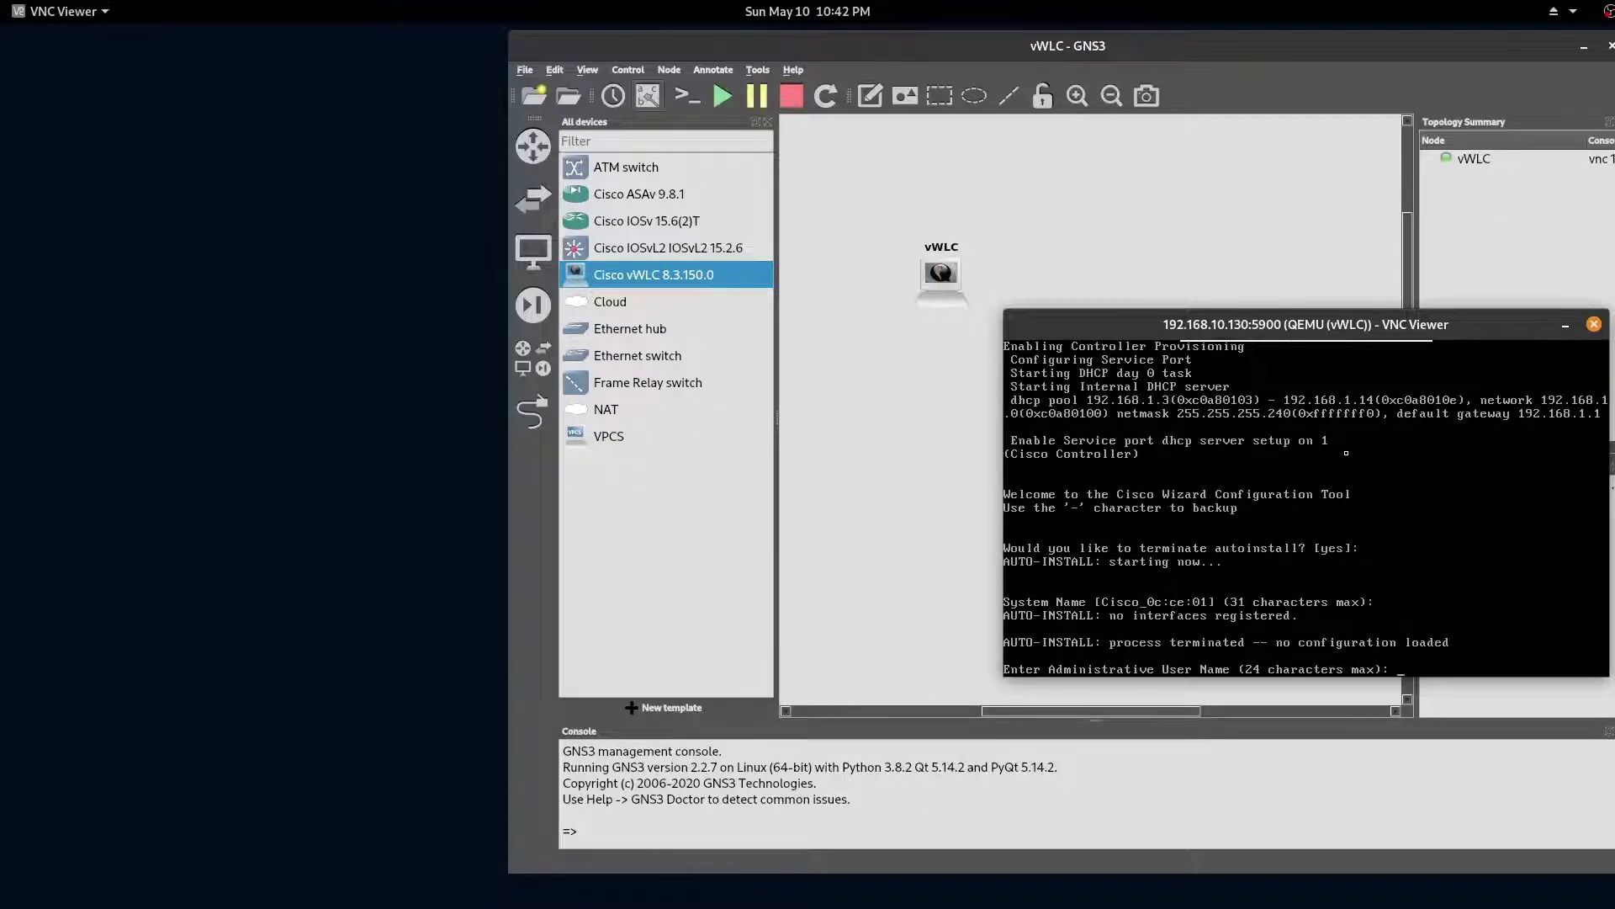
Step: Set the administrator user name 'admin' and the admin password, confirming it twice
text(admin)
key(Return)
text(****)
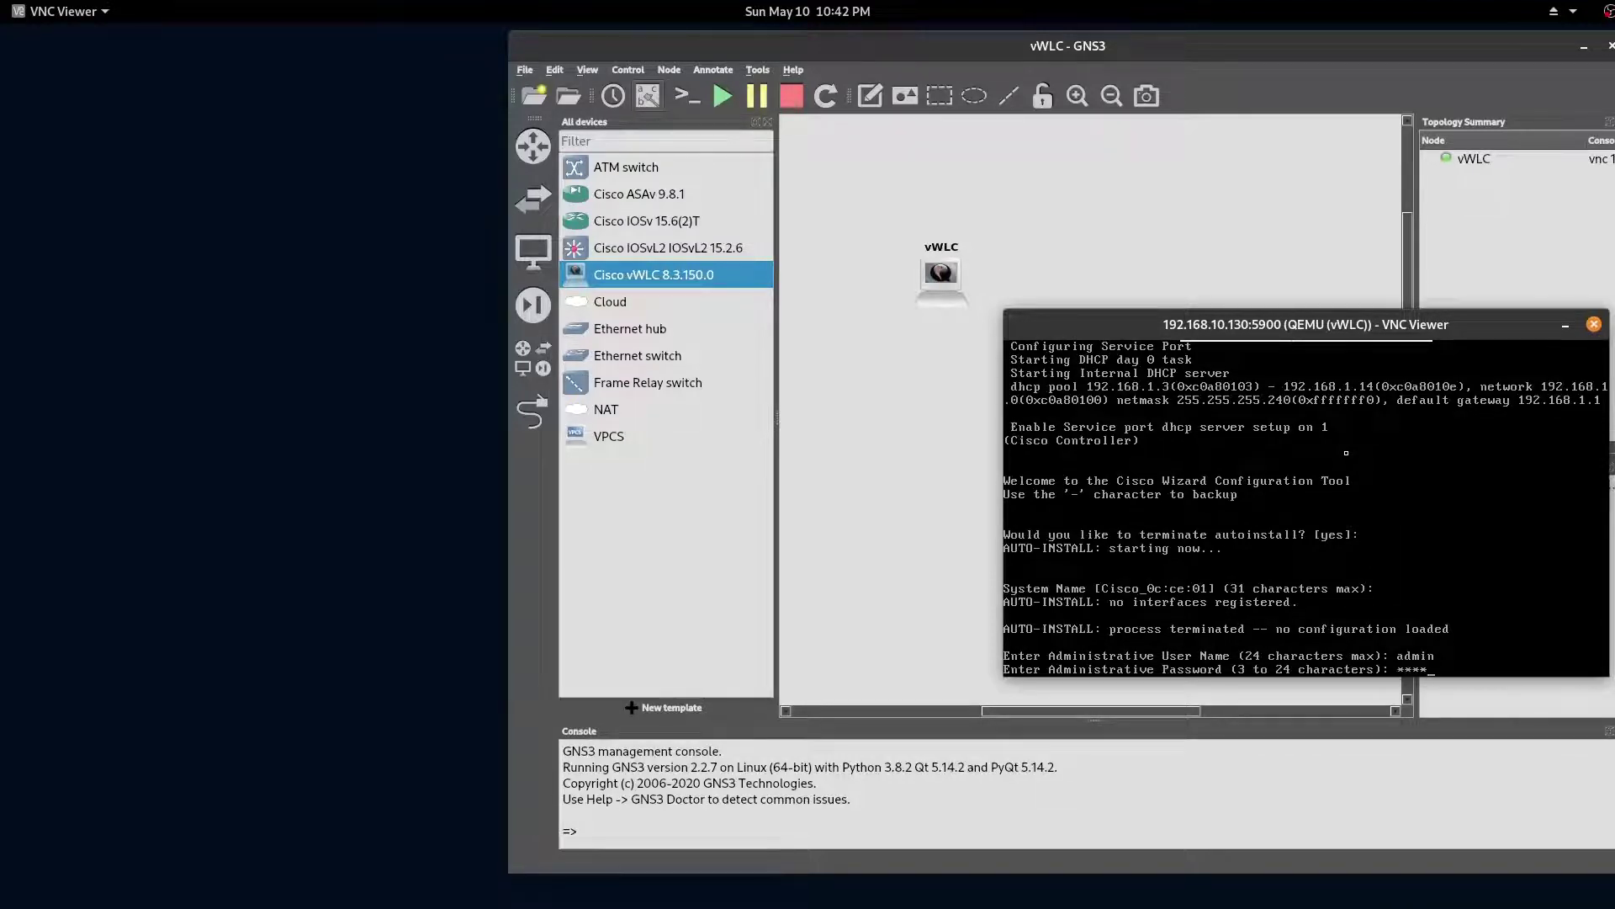
text(****)
key(Return)
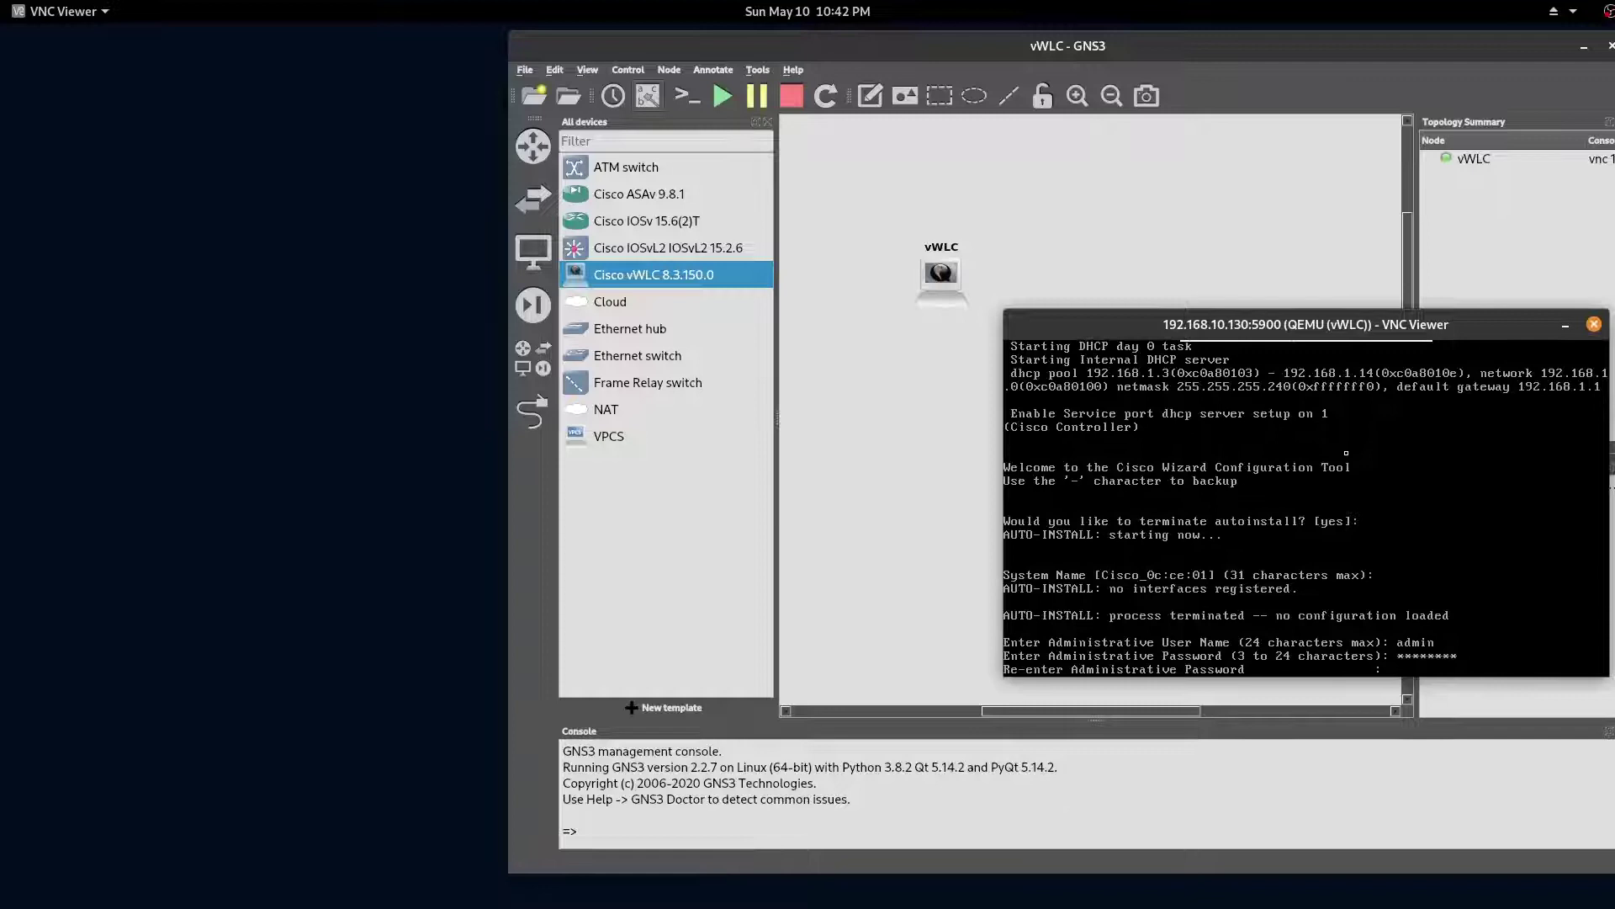
text(********)
key(Return)
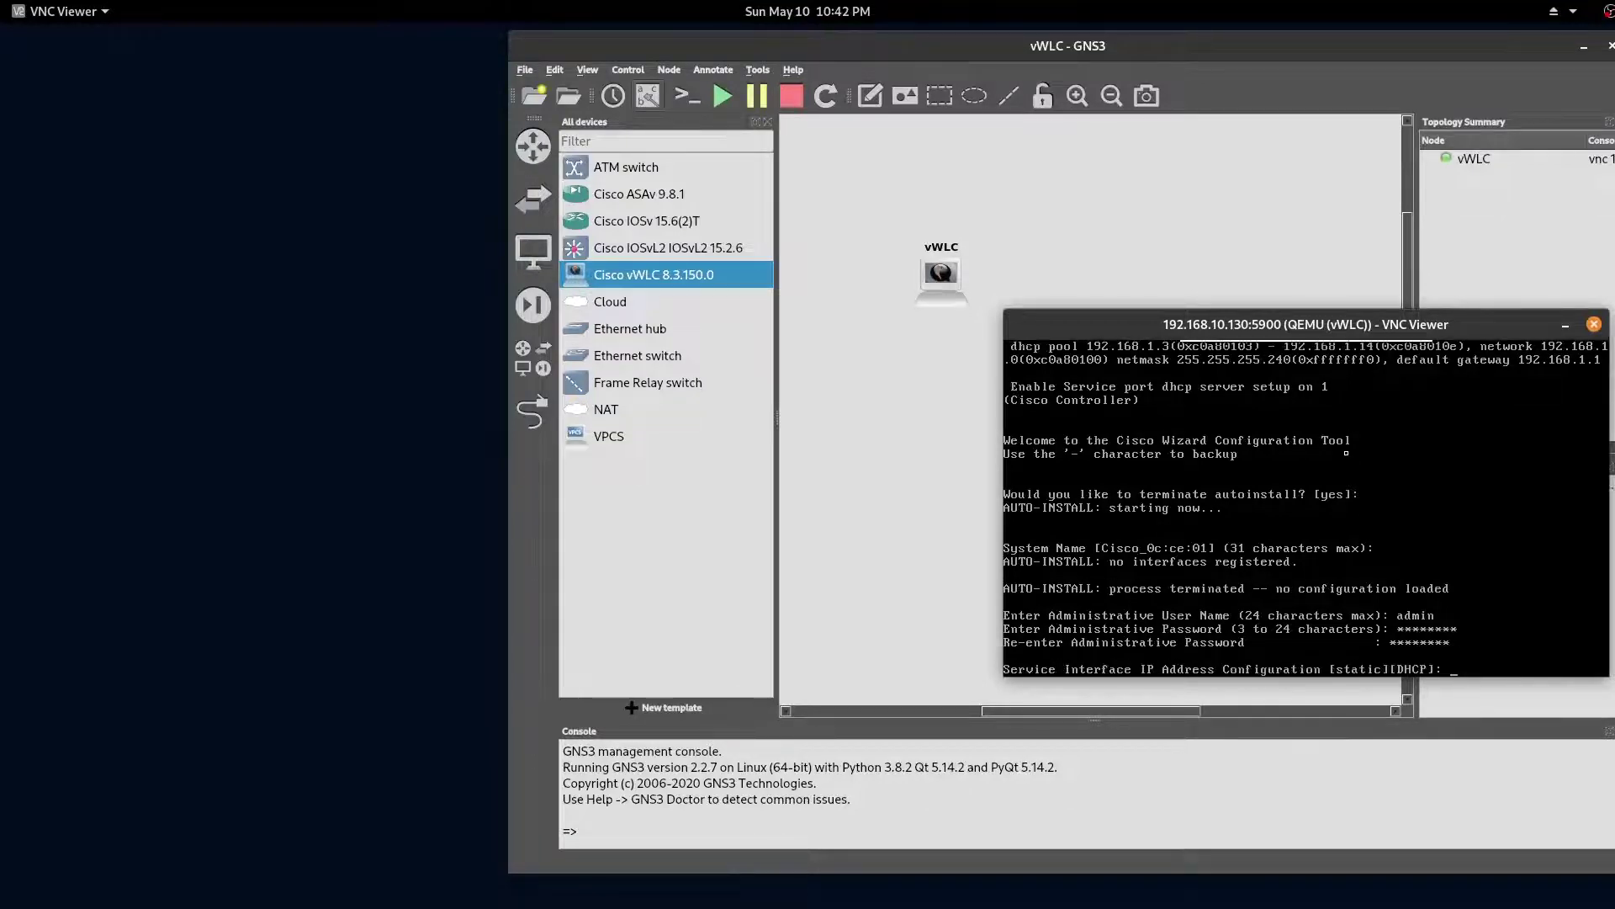
Step: Choose static addressing and enter service interface IP 192.168.100.100
text(static)
key(Return)
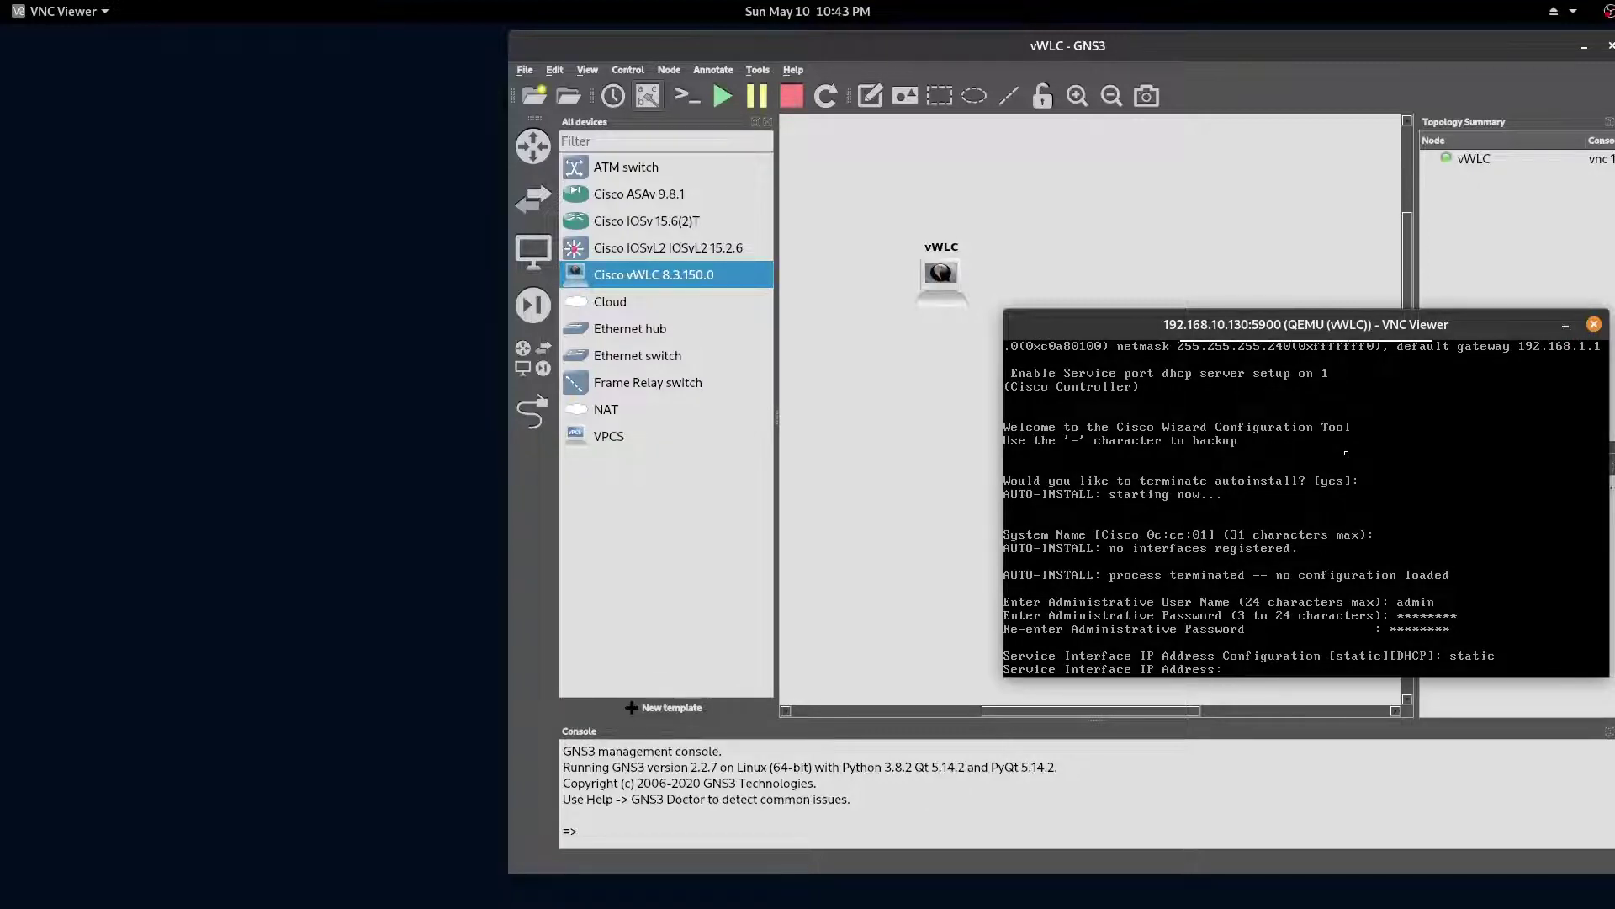
text(192.168.100.100)
Step: Enter service netmask 255.255.255.0, then management IP 192.168.10.10 with netmask 255.255.255.0
key(Return)
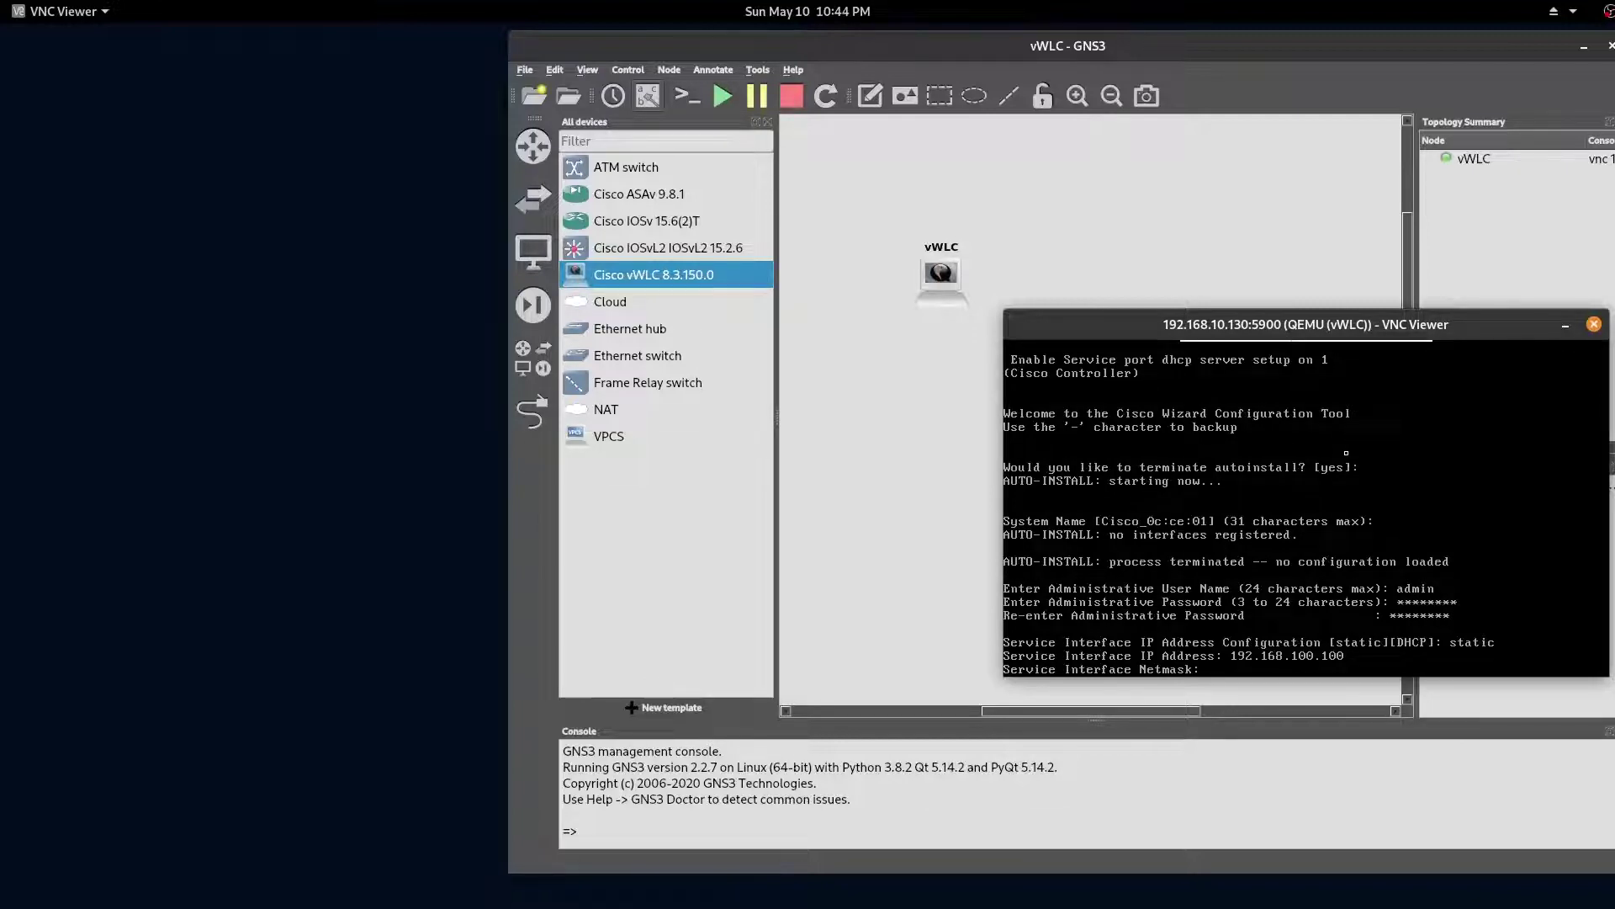
text(255.255.255.0)
key(Return)
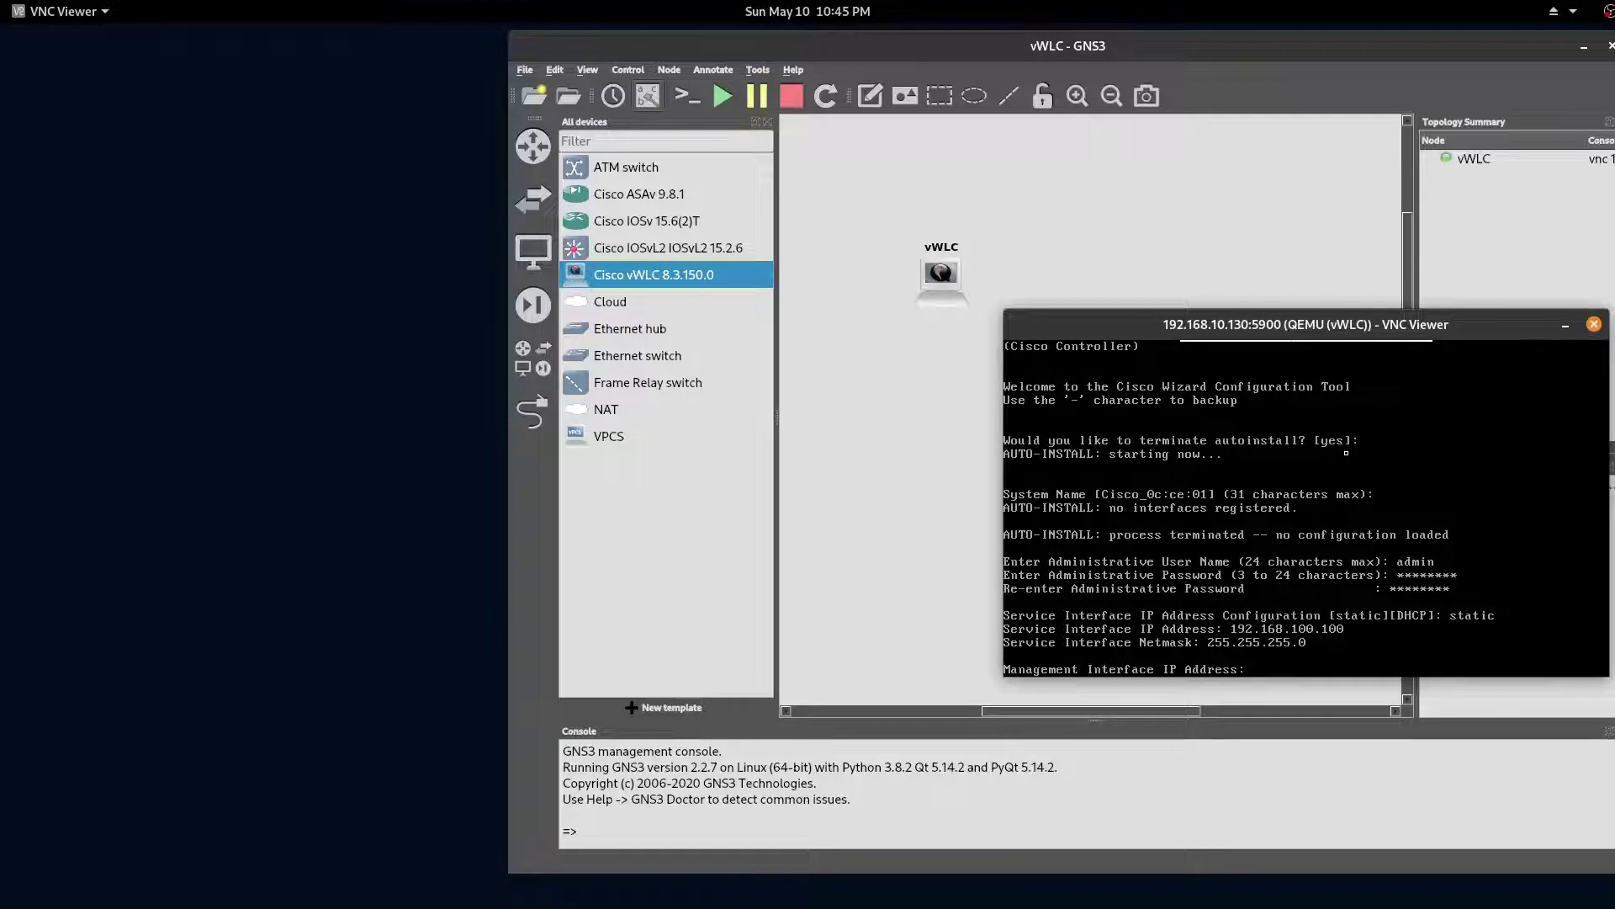
text(192.168.10)
text(.10)
key(Return)
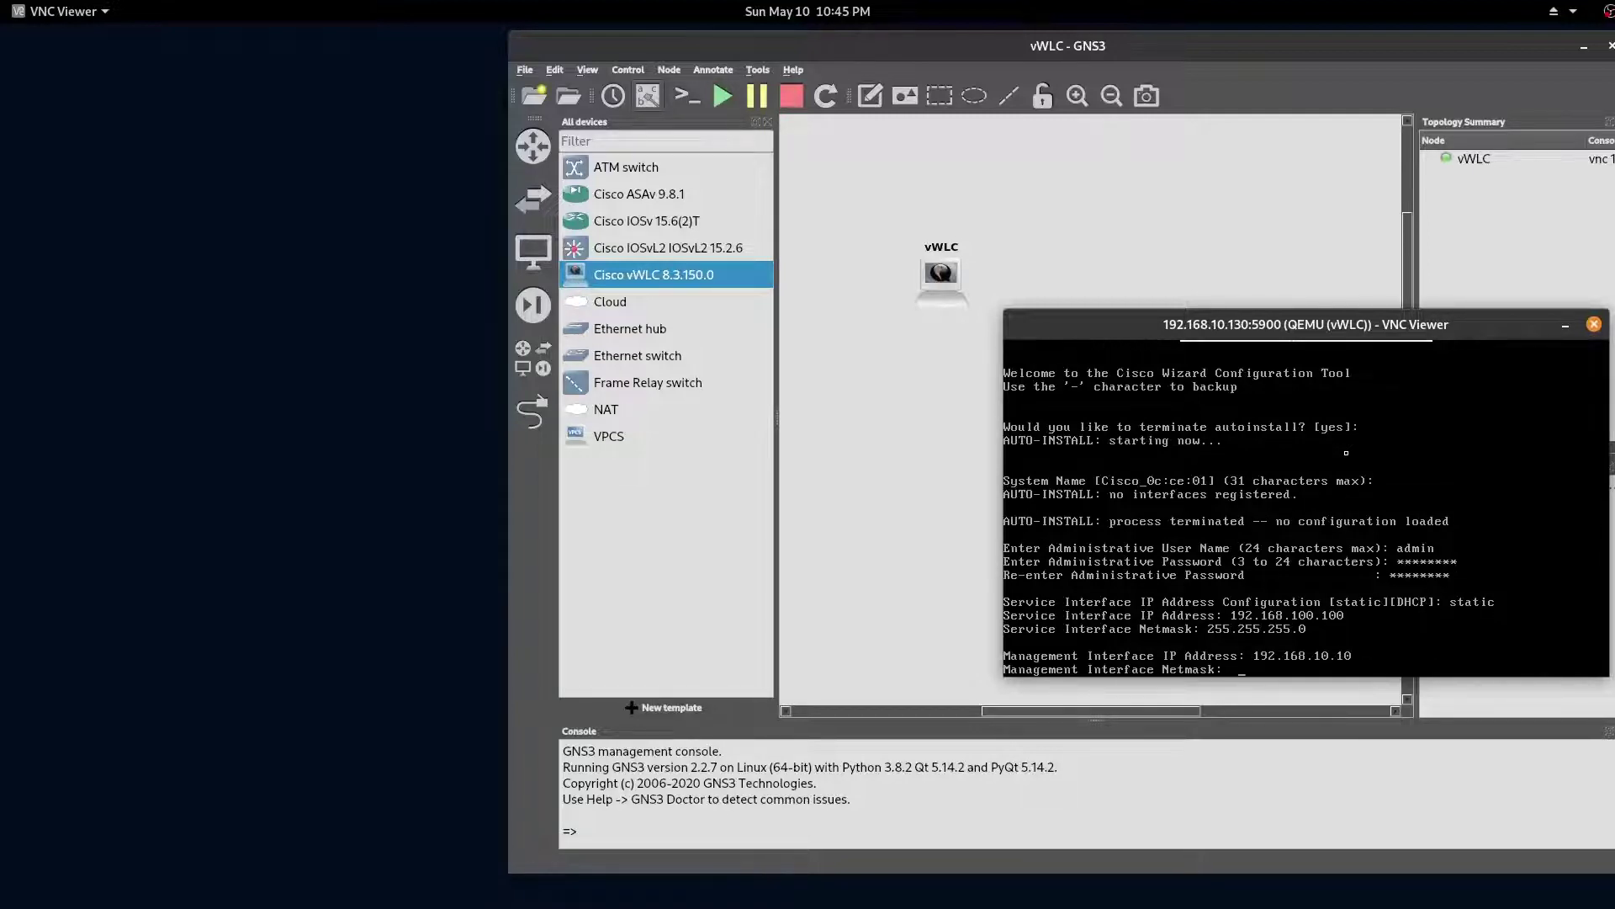
text(255.255.255.0)
key(alt+Tab)
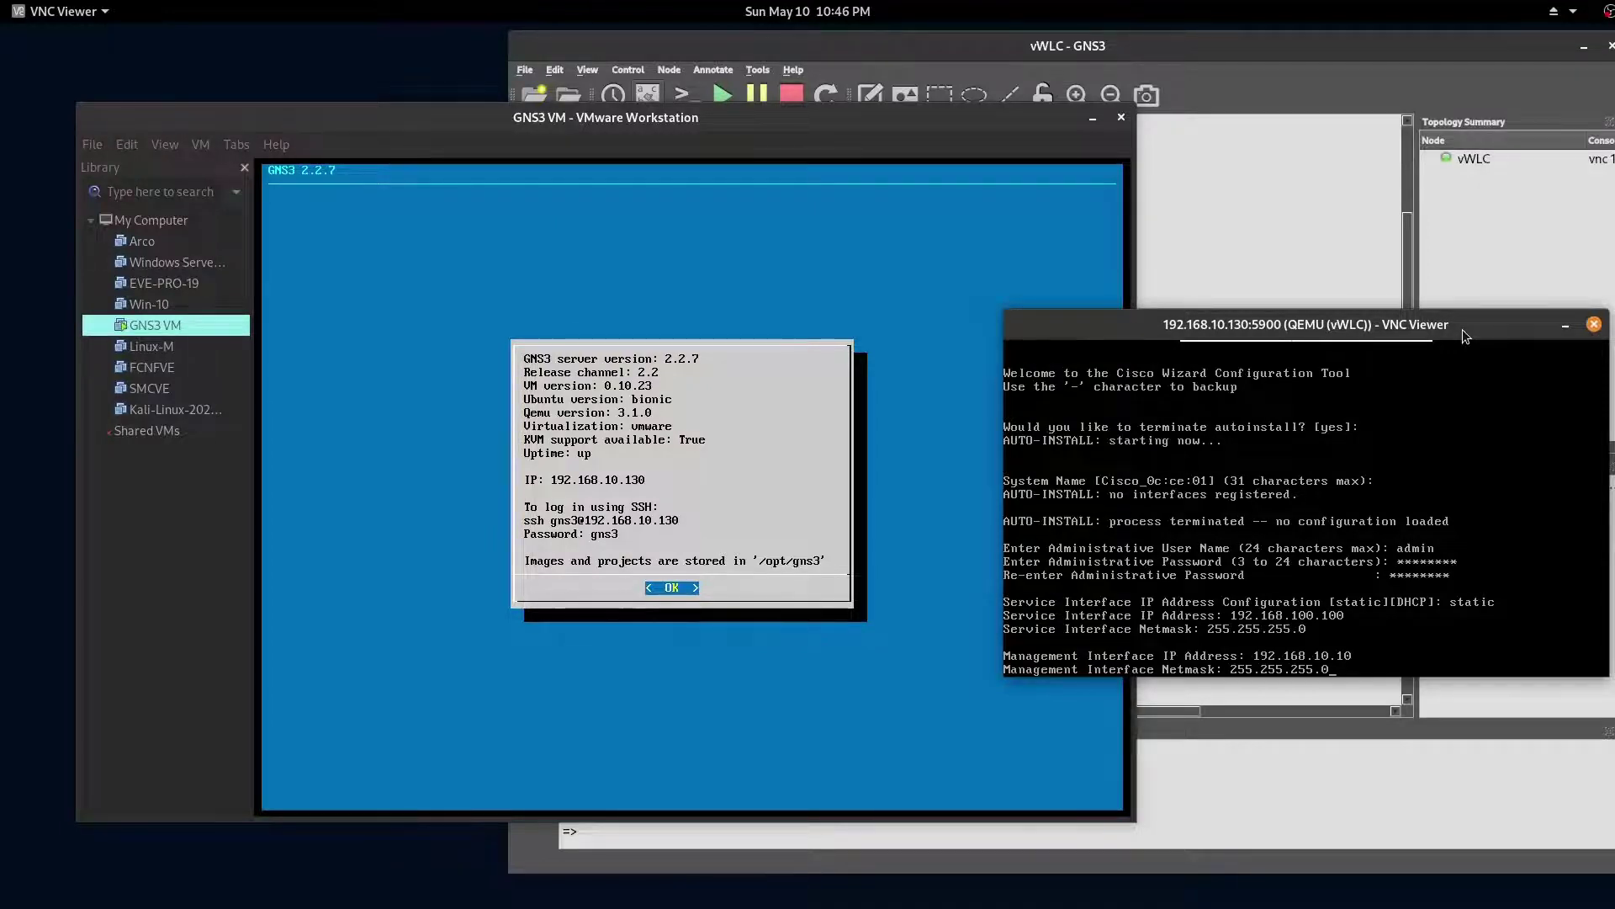
Step: Open VMware's Virtual Network Editor as root and check vmnet8's NAT subnet 192.168.10.0
click(126, 144)
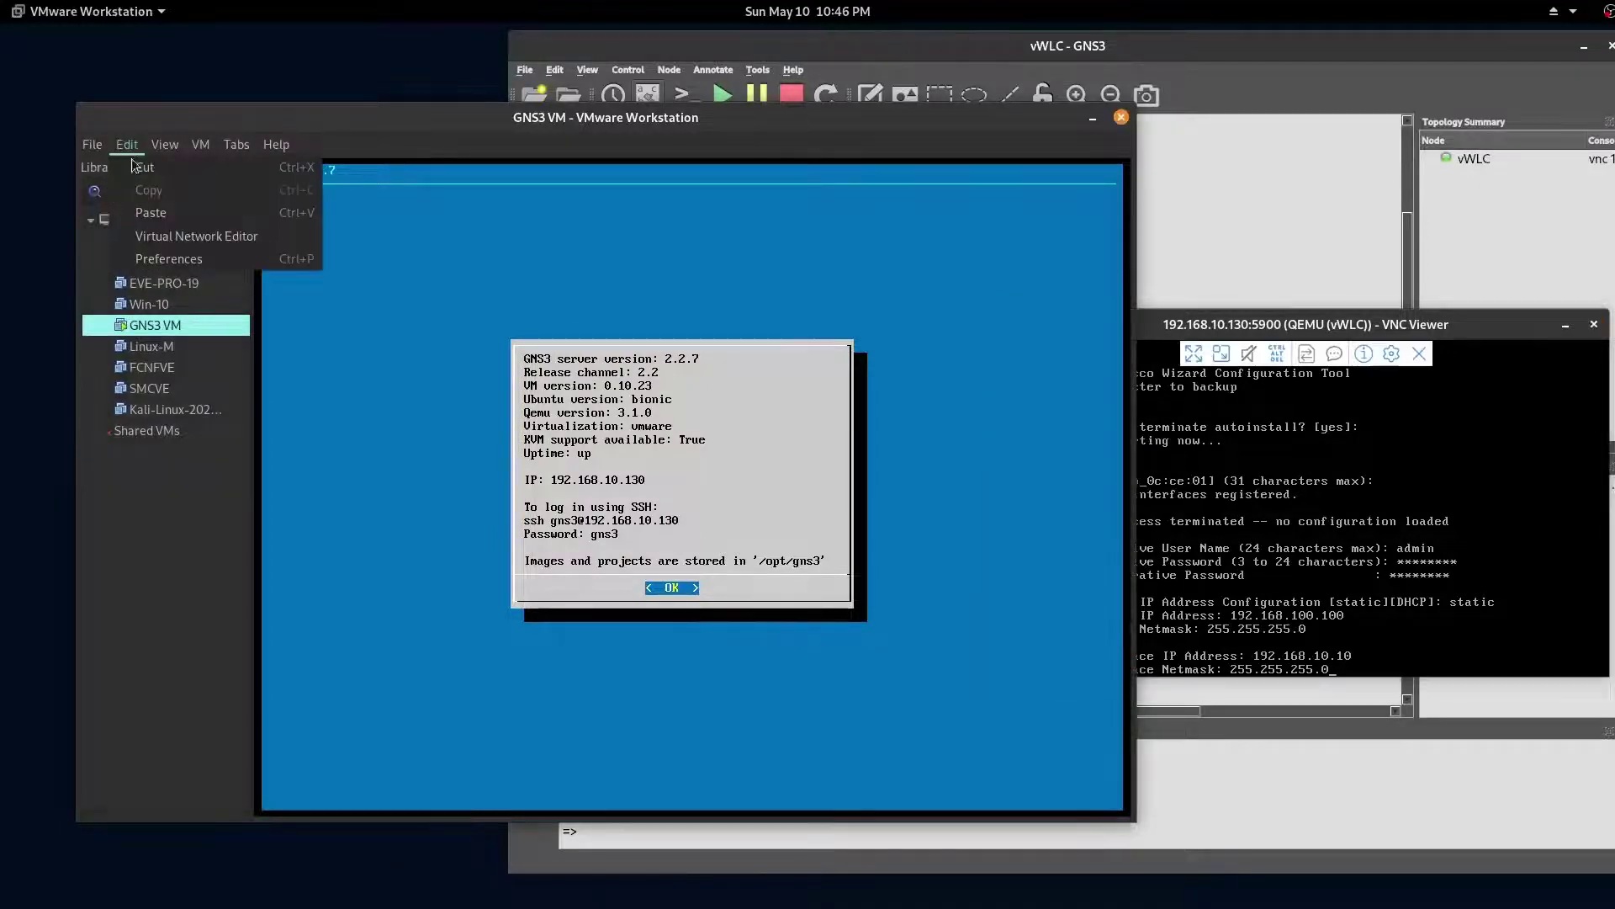
click(200, 237)
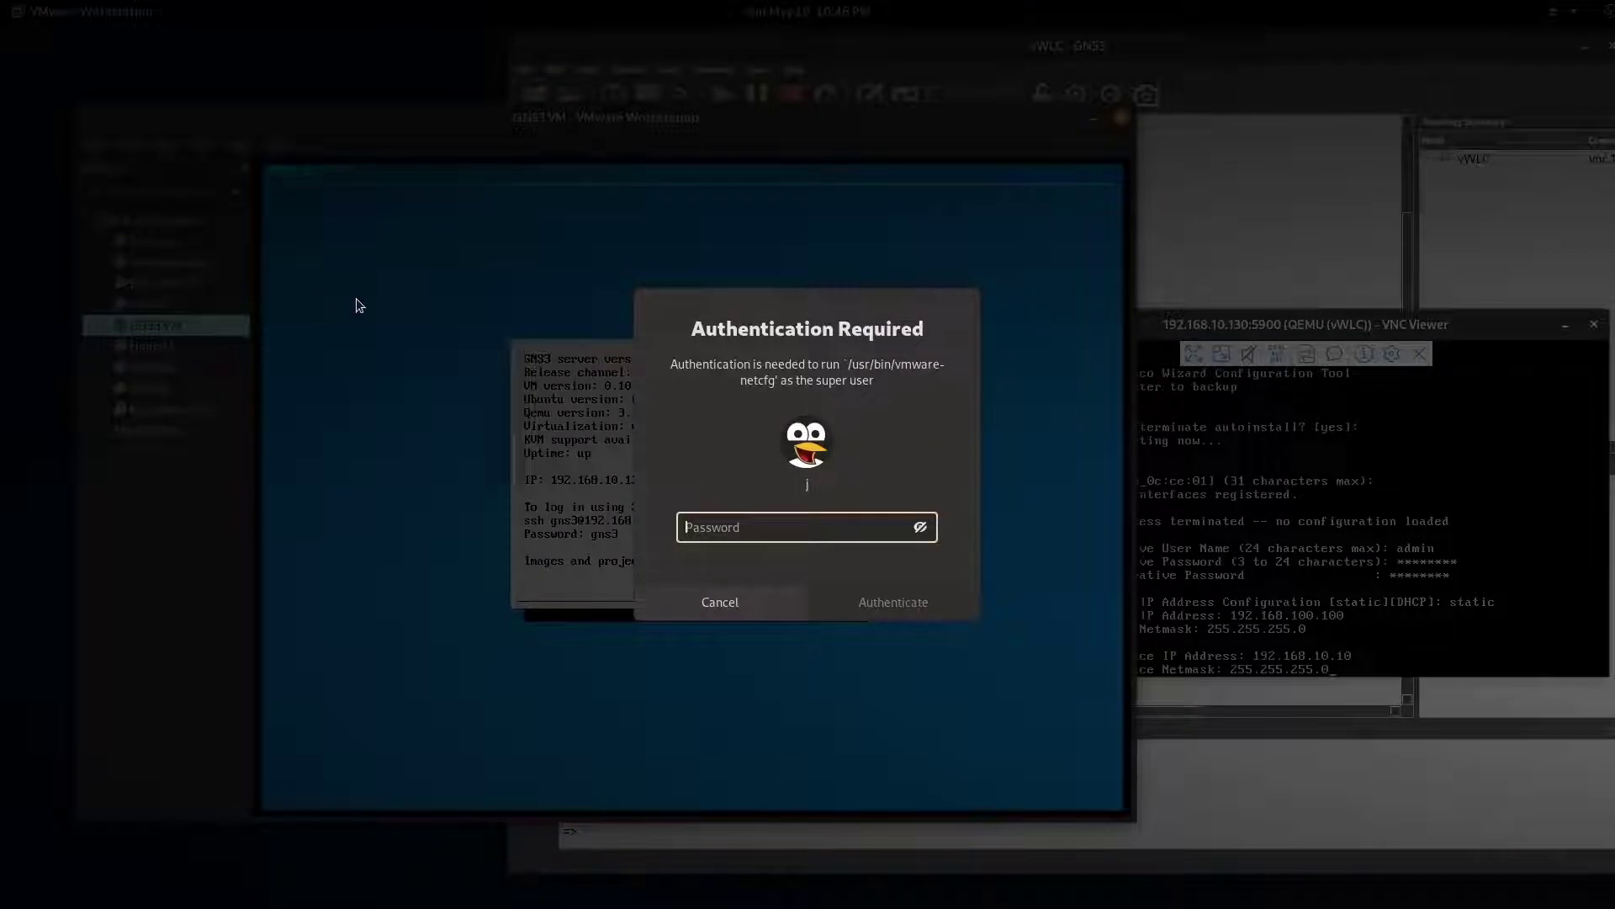
text(****)
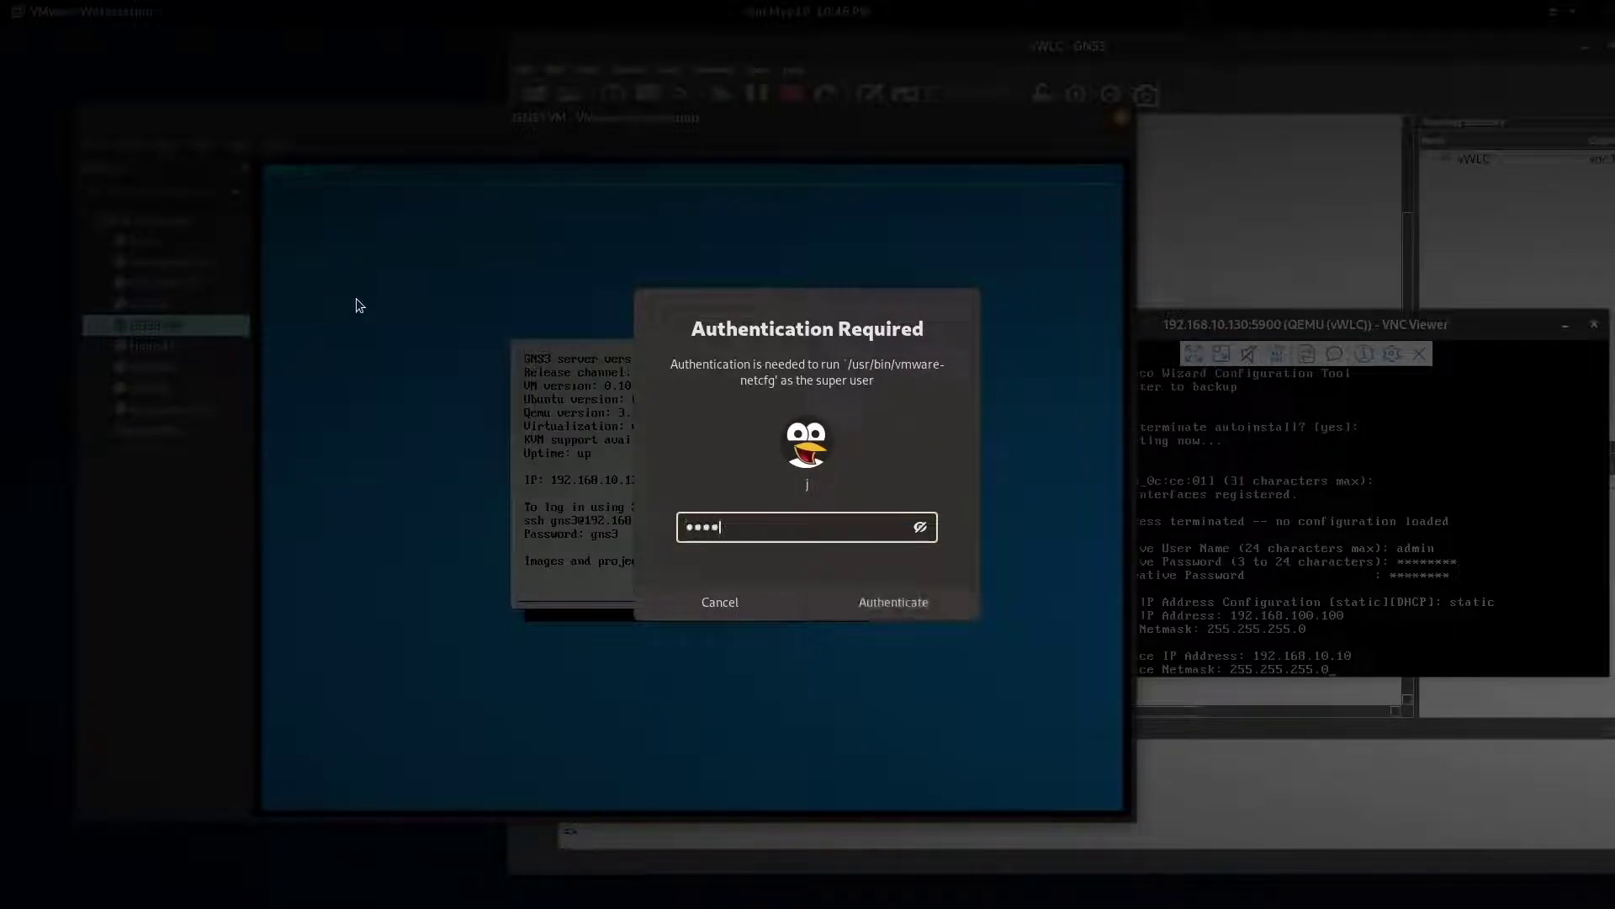
text(*********)
key(Return)
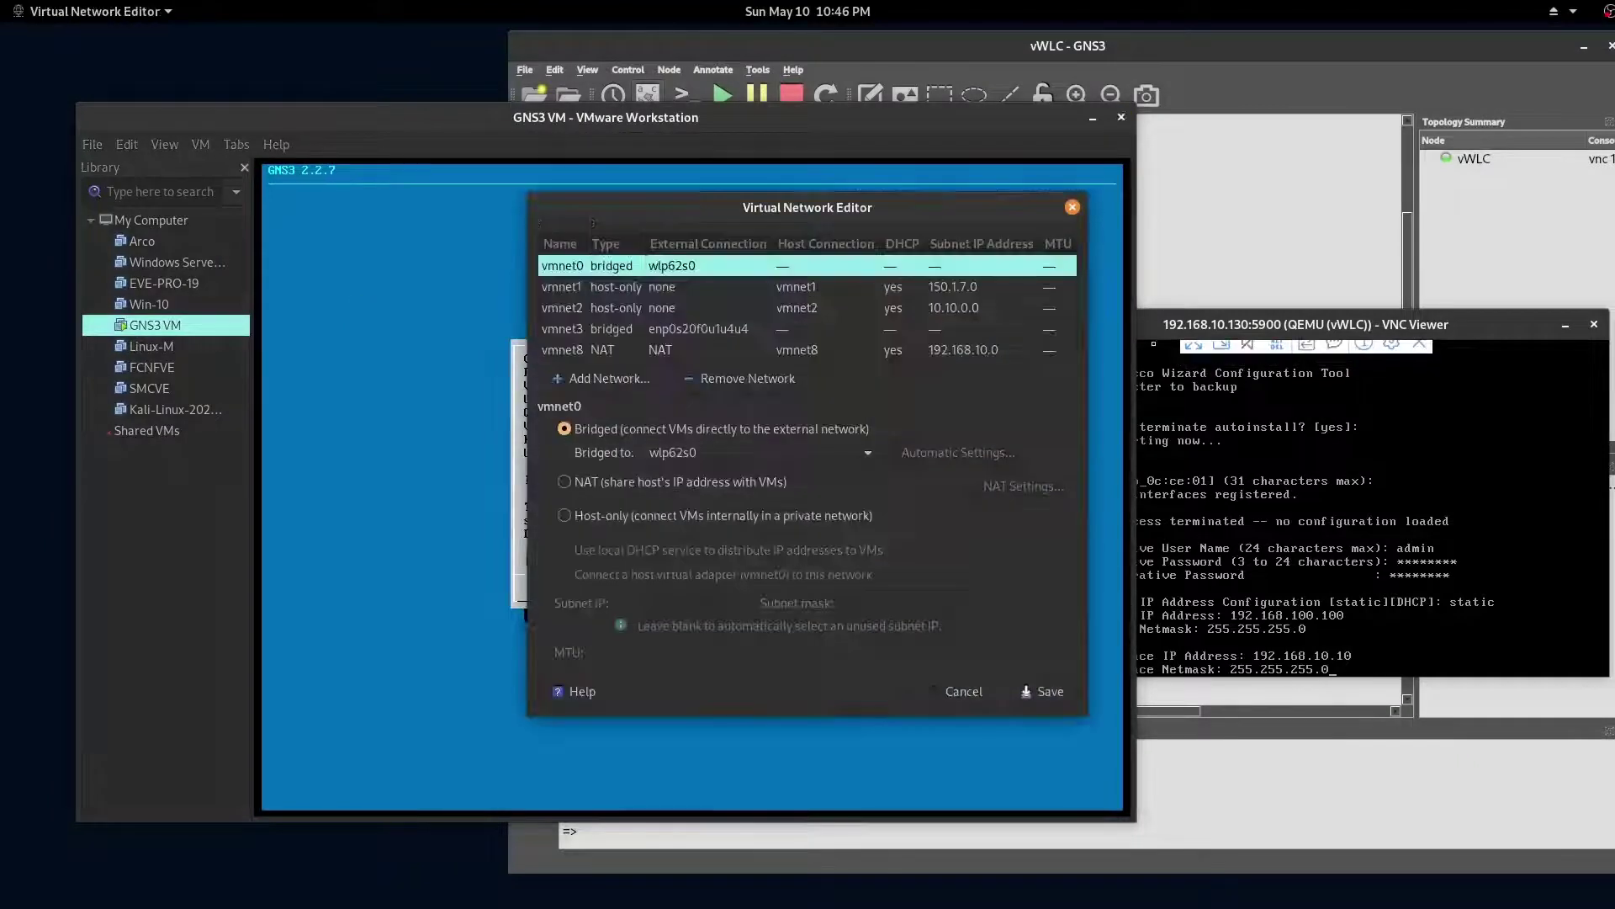
click(563, 349)
drag(941, 206, 1278, 171)
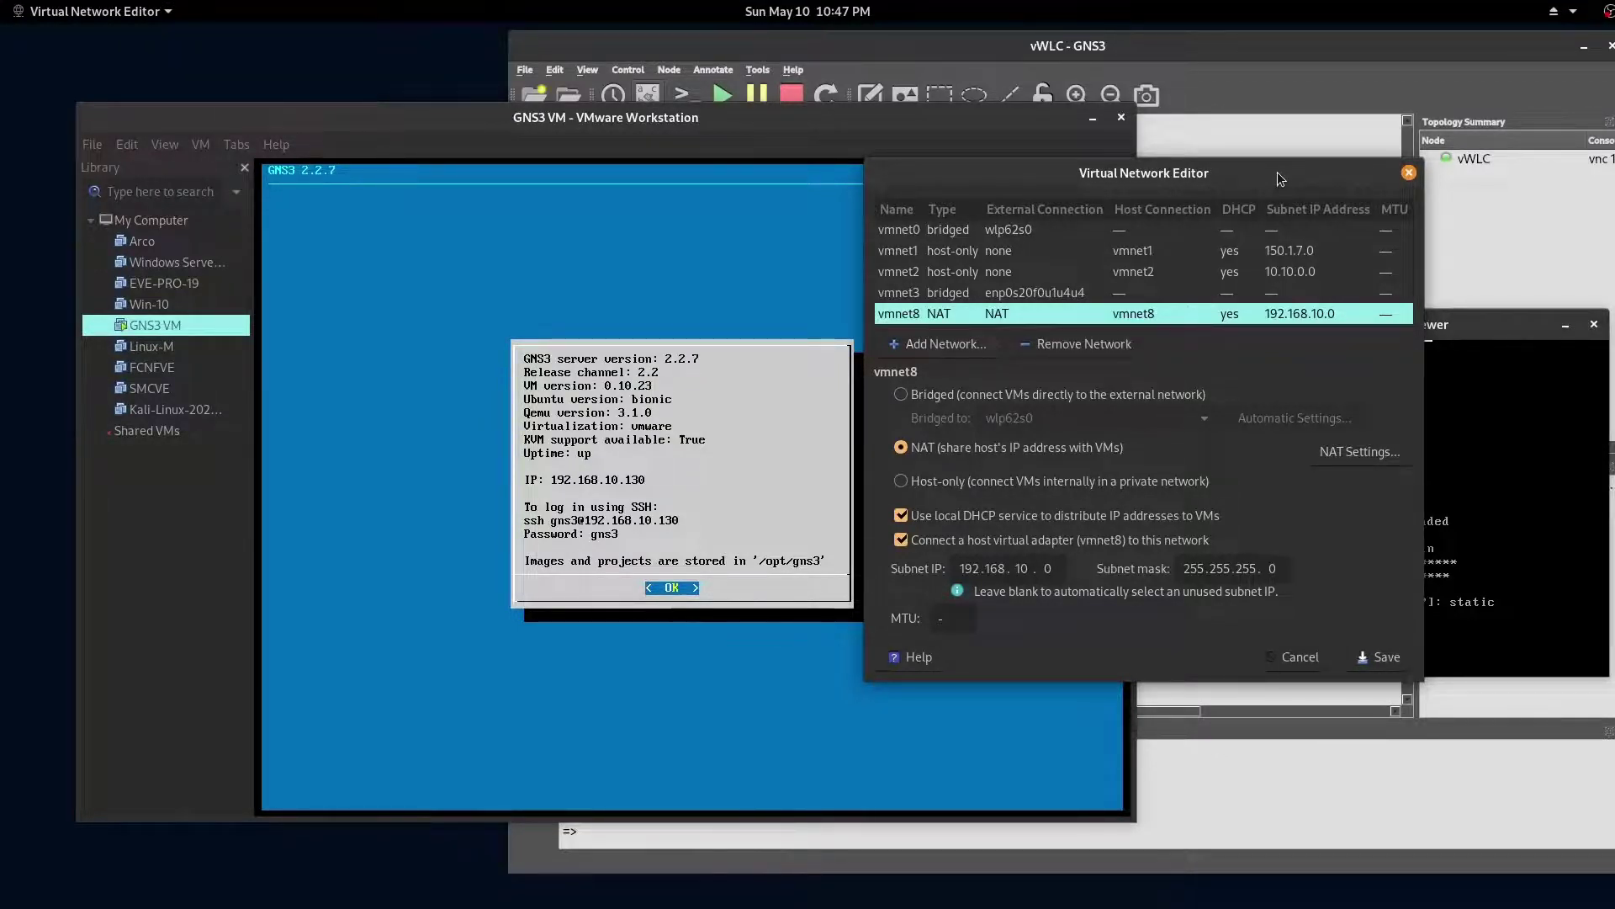
key(alt+Tab)
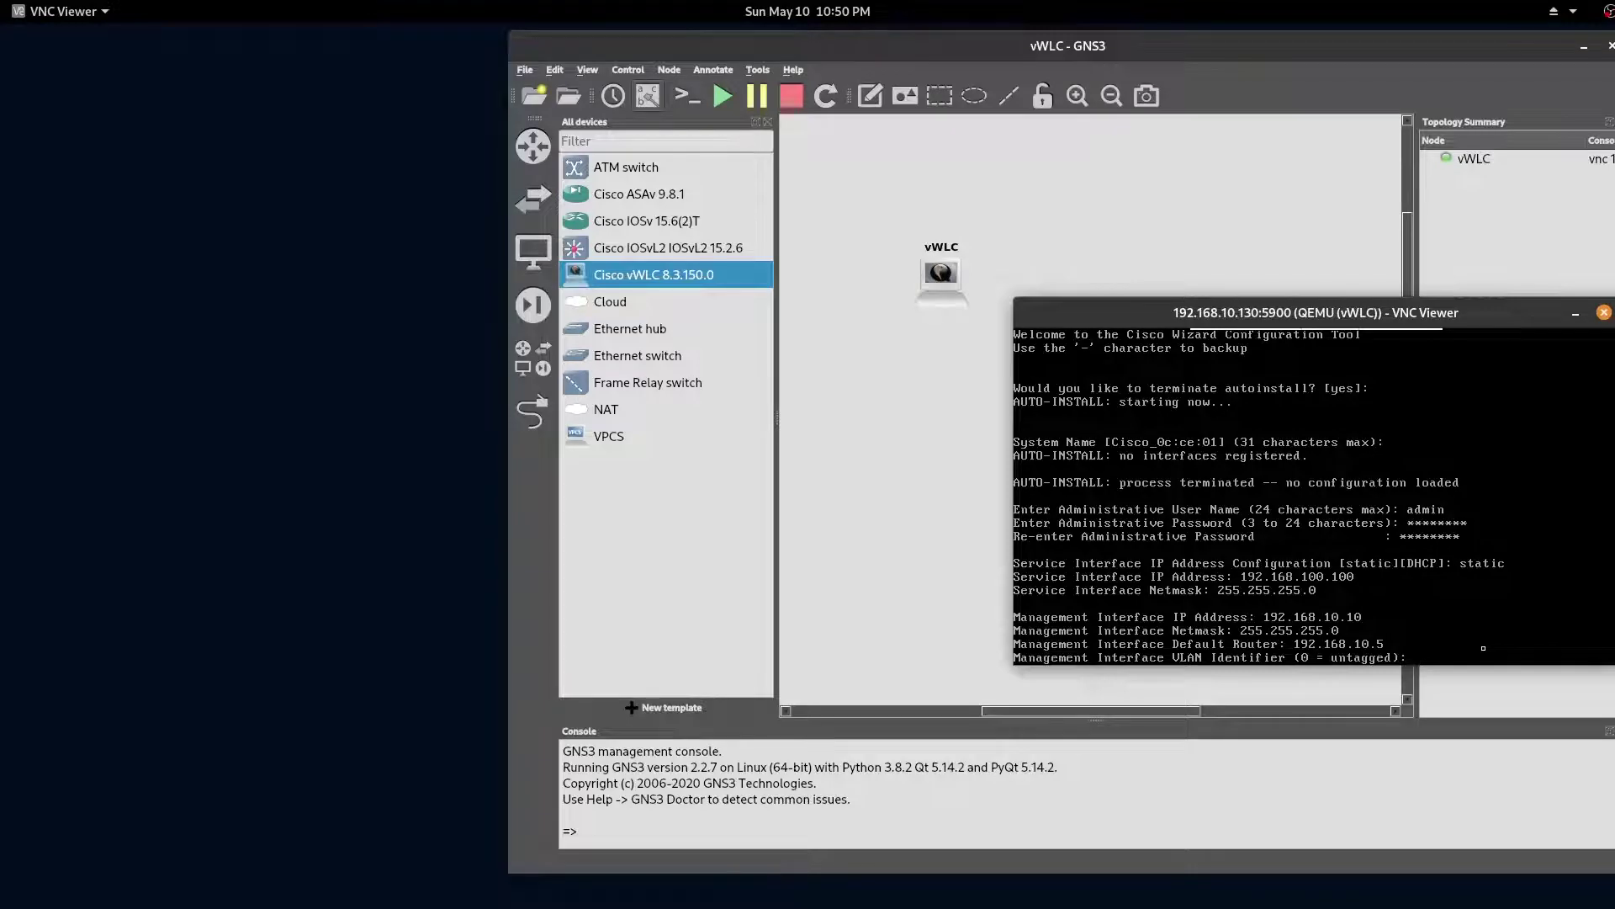
Step: Give the management interface VLAN 10, port 1, DHCP server 192.168.10.5, and enter gateway 10.1.1.1
text(10)
key(Return)
key(Return)
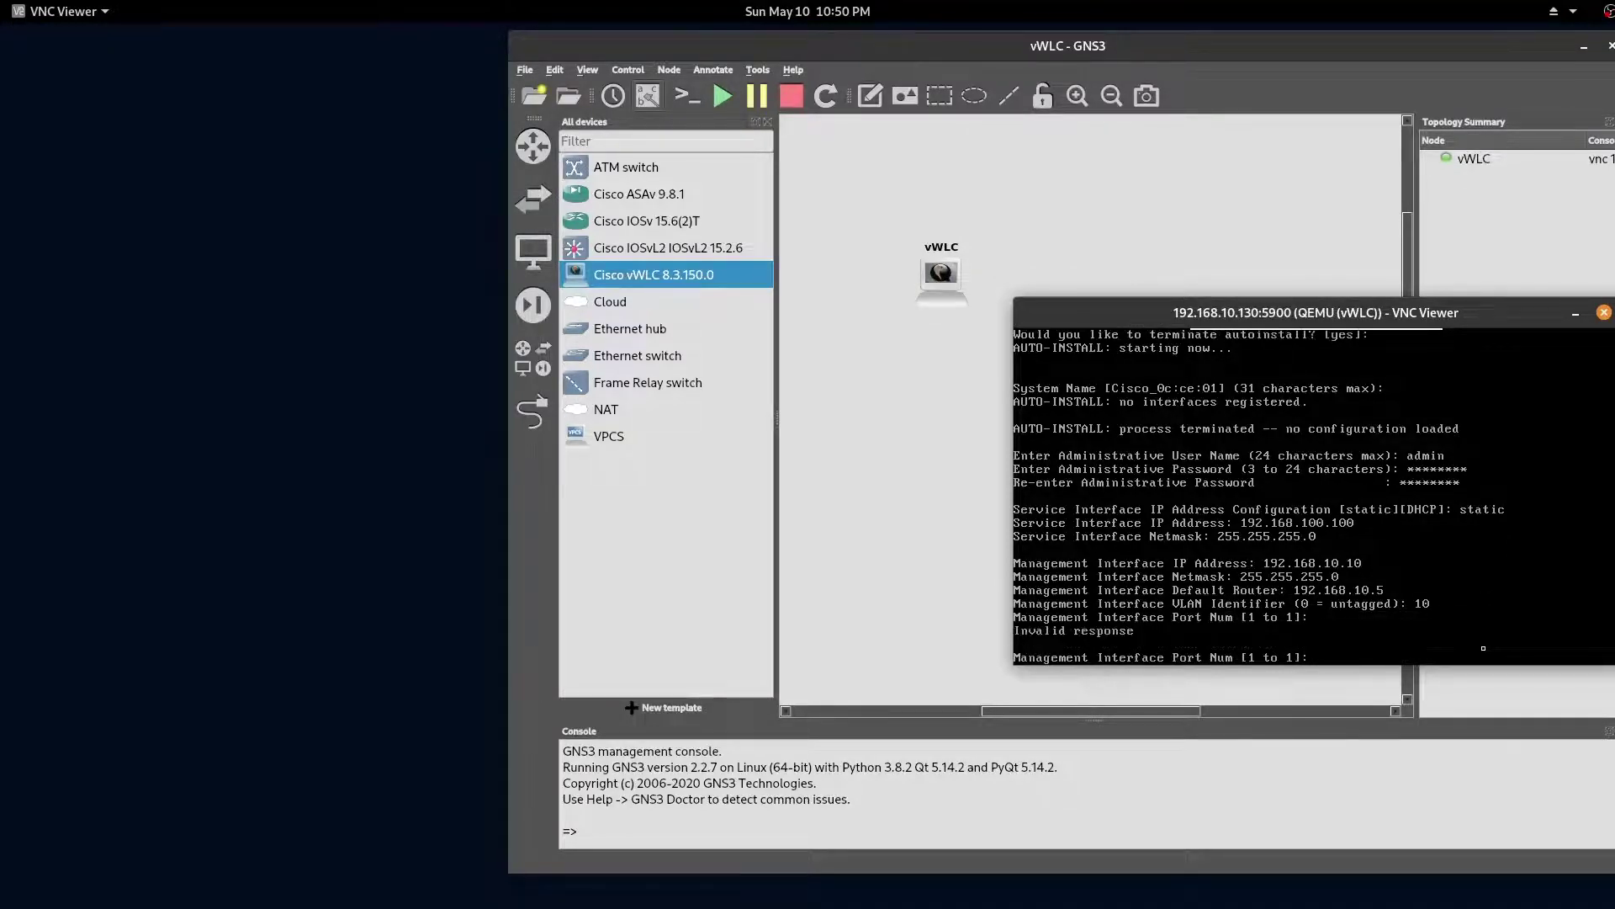
text(1)
key(Return)
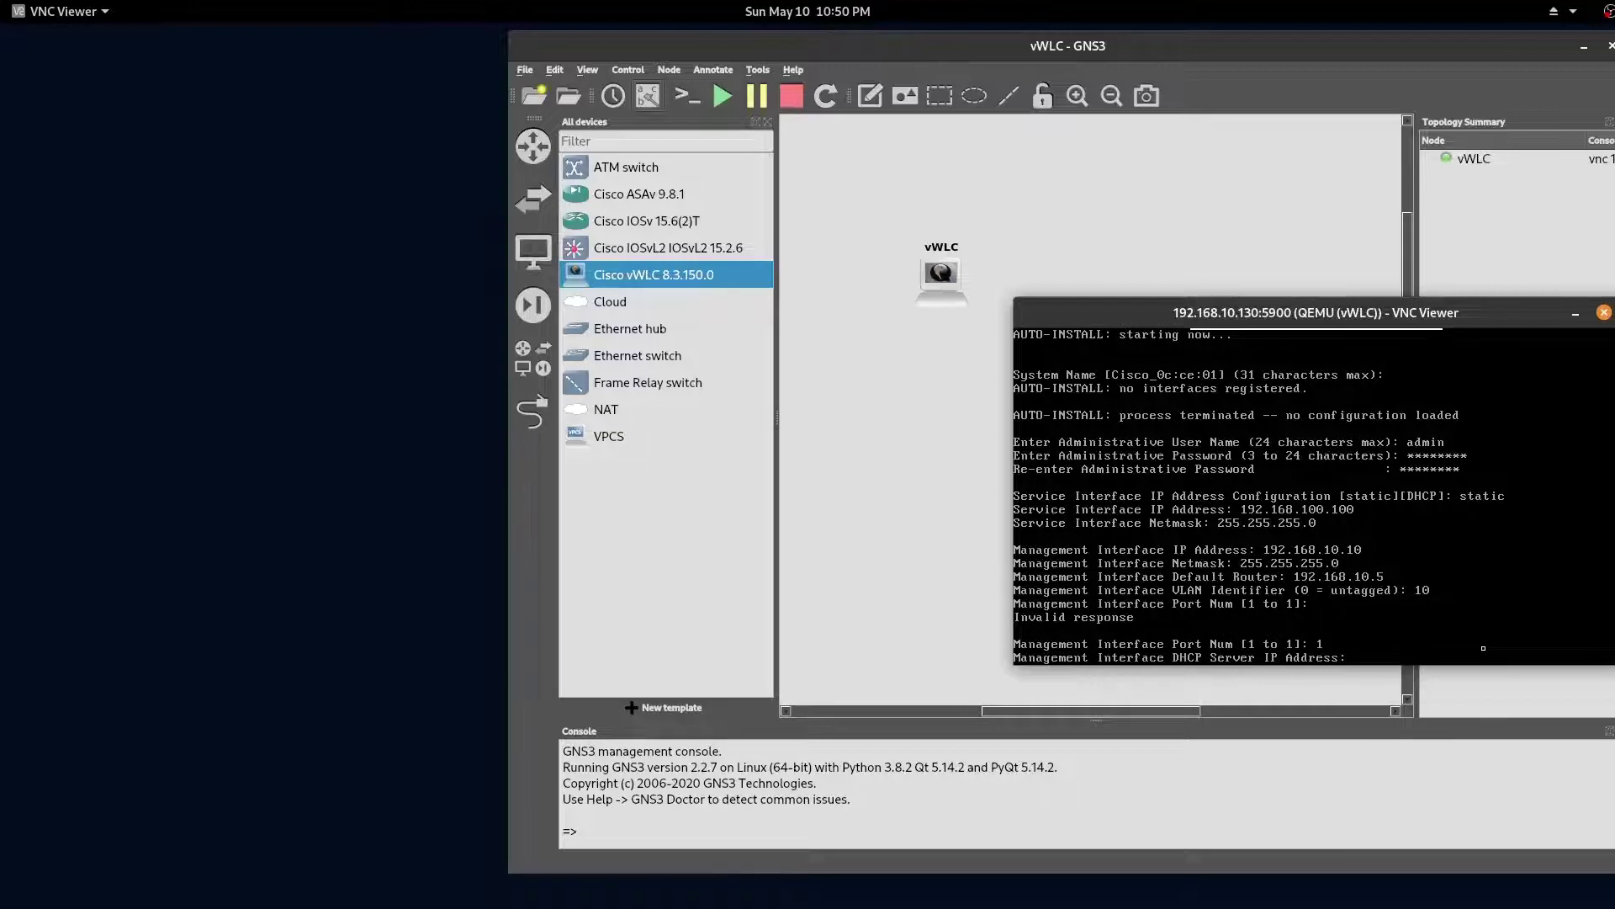
text(192.168.10.5)
key(Return)
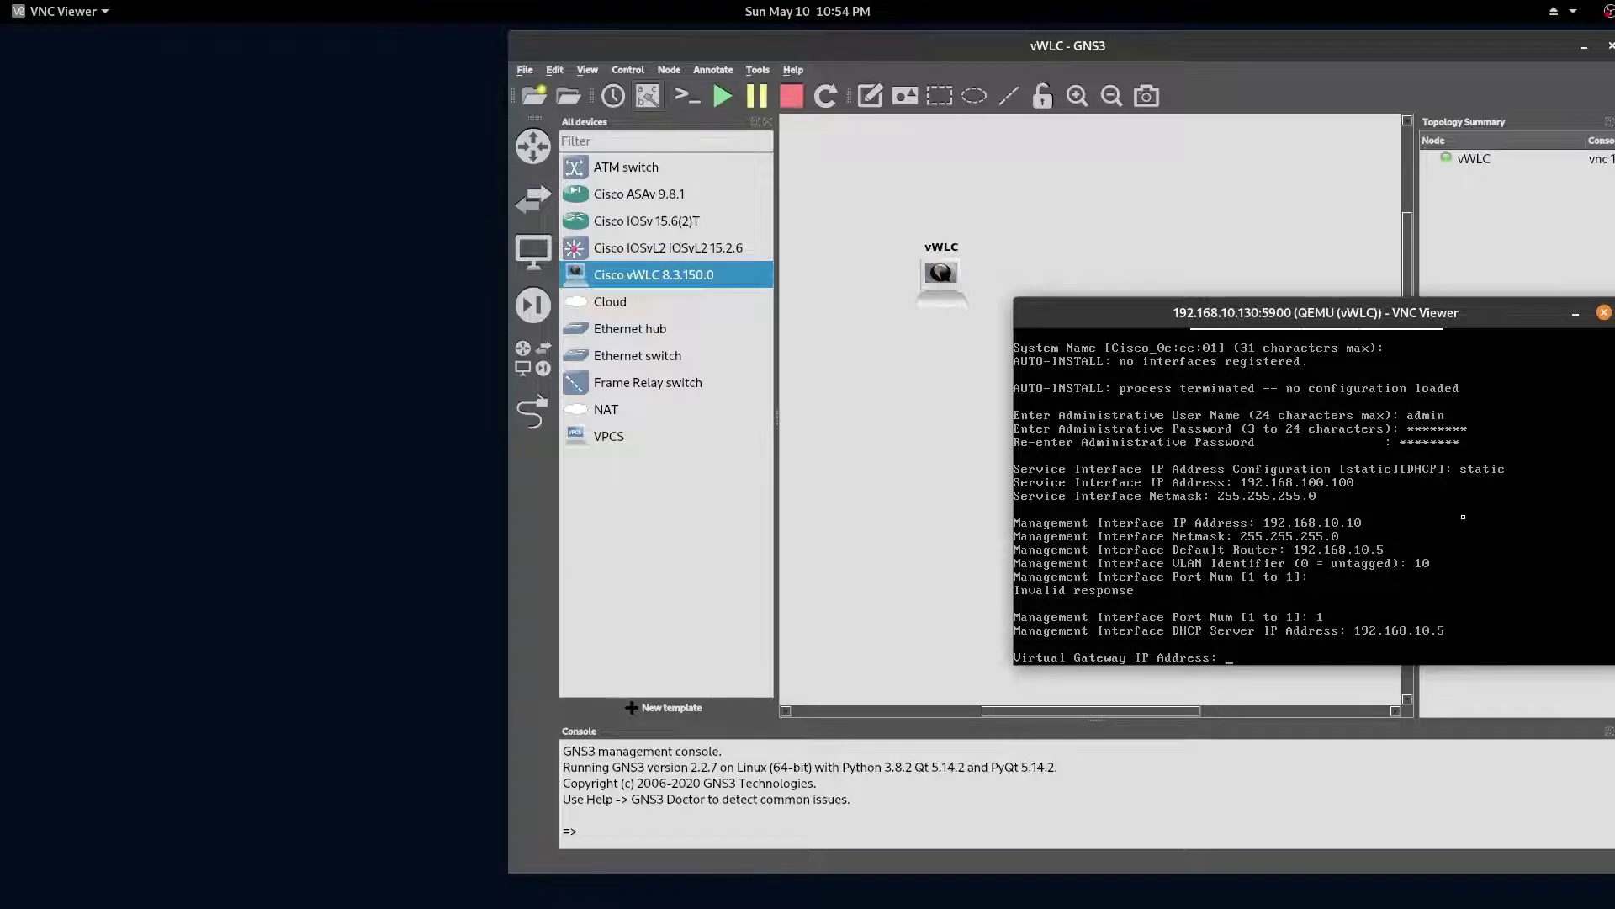
text(10.1.1.1)
Step: Confirm virtual gateway 10.1.1.1 and name both the RF group and SSID 'lab'
key(Return)
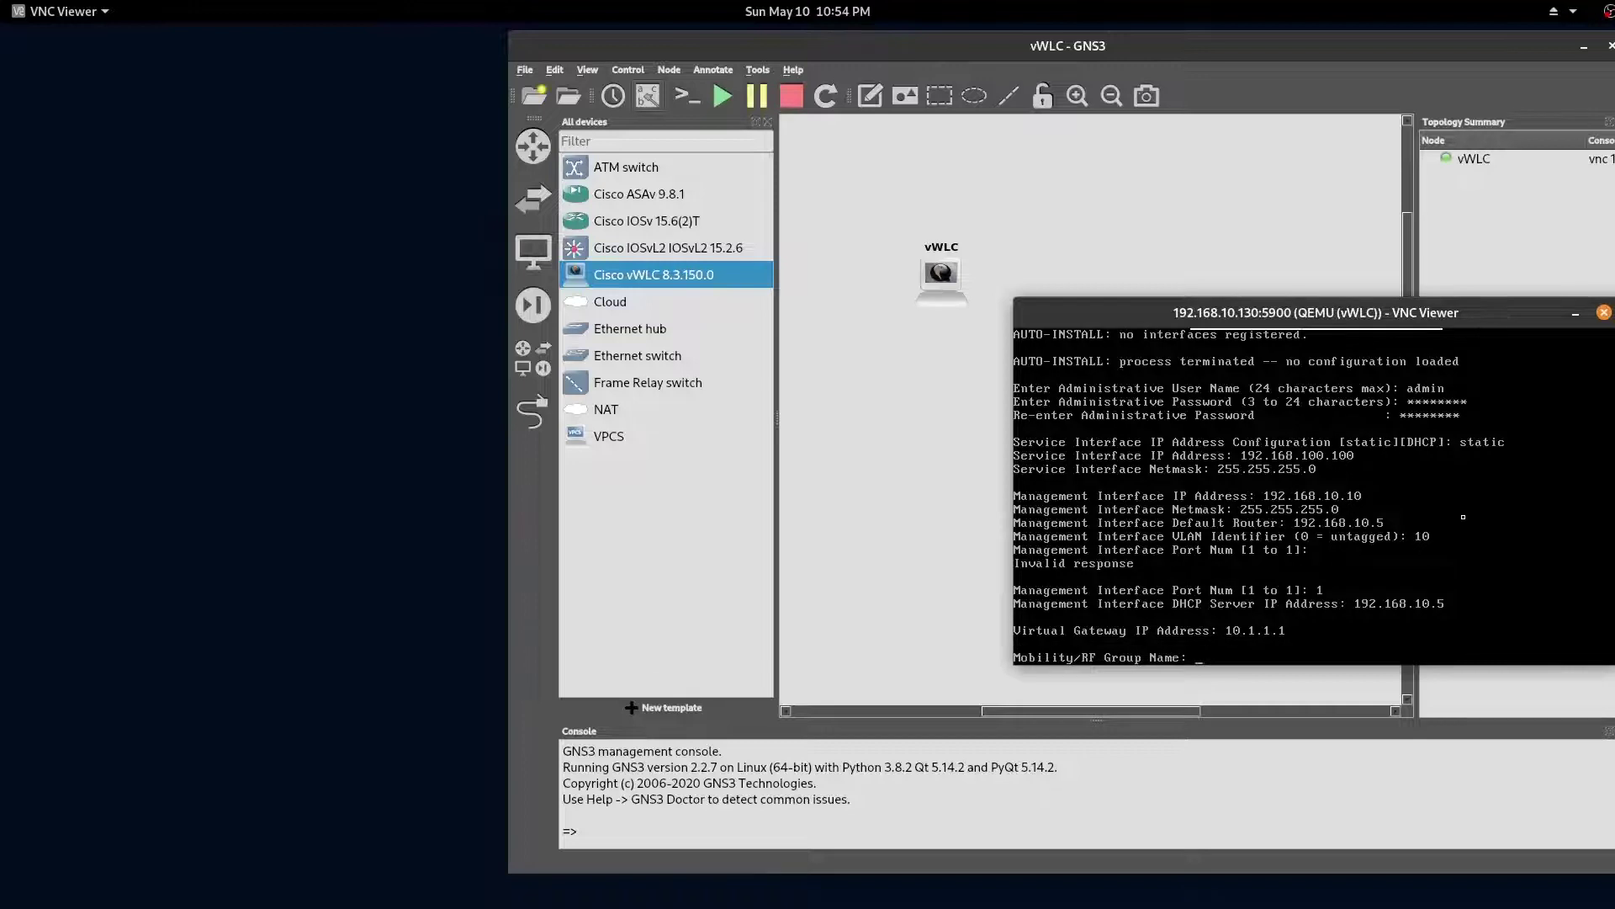
text(lab)
key(Return)
text(lab)
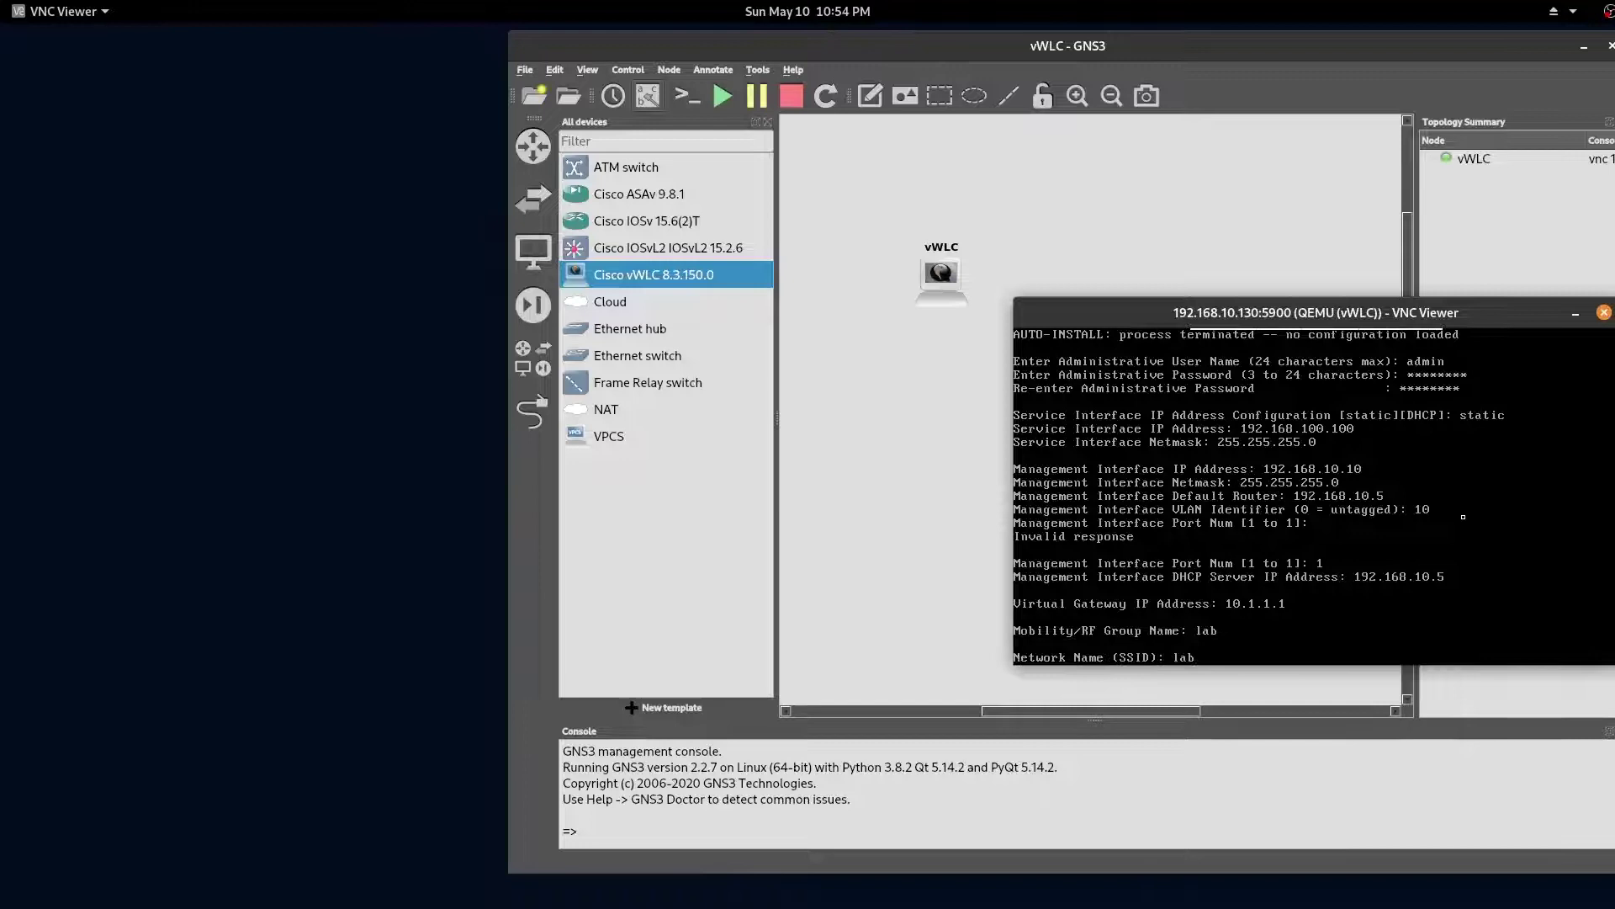
key(Return)
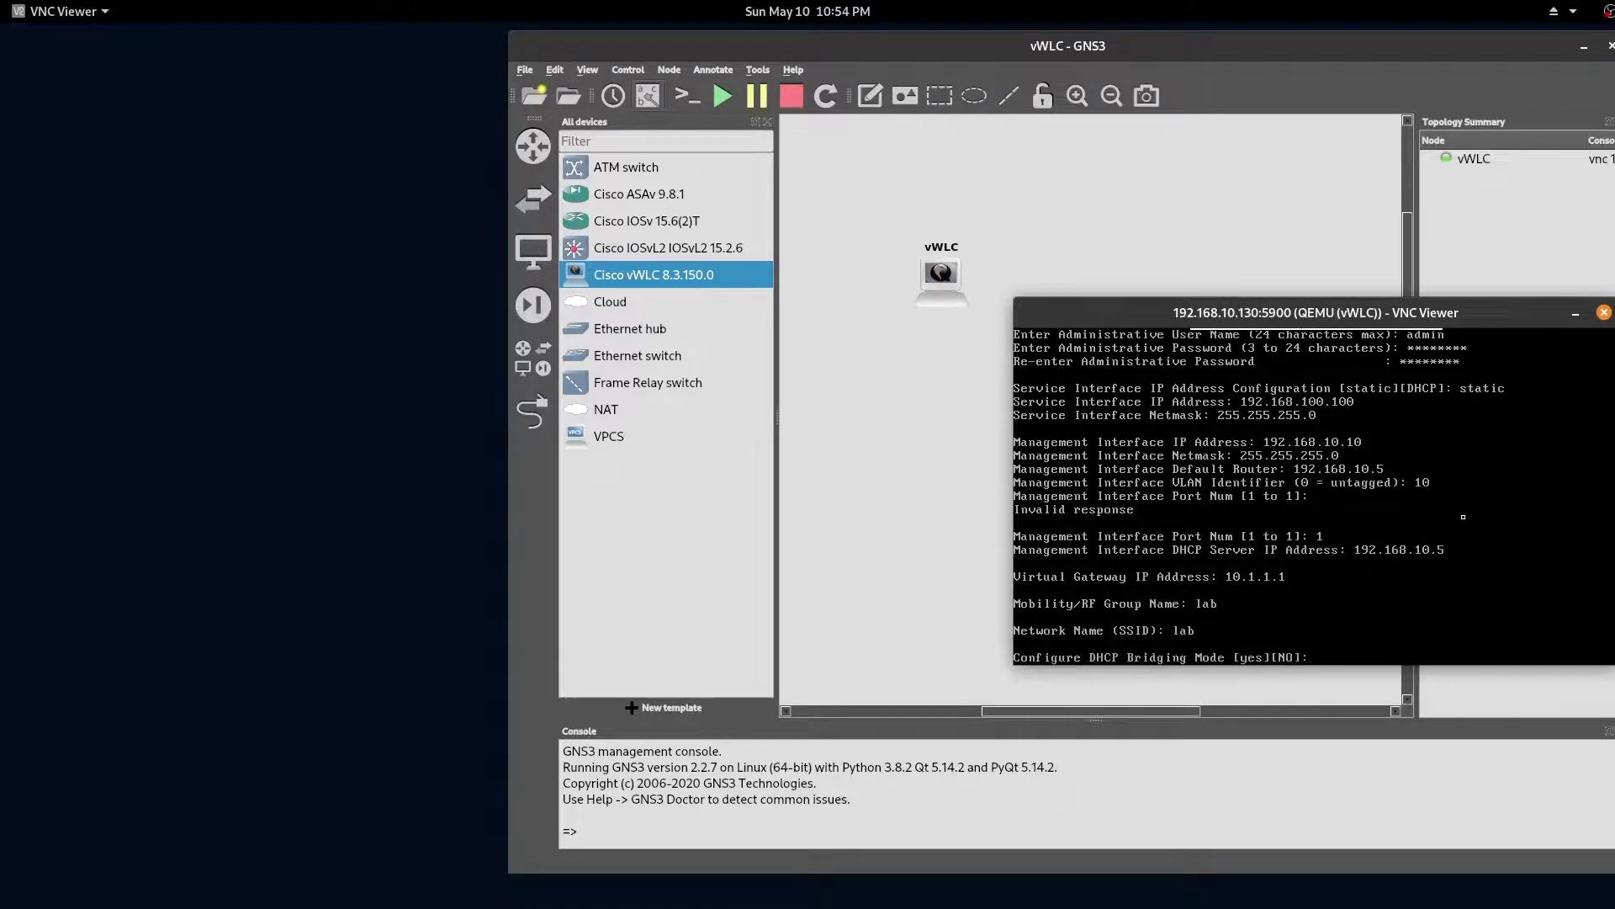
Step: Decline DHCP bridging, allow static IP addresses, and keep the default US country code
text(no)
key(Return)
text(yes)
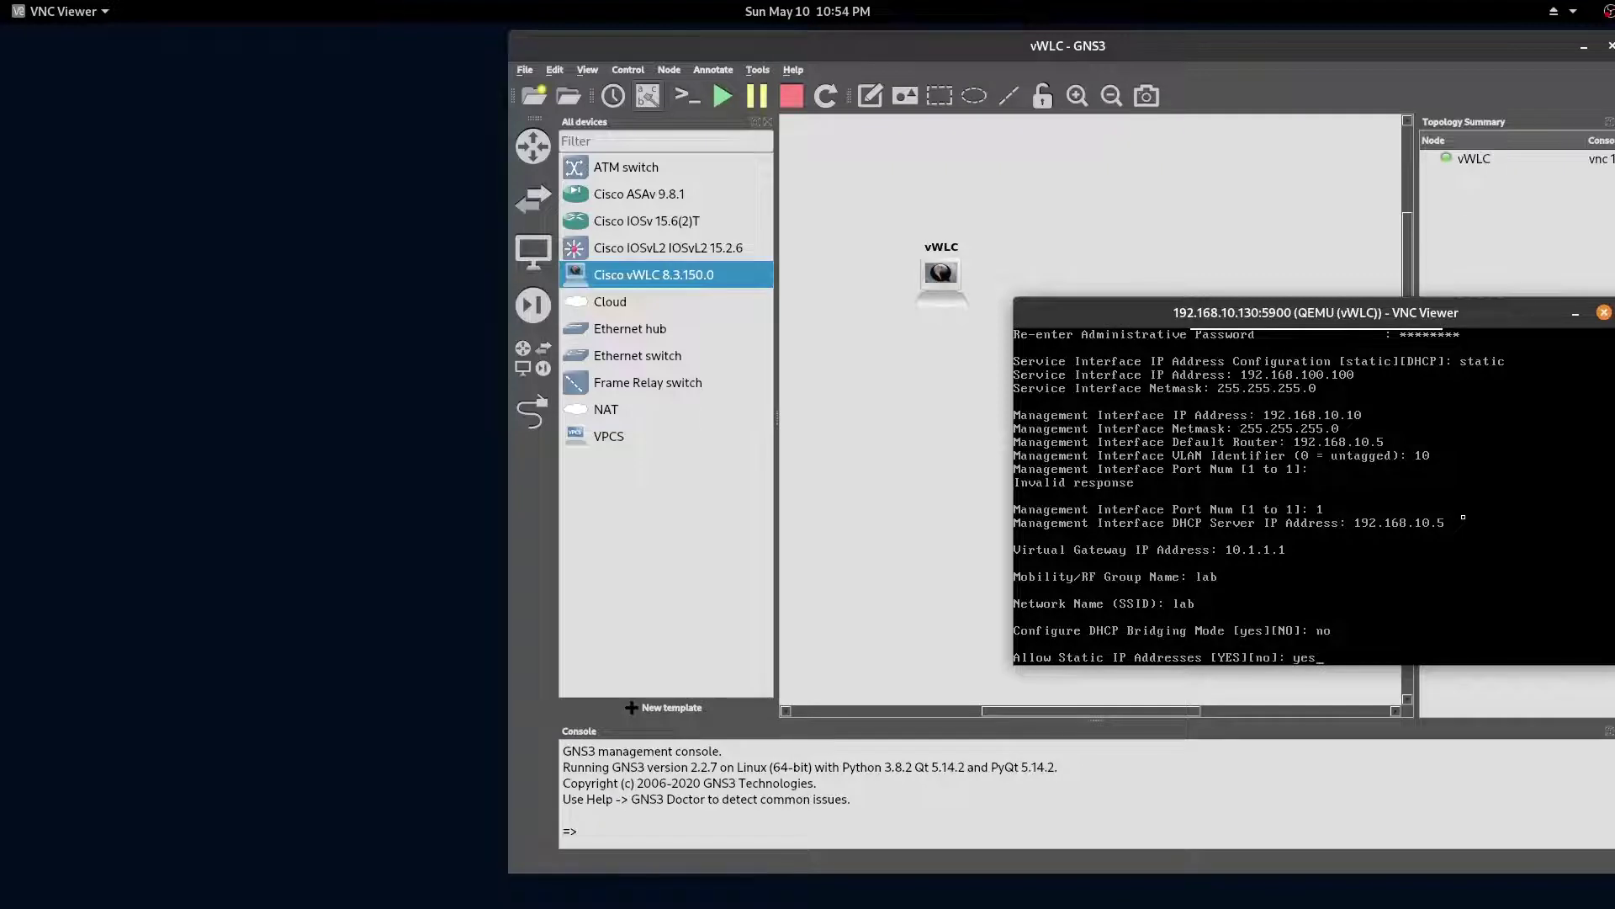
key(Return)
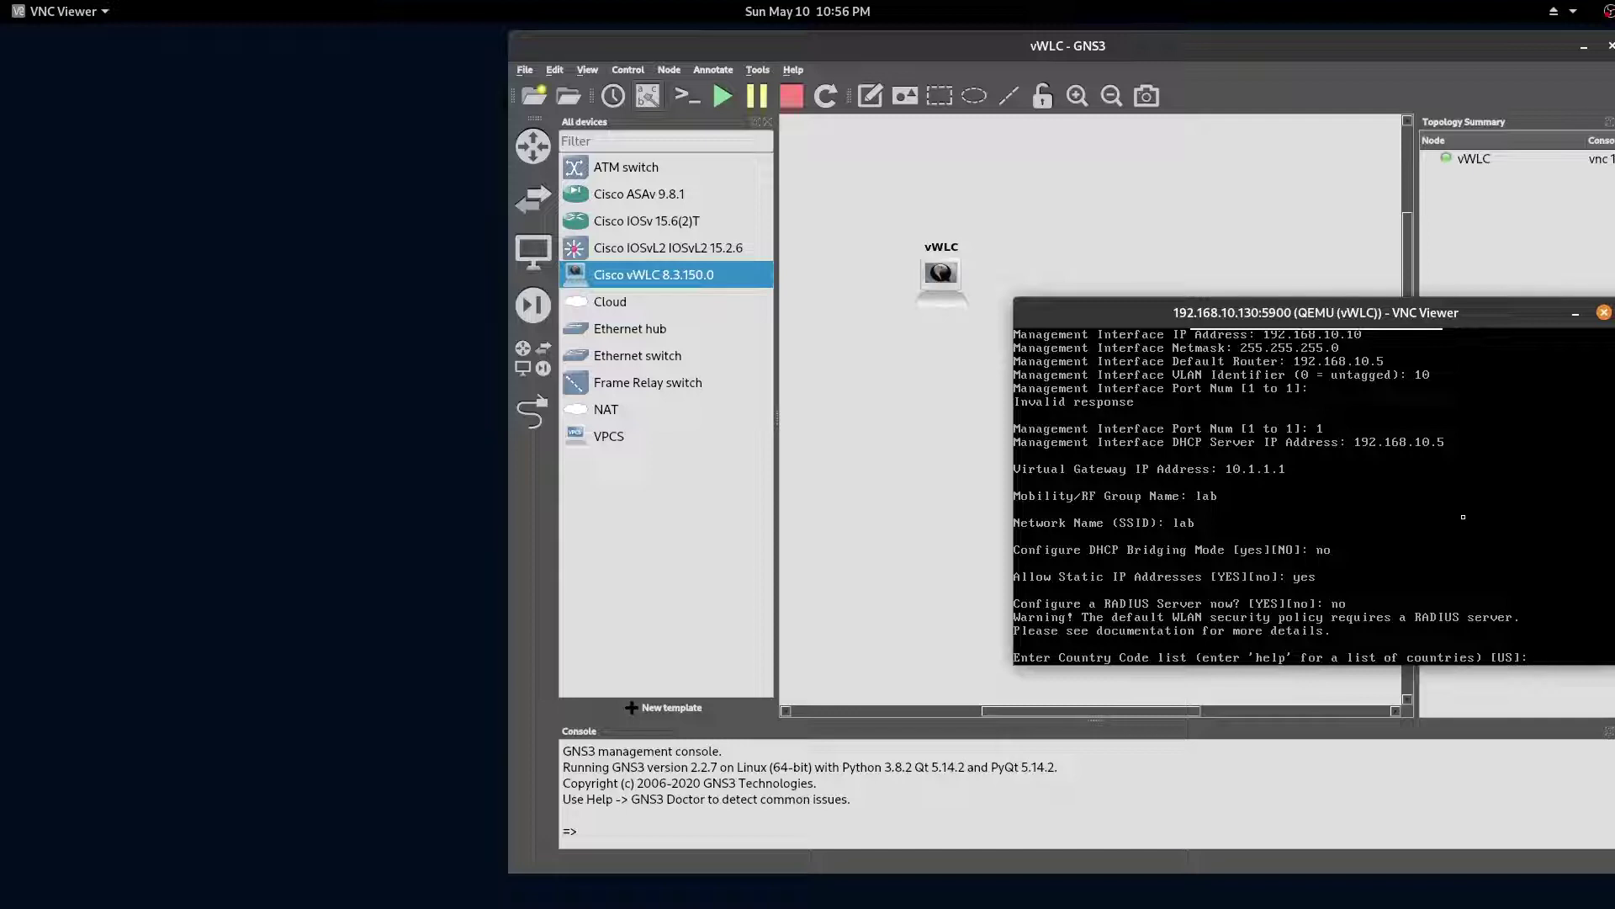
key(Return)
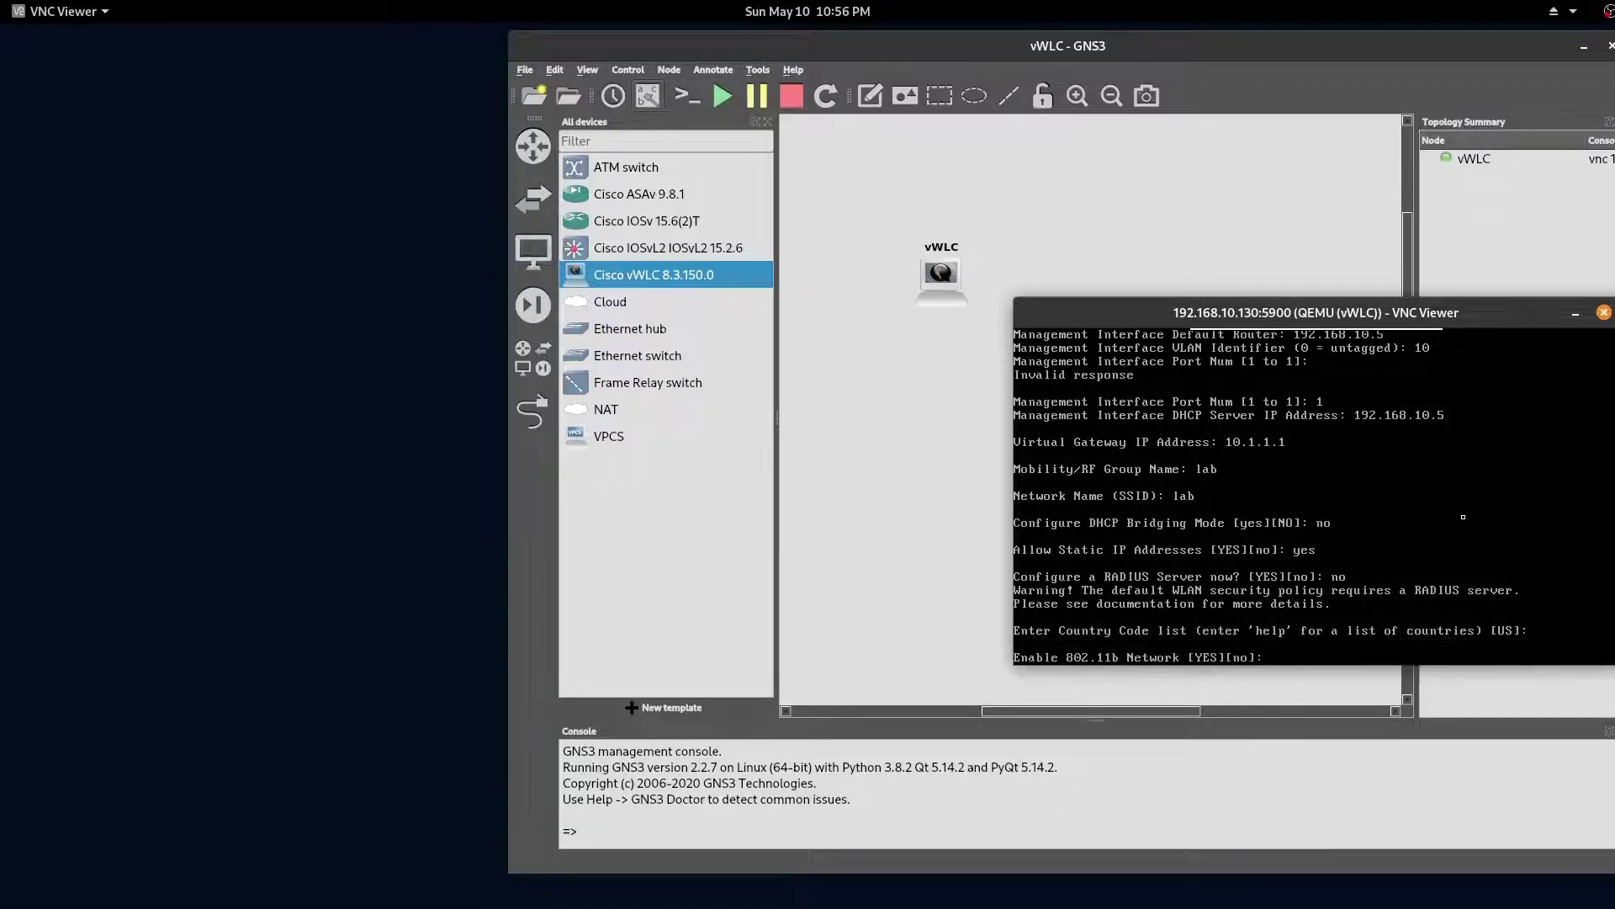
Step: Enable the 802.11b, 802.11a and 802.11g networks and Auto-RF
text(yes)
key(Return)
text(yes)
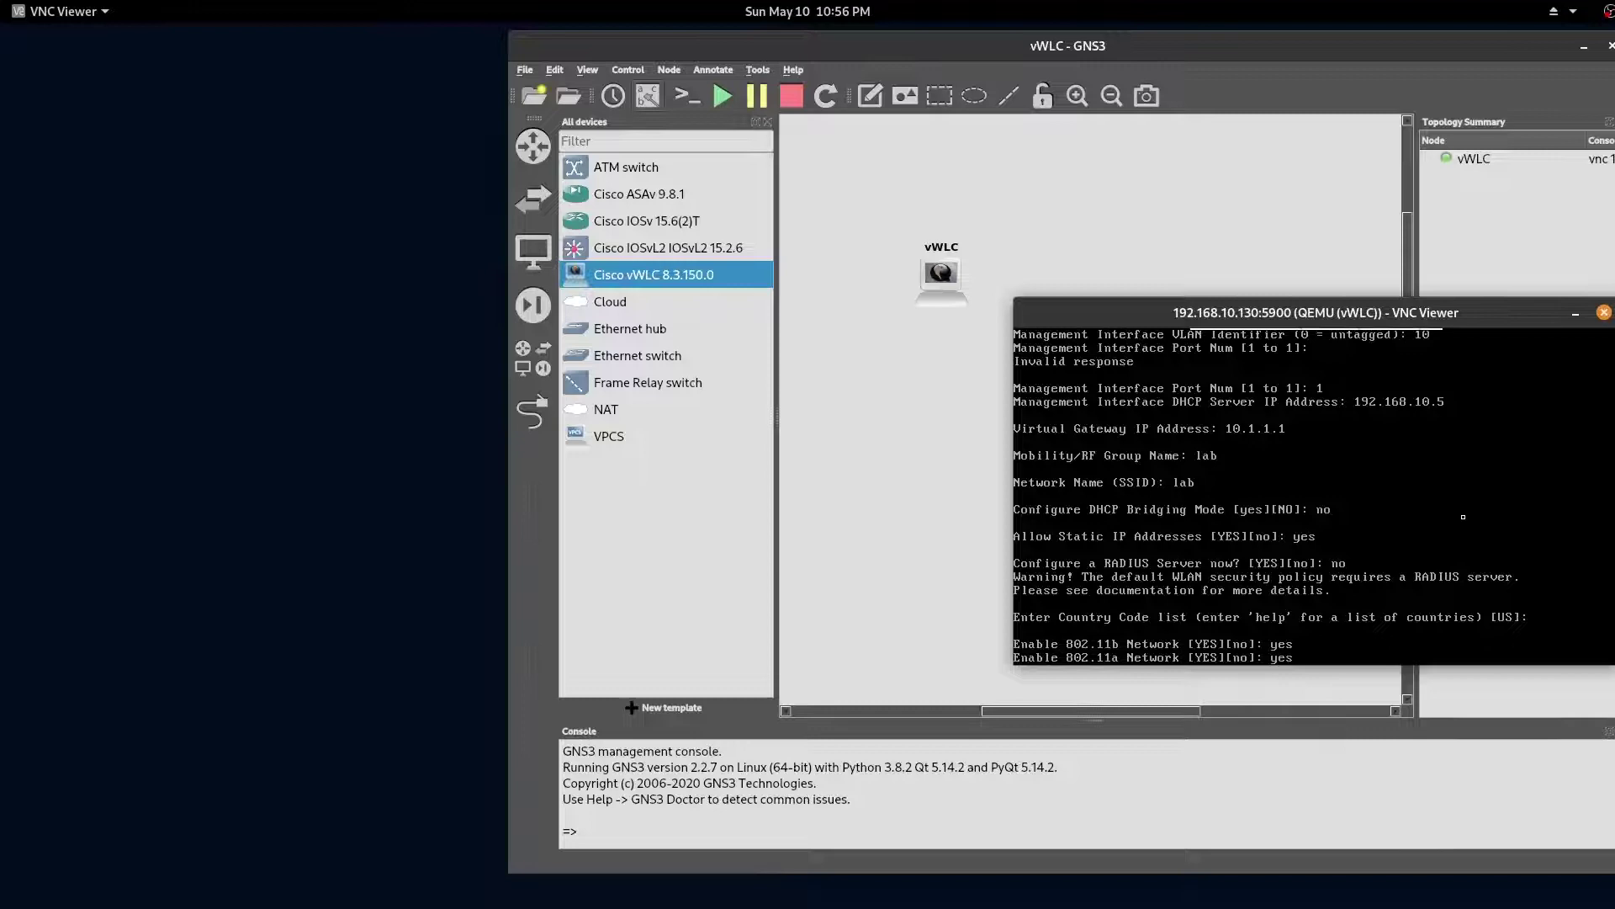
key(Return)
text(yes)
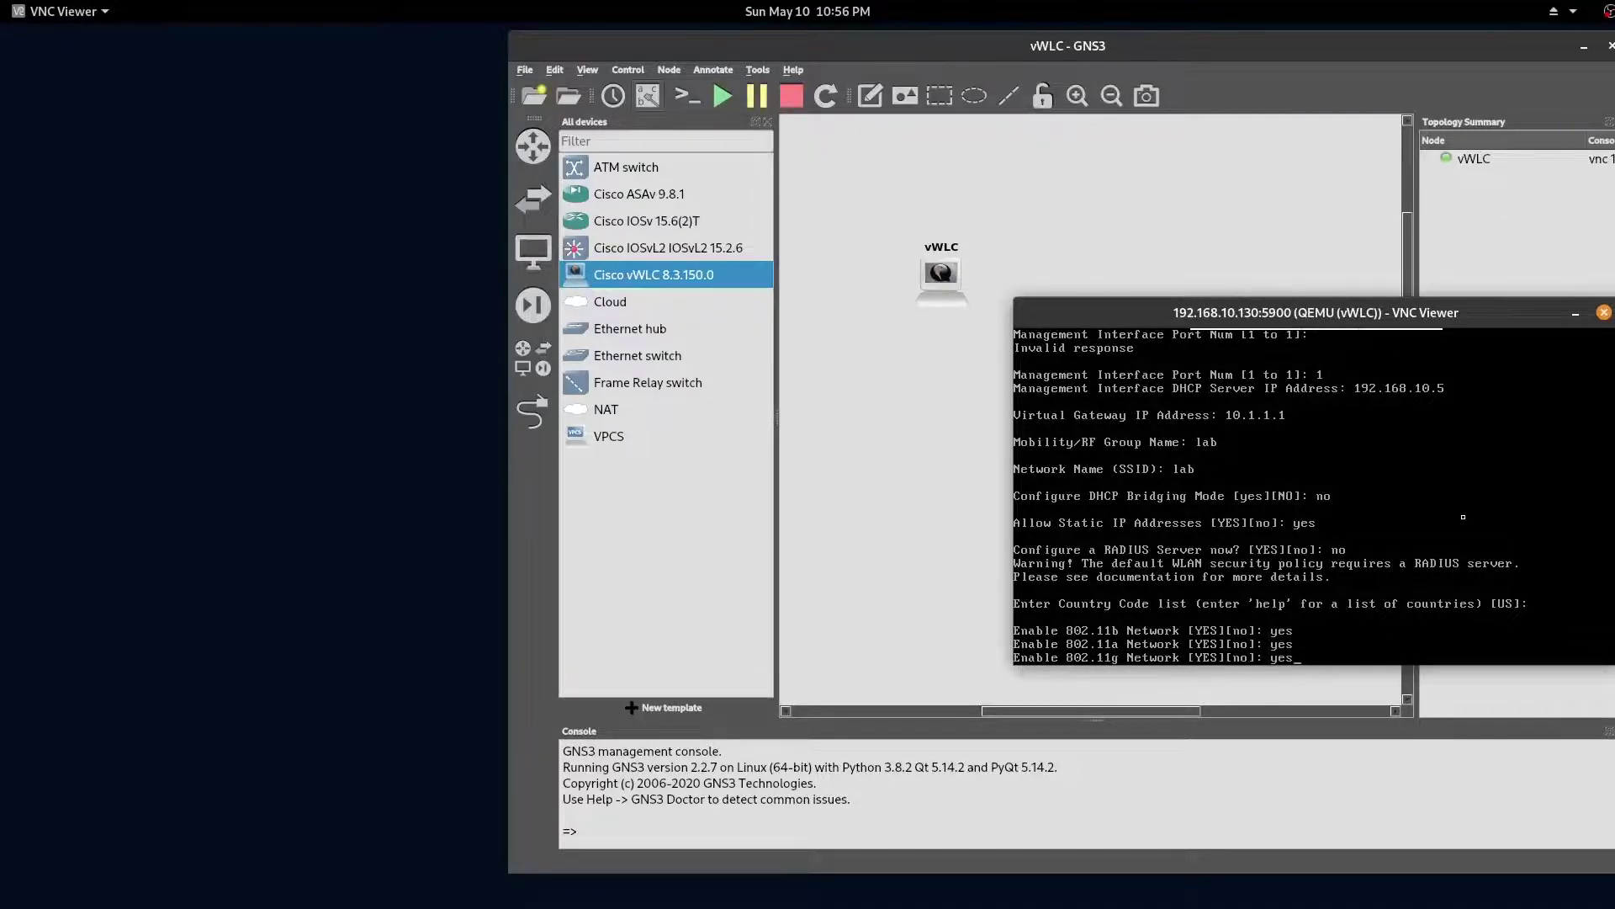
key(Return)
text(yes)
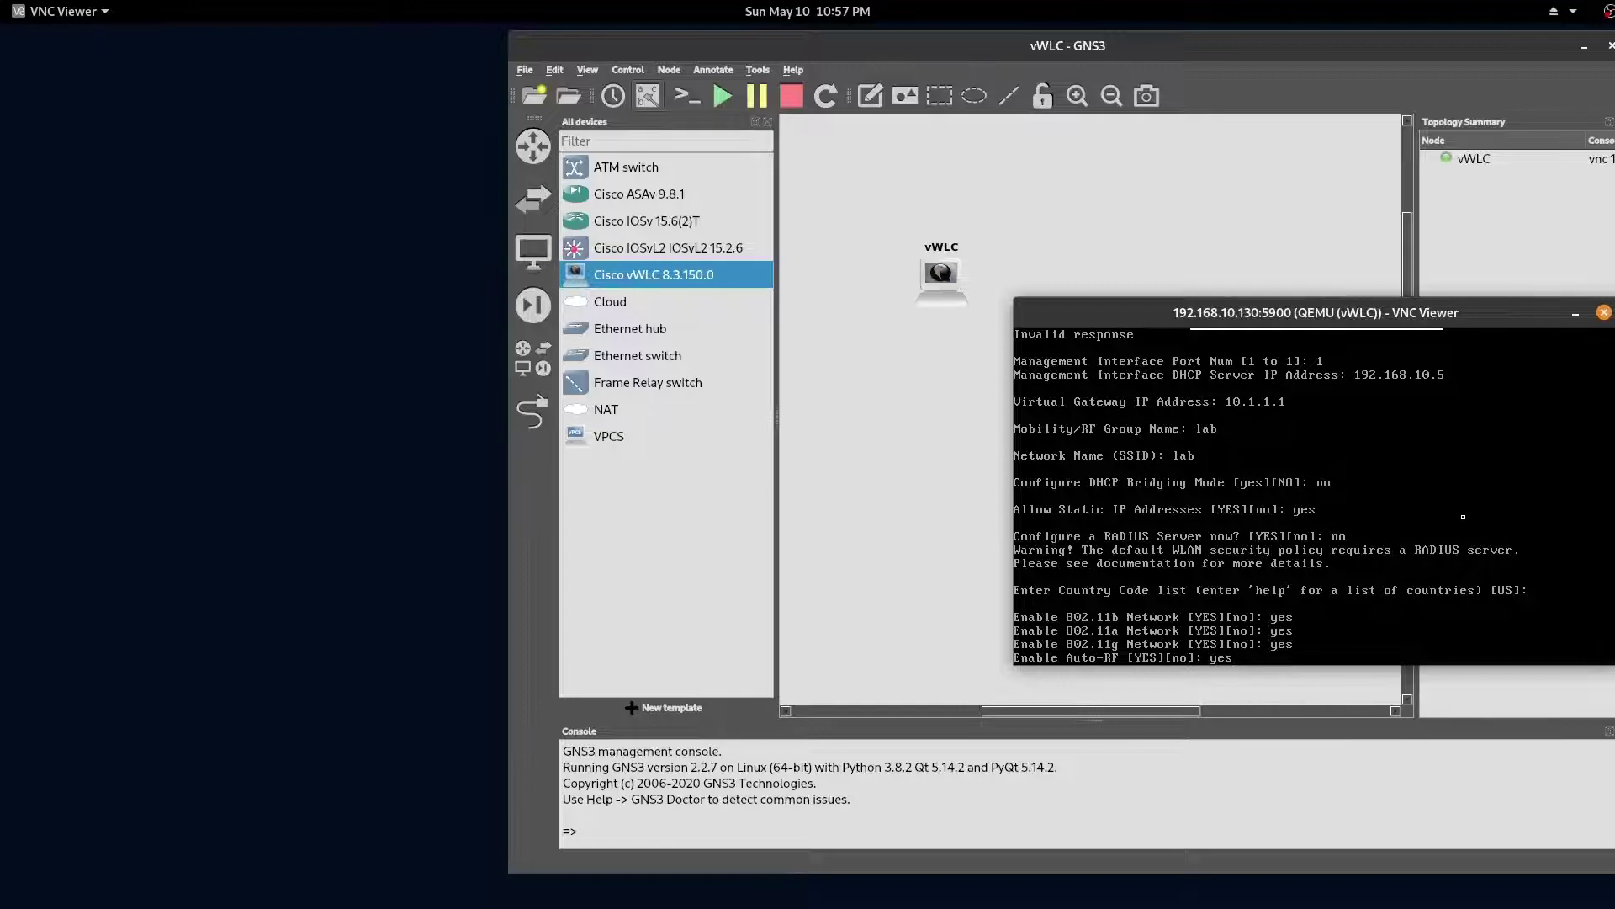
key(Return)
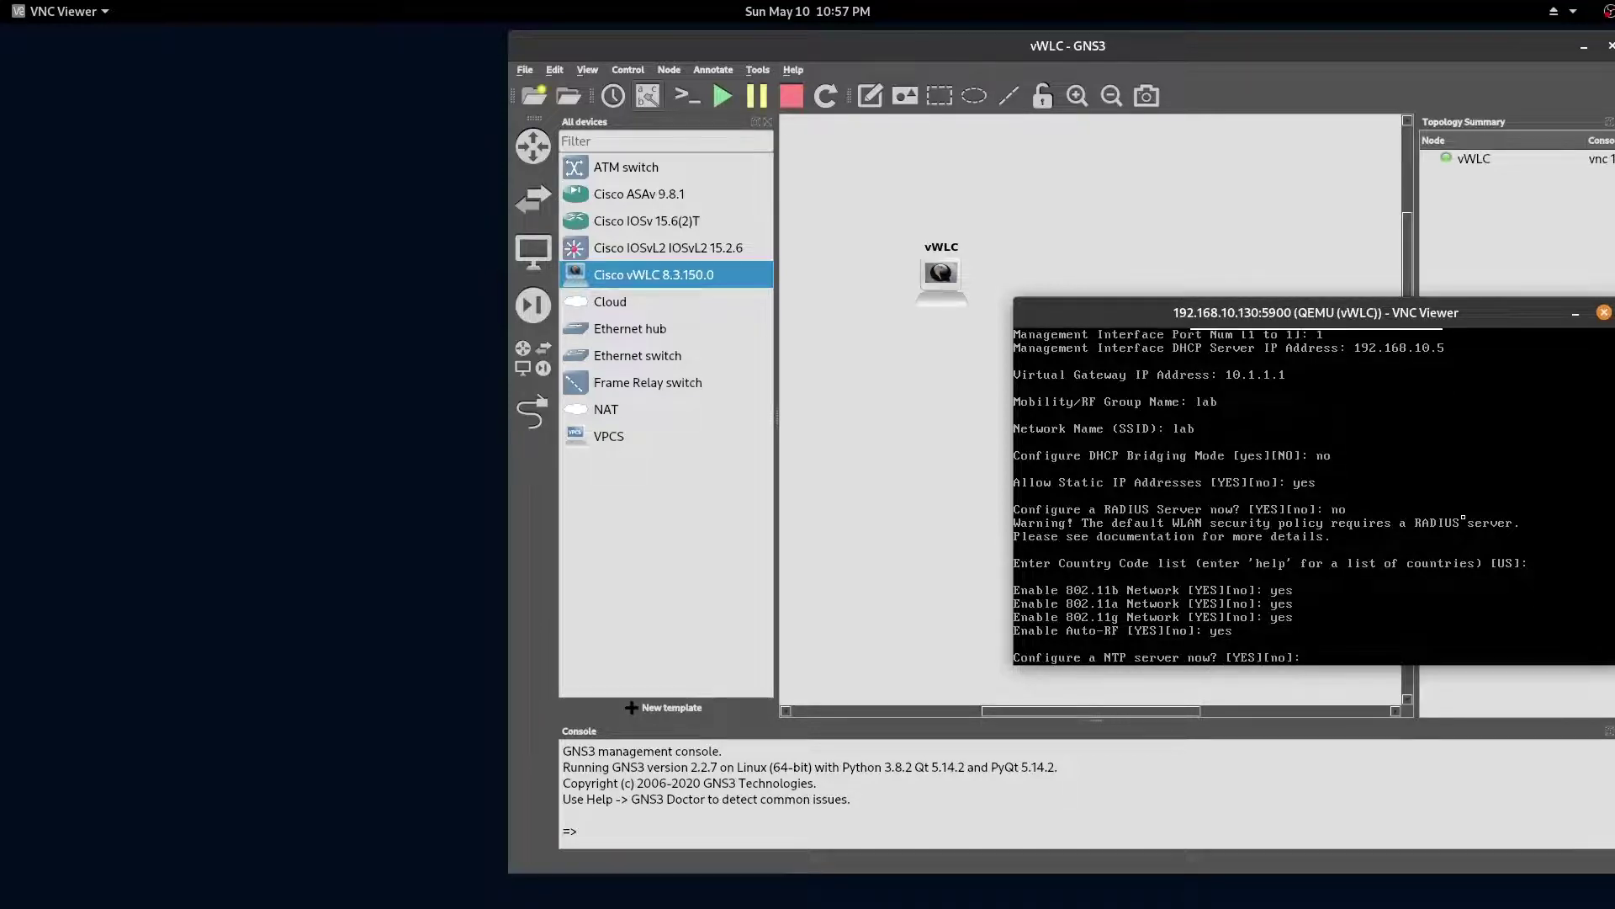
Step: Set NTP server 192.168.10.5 polling every 3600 seconds, skip IPv6, and save the configuration
text(yes)
key(Return)
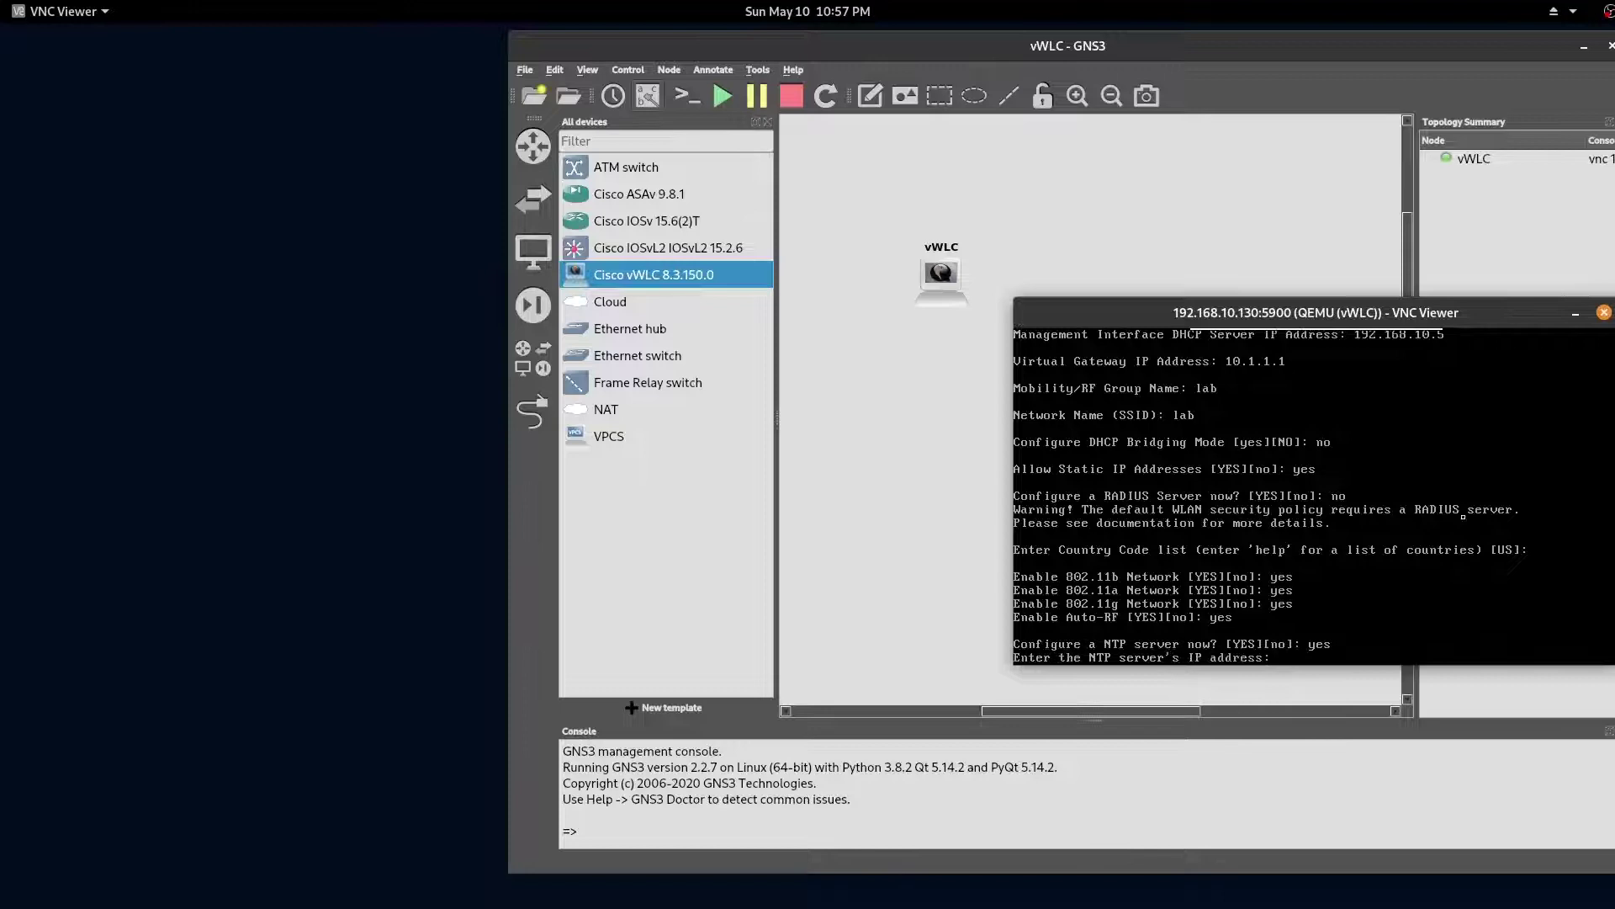
text(192.168.10.5)
key(Return)
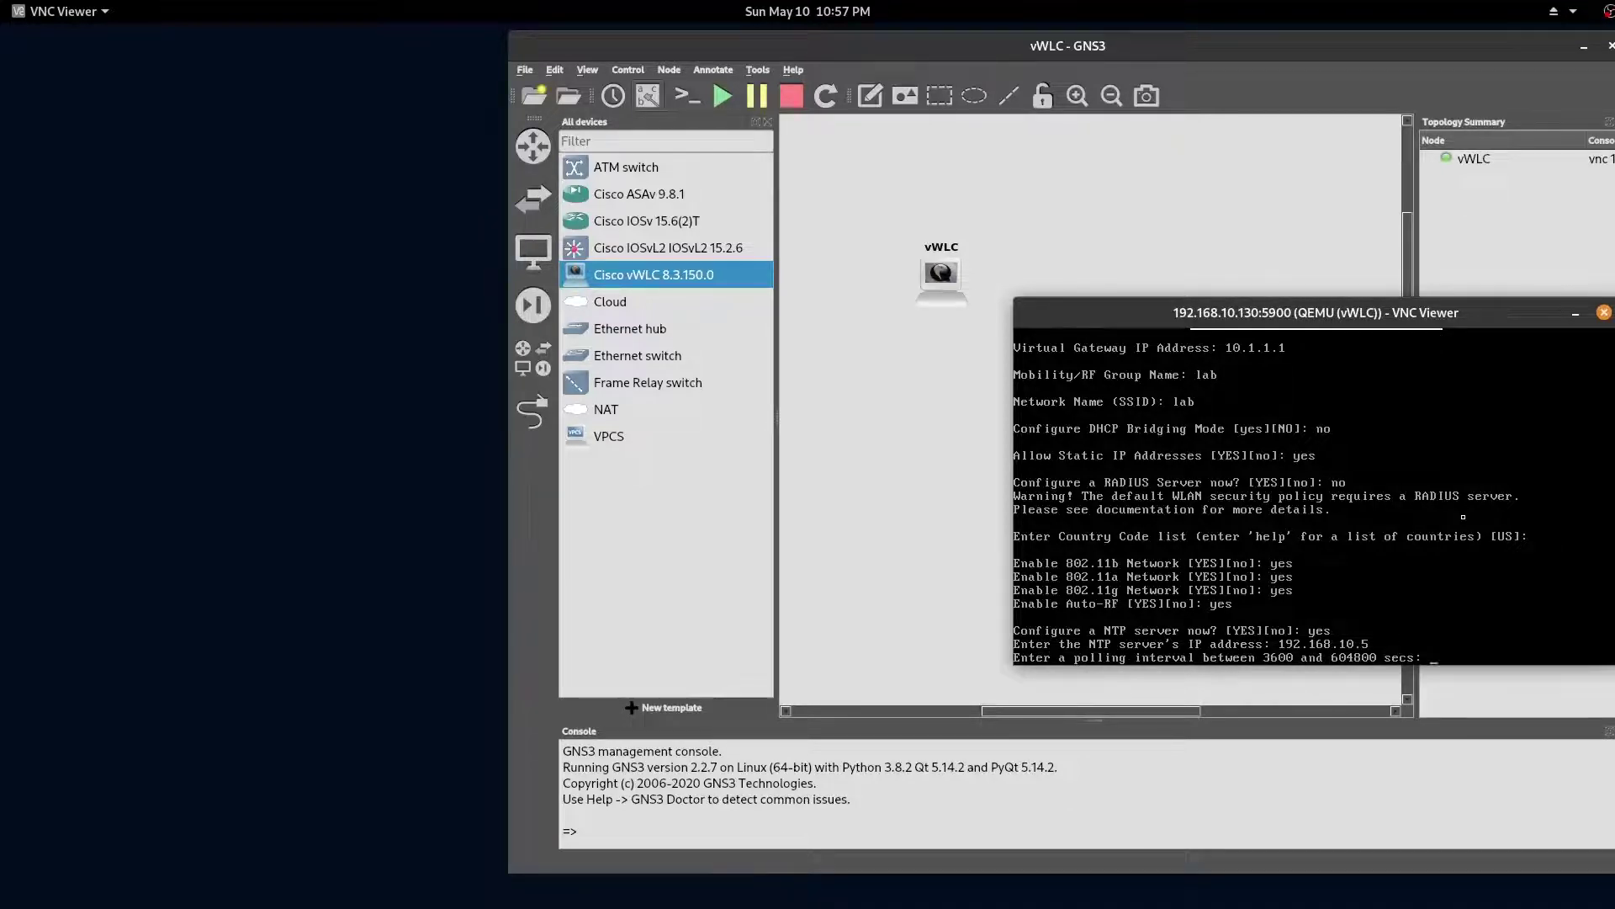
text(3600)
key(Return)
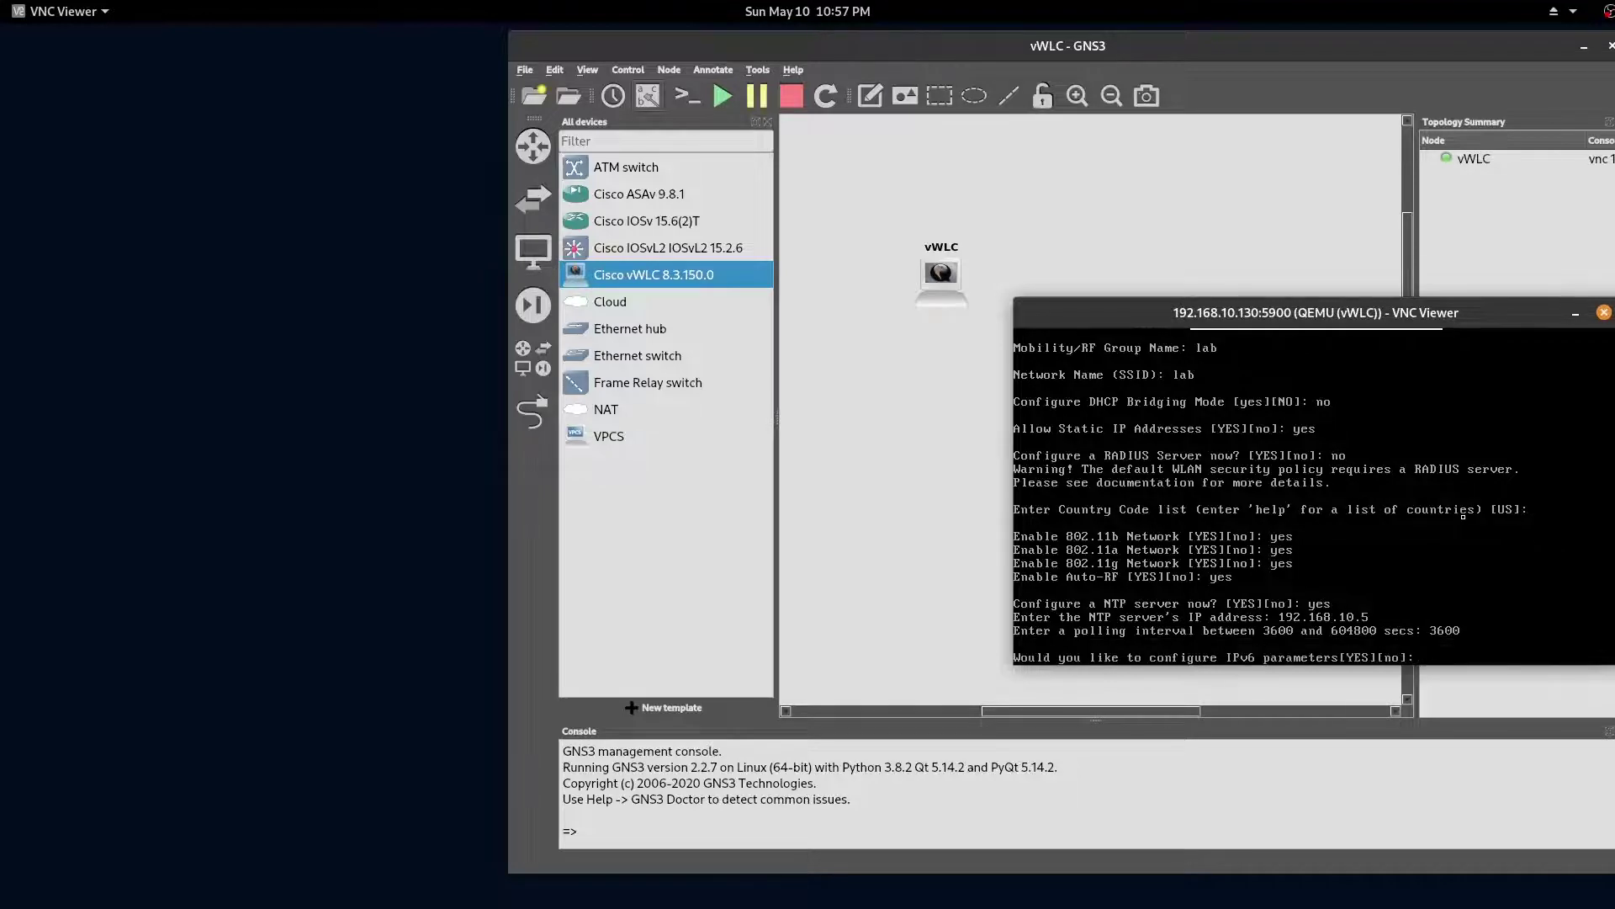
text(no)
key(Return)
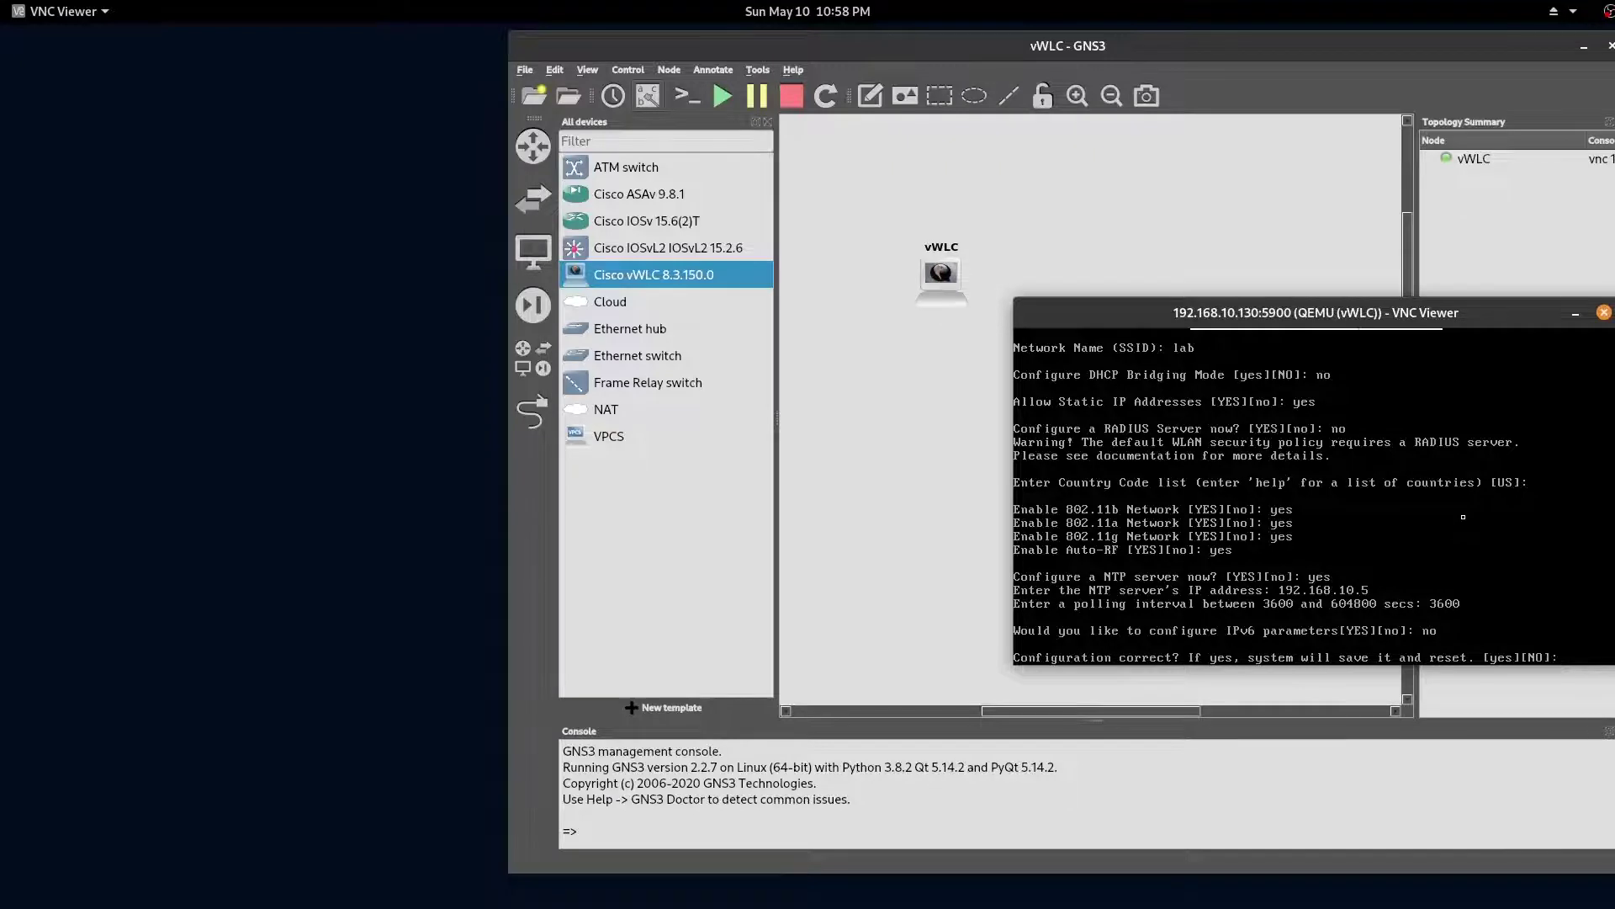
text(yes)
key(Return)
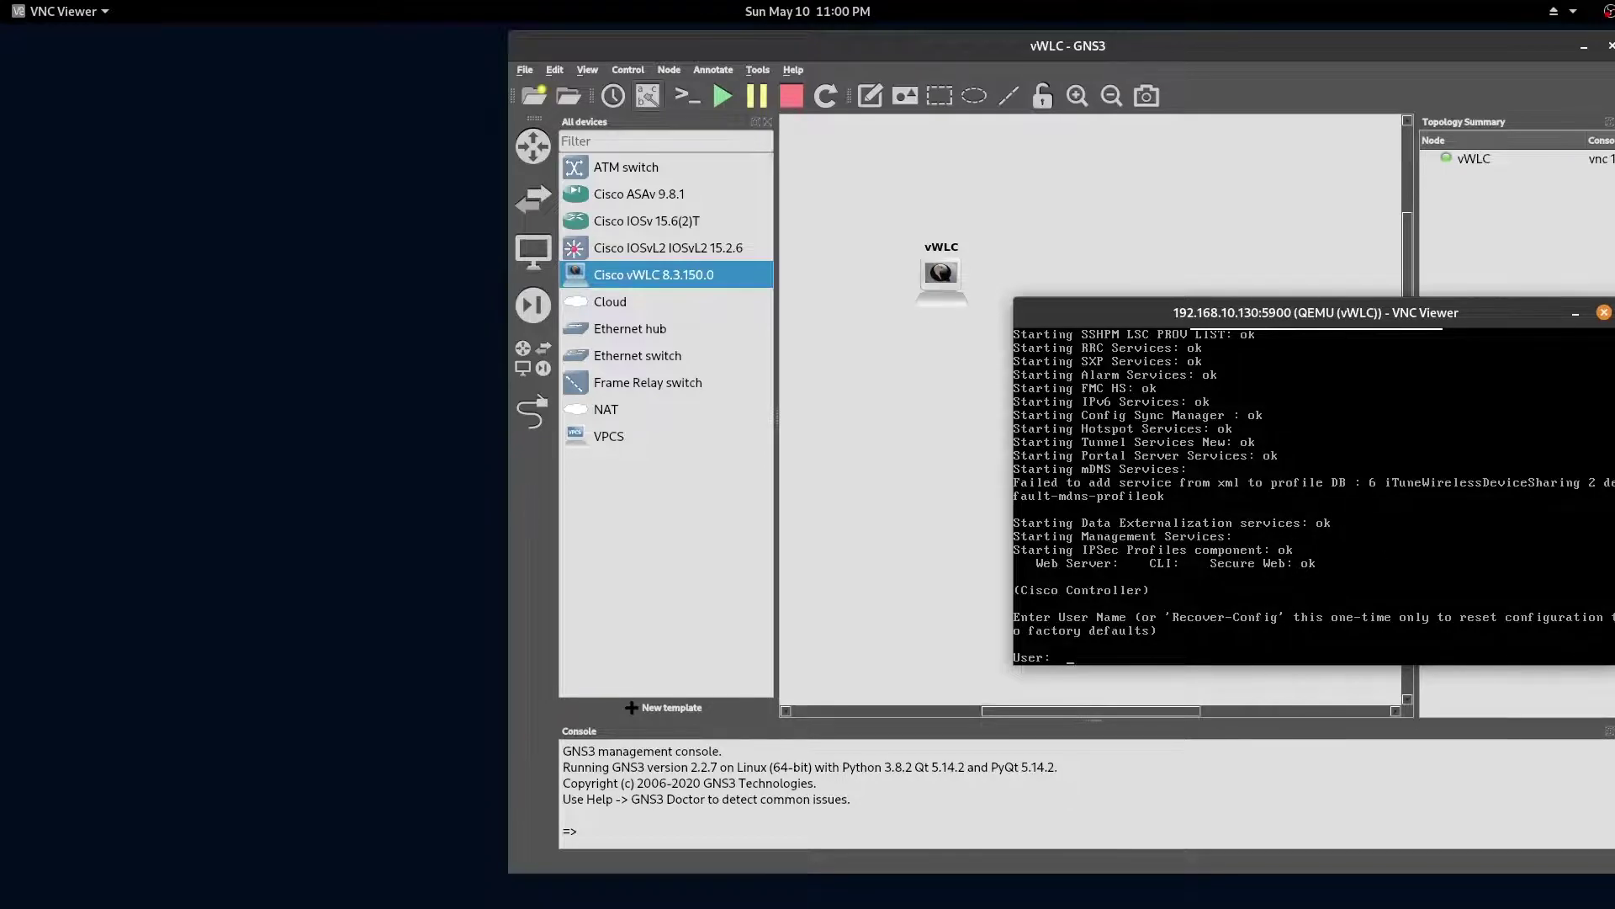
Step: Log in to the rebooted controller as admin with its password
text(admin)
key(Return)
text(*******)
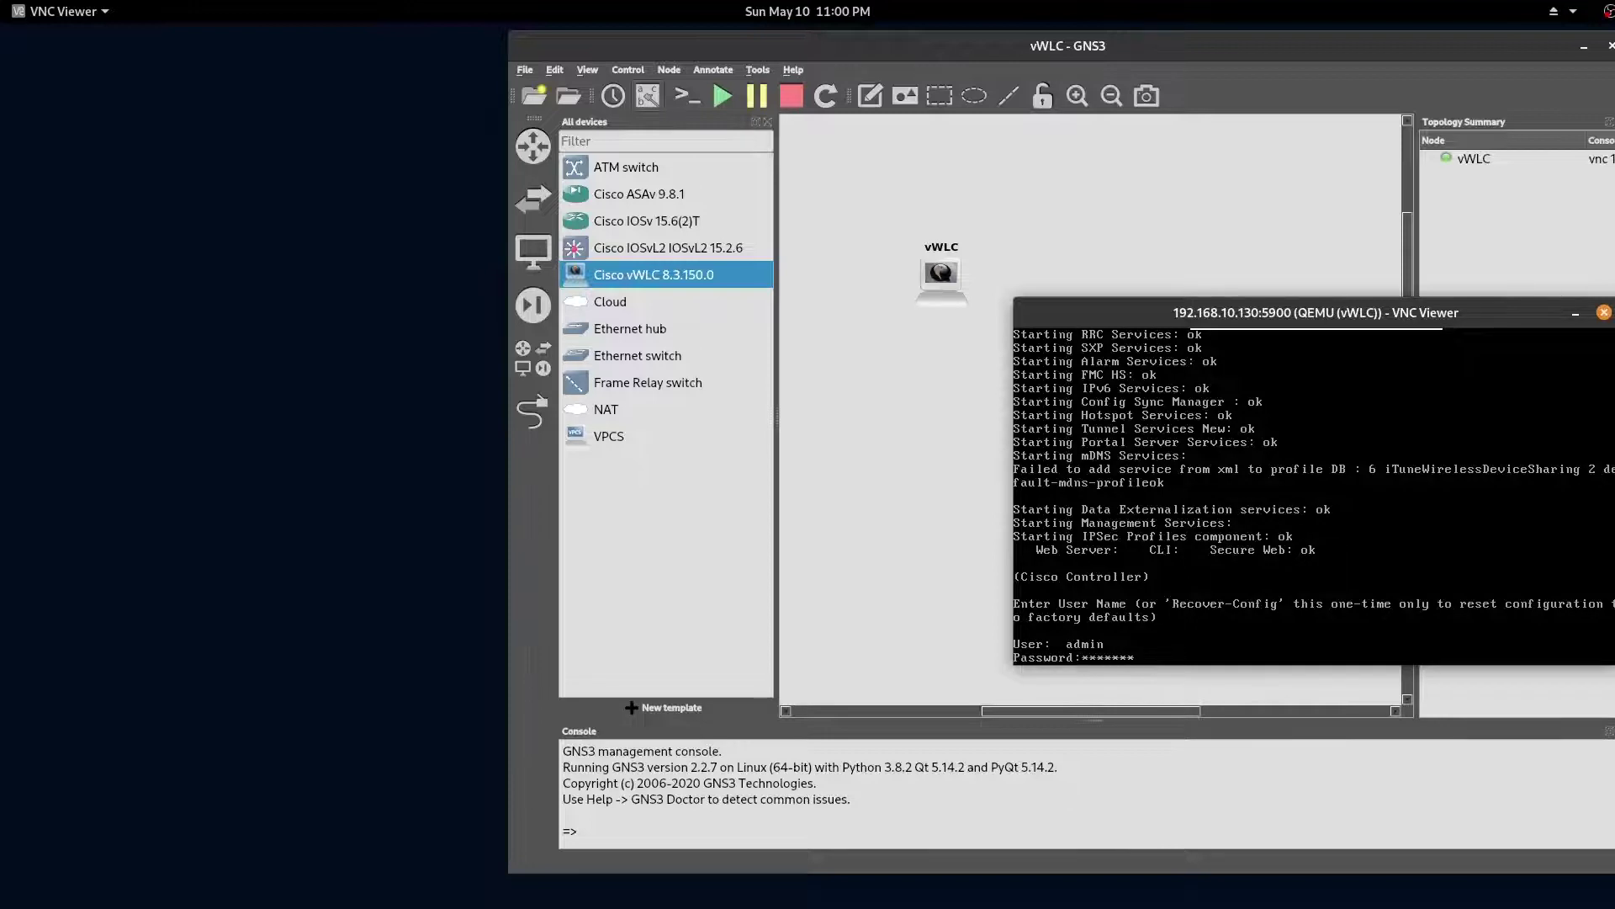
text(*)
key(Return)
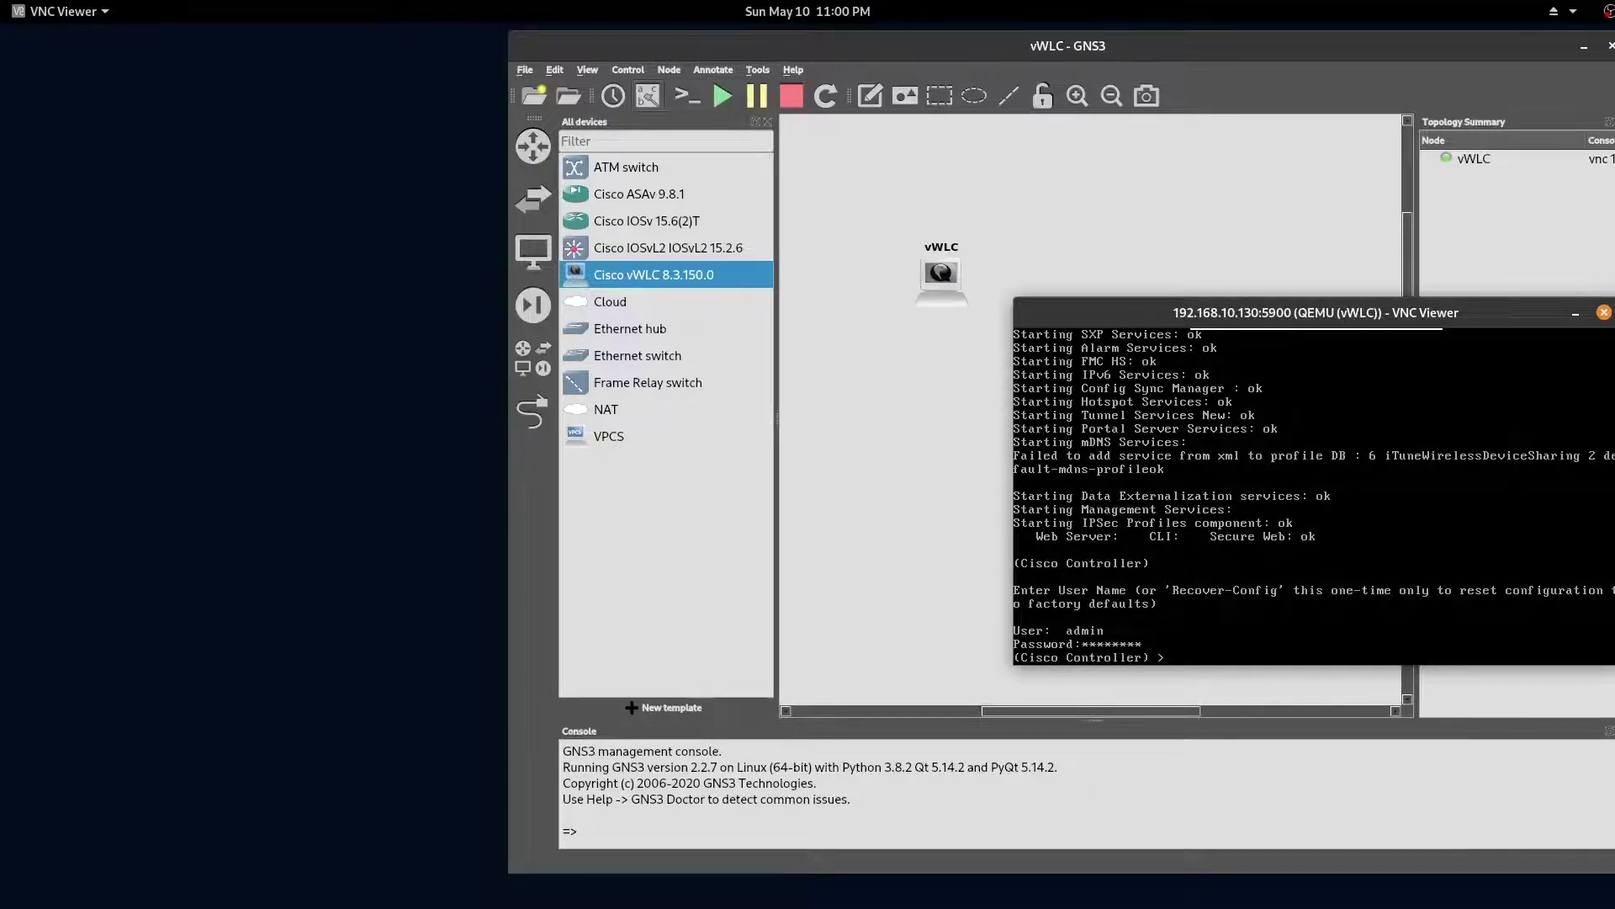
Step: Run 'show interface summary' to list management 192.168.10.10, service-port 192.168.100.100 and virtual 10.1.1.1
key(Return)
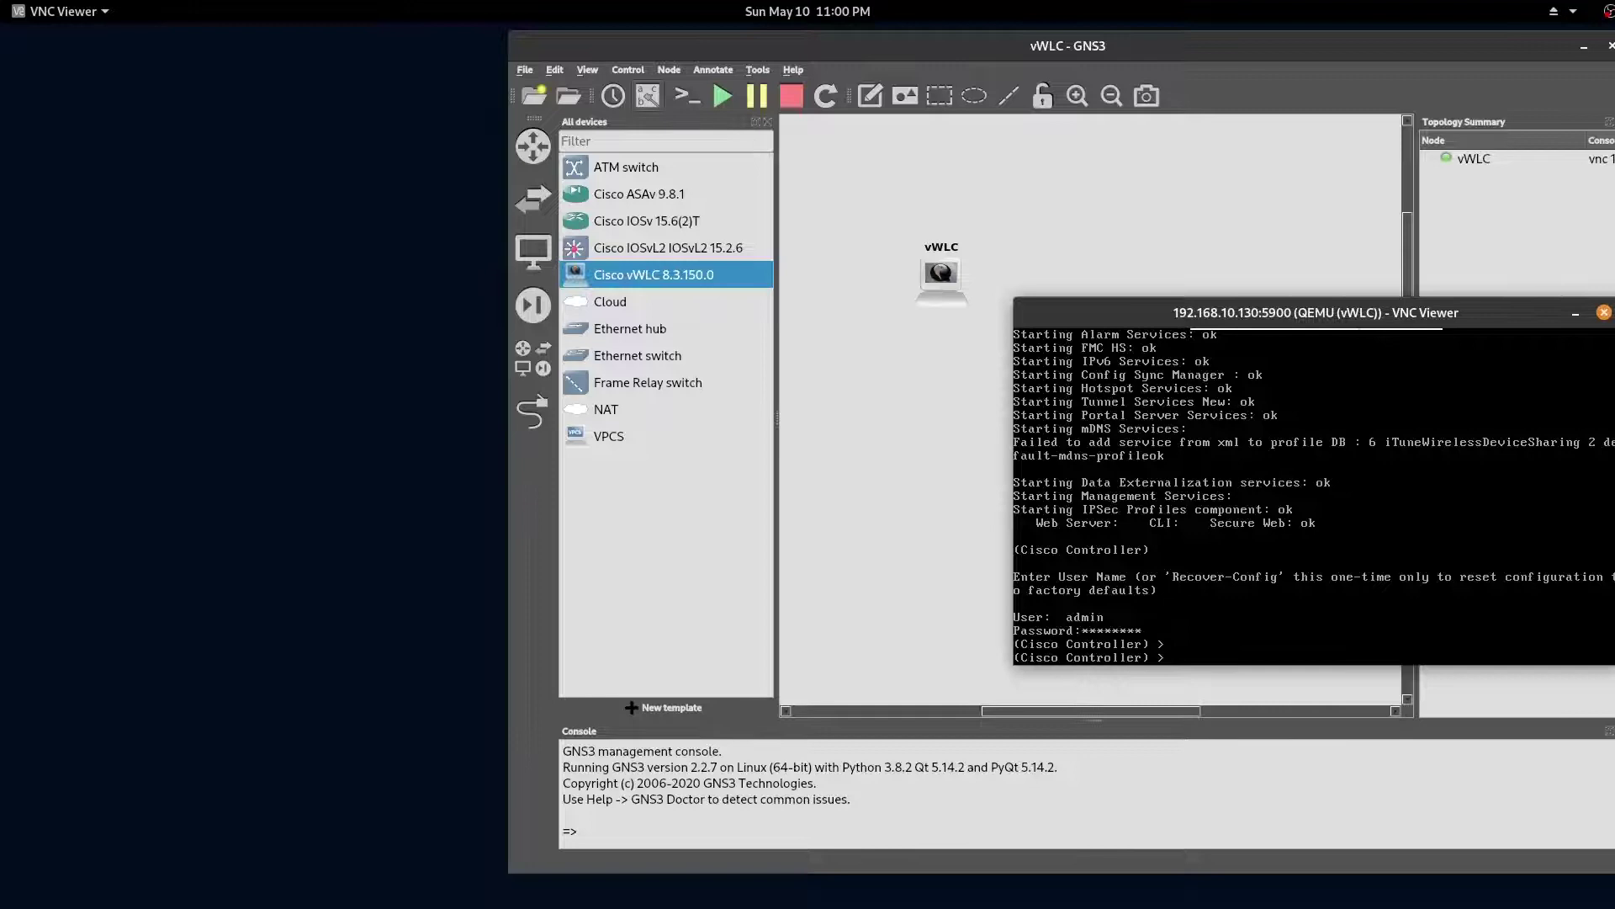
text(show interface summary)
key(Return)
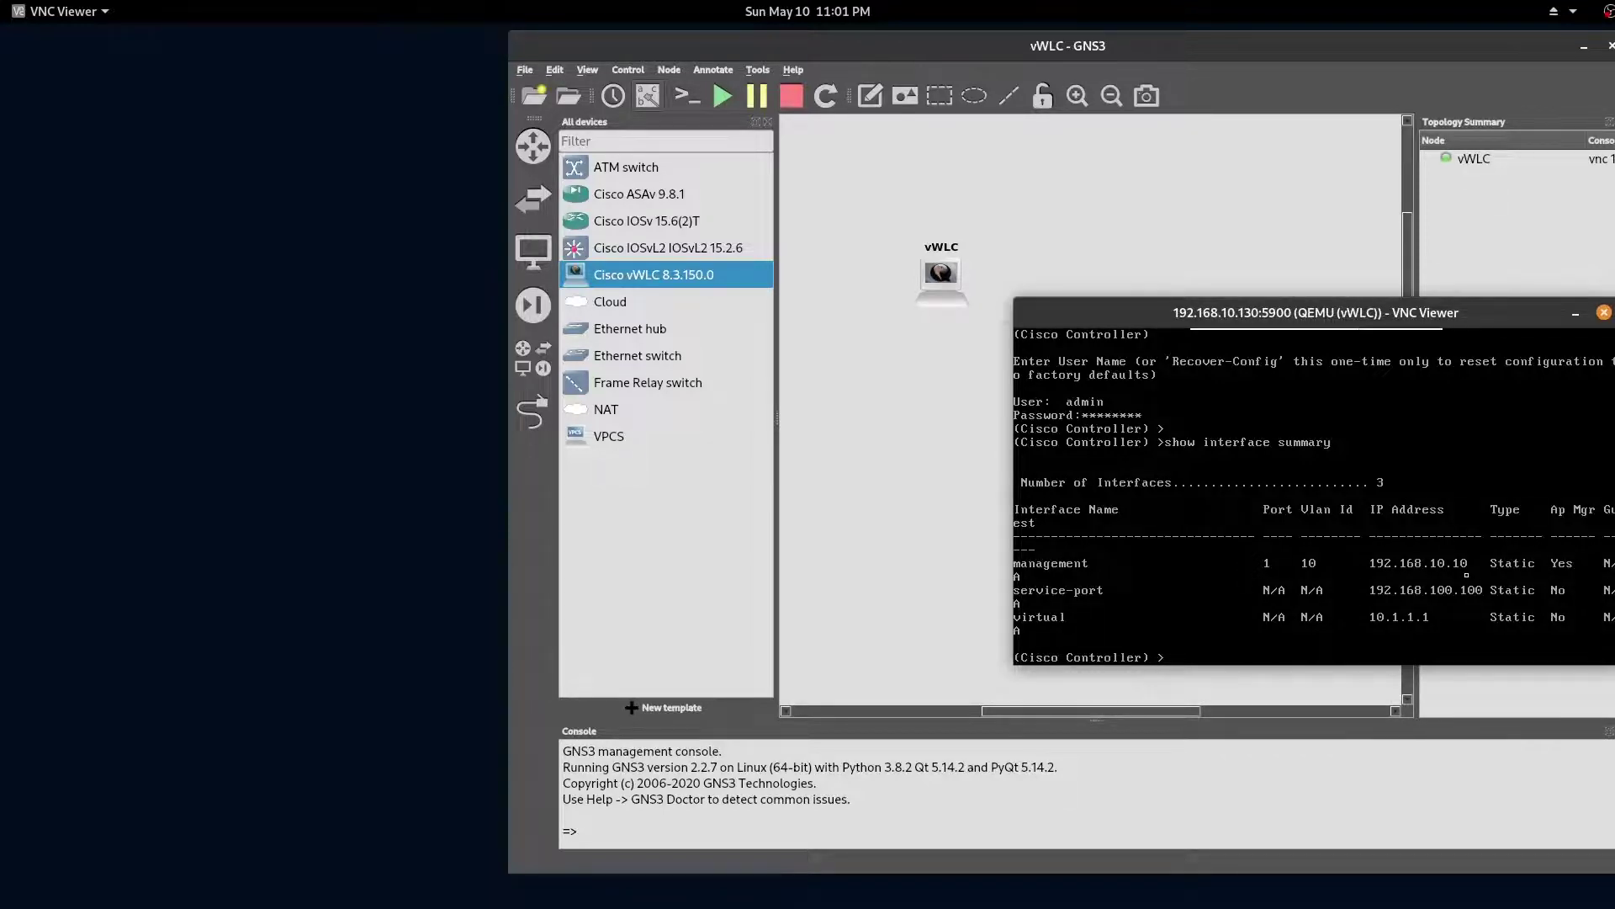
Step: Close the vWLC console and open the Host-PC-Net cloud's configuration
click(860, 453)
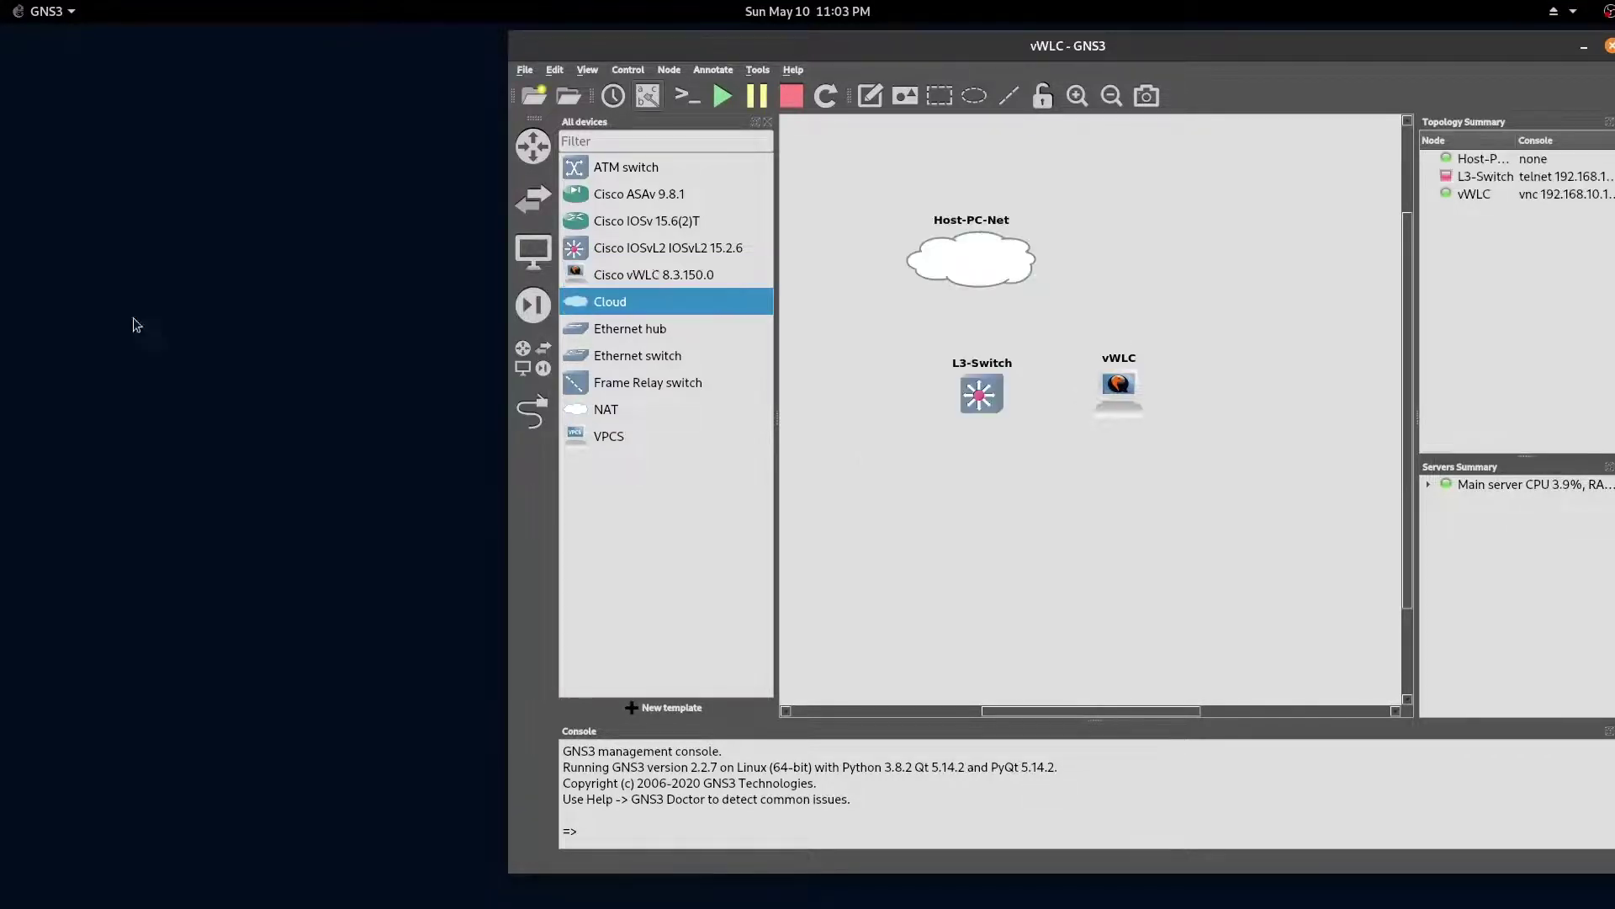
right_click(984, 253)
click(1014, 265)
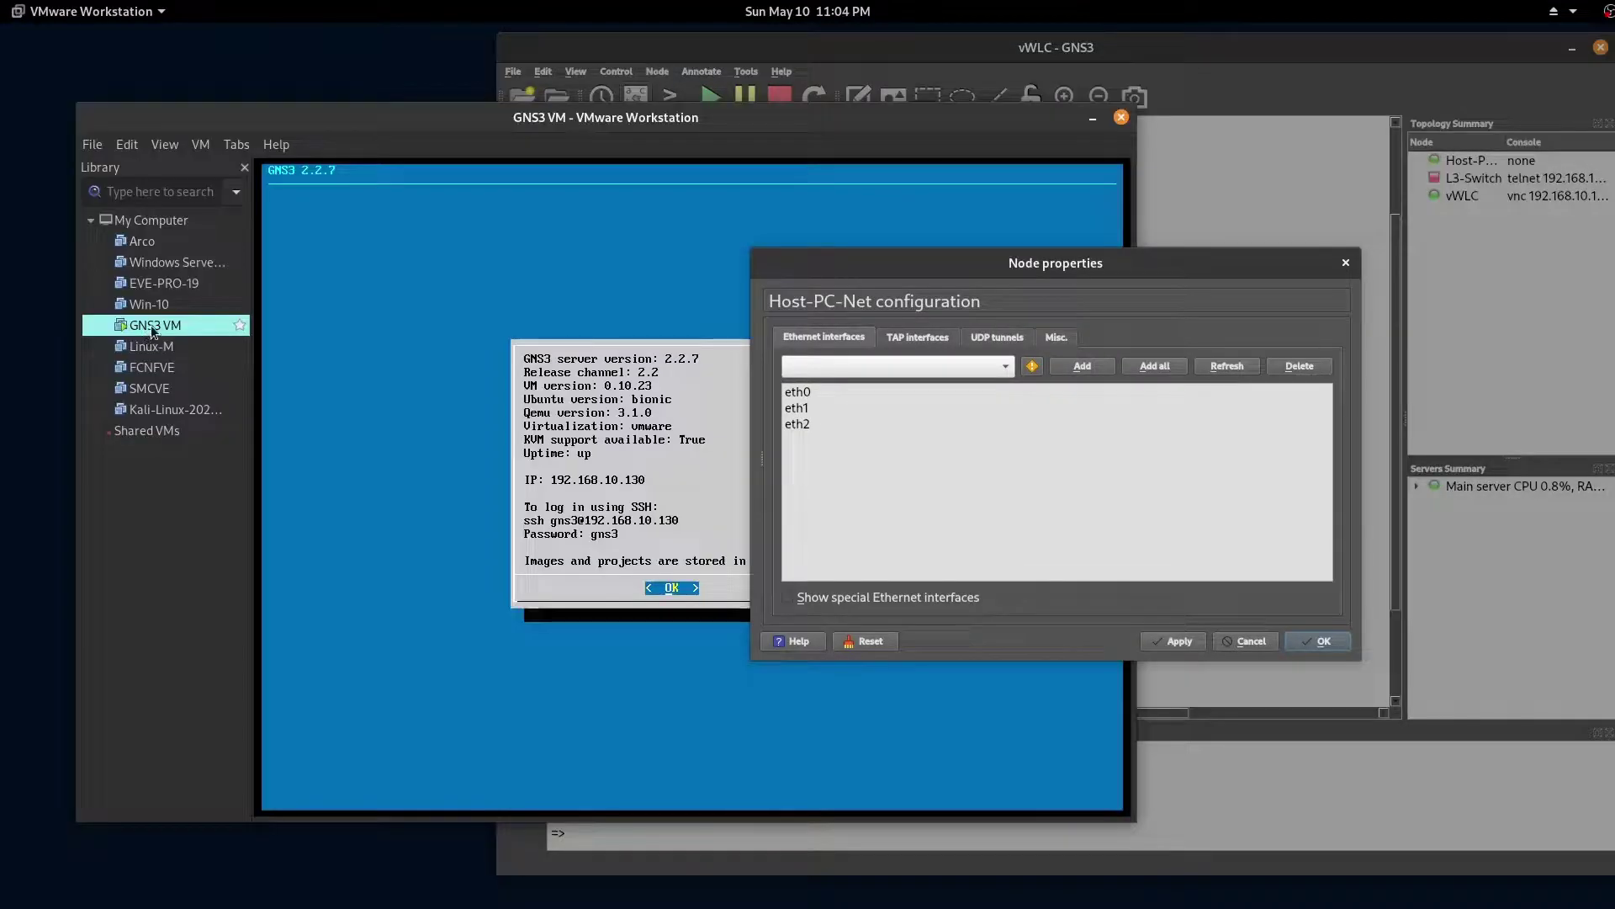
Step: Open the GNS3 VM's VMware settings to view its two NAT adapters and the vmnet3 adapter
right_click(150, 325)
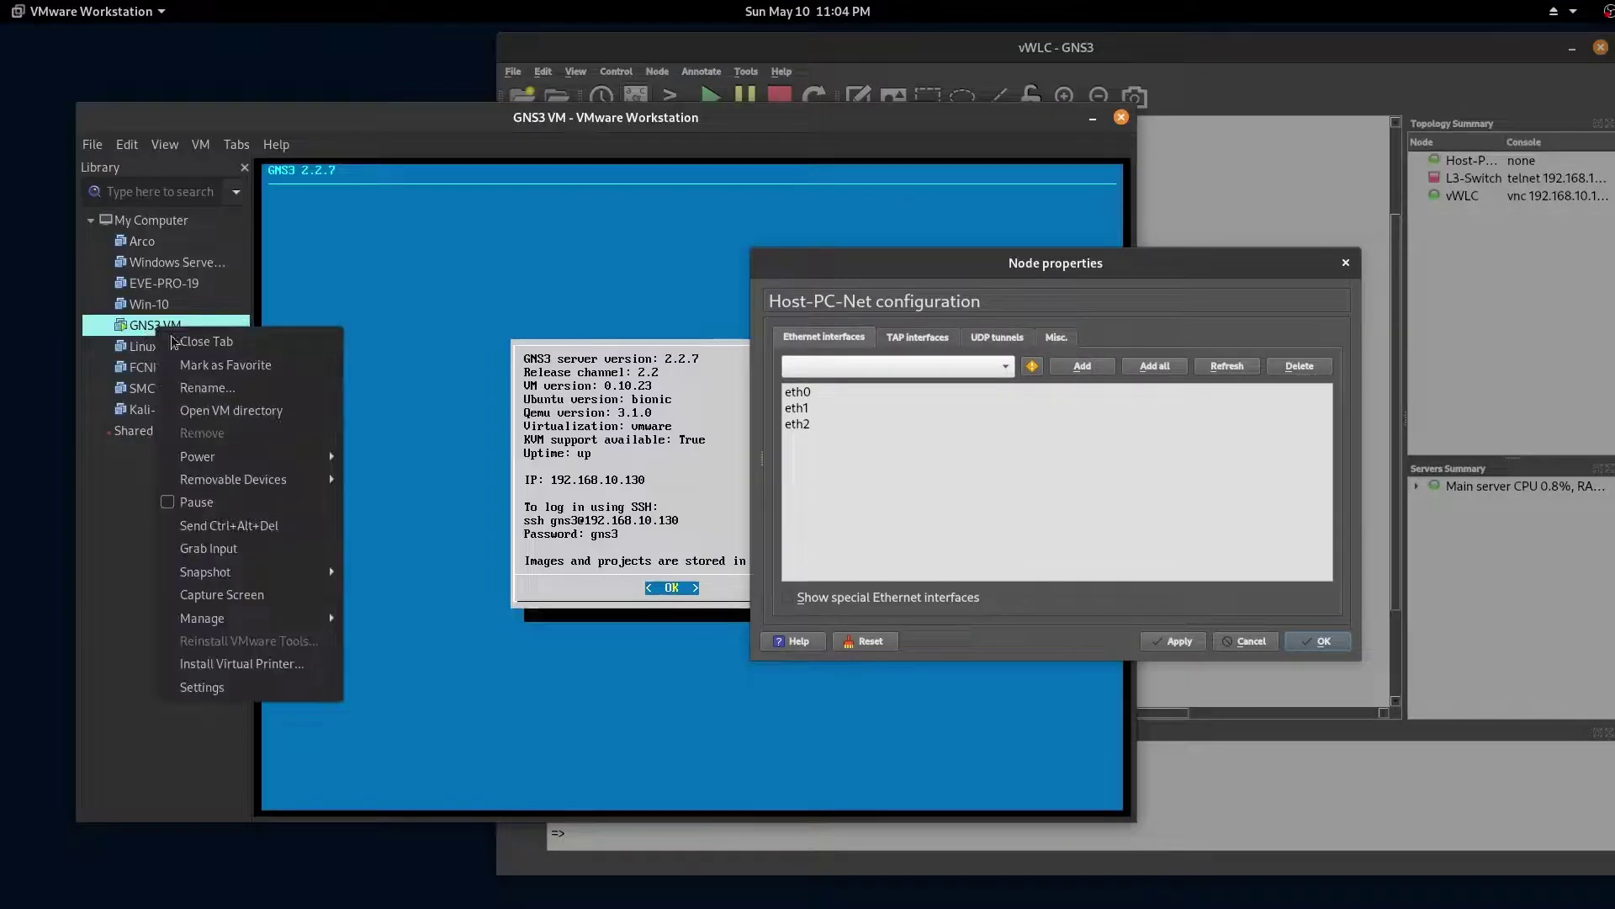
click(285, 688)
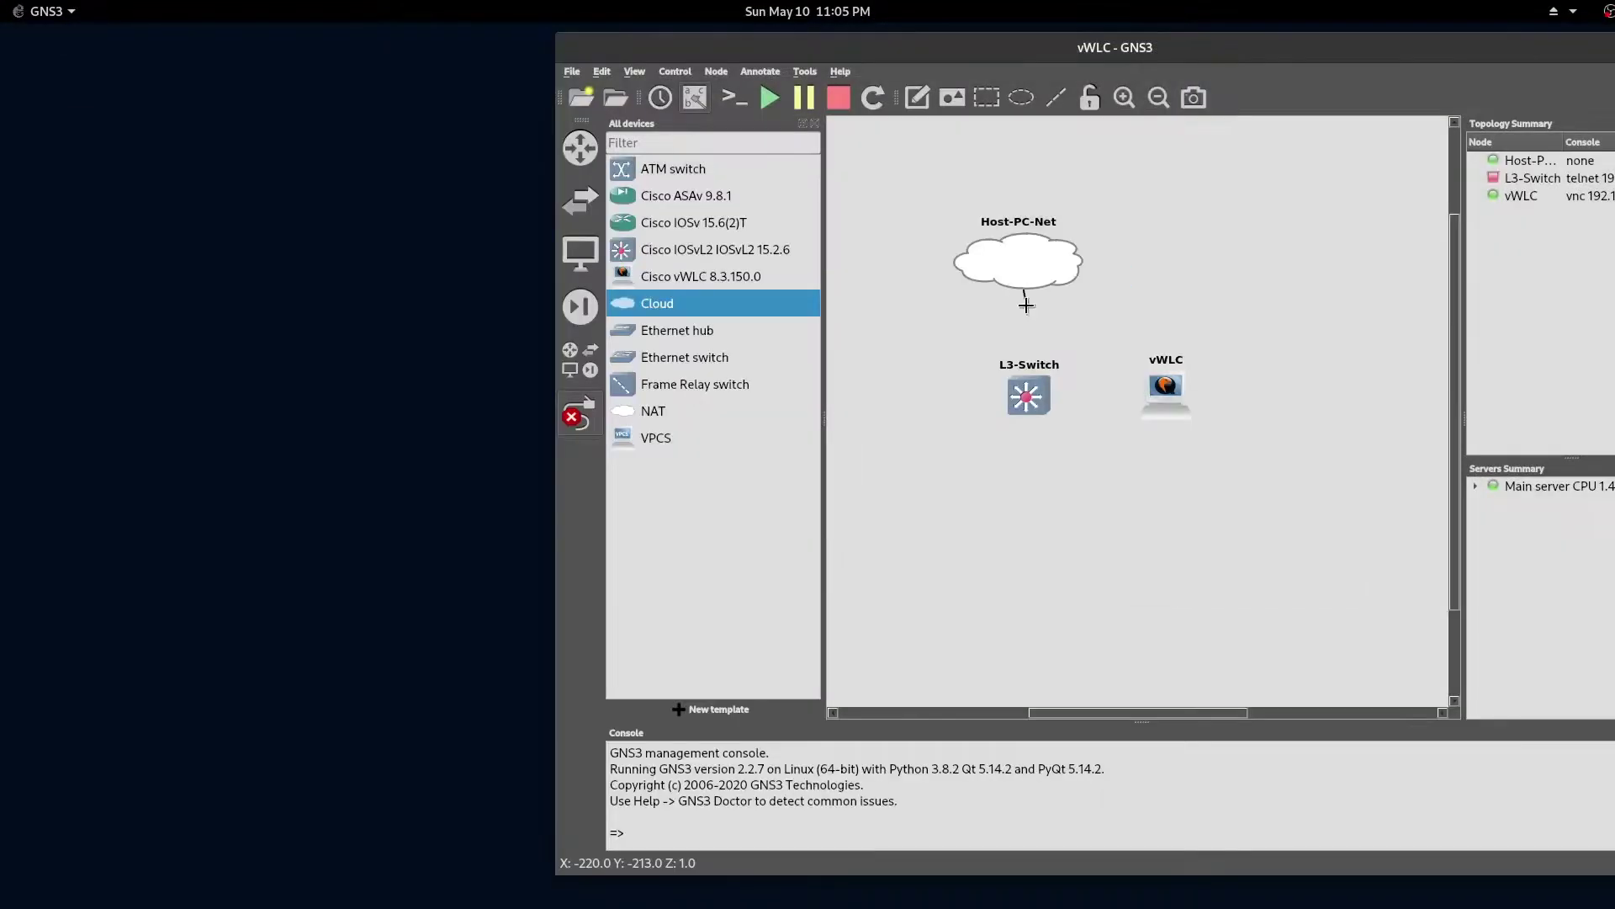
Step: Link the cloud's eth0 to L3-Switch Gi0/0 and tidy the port and vWLC labels
click(1026, 394)
click(1052, 402)
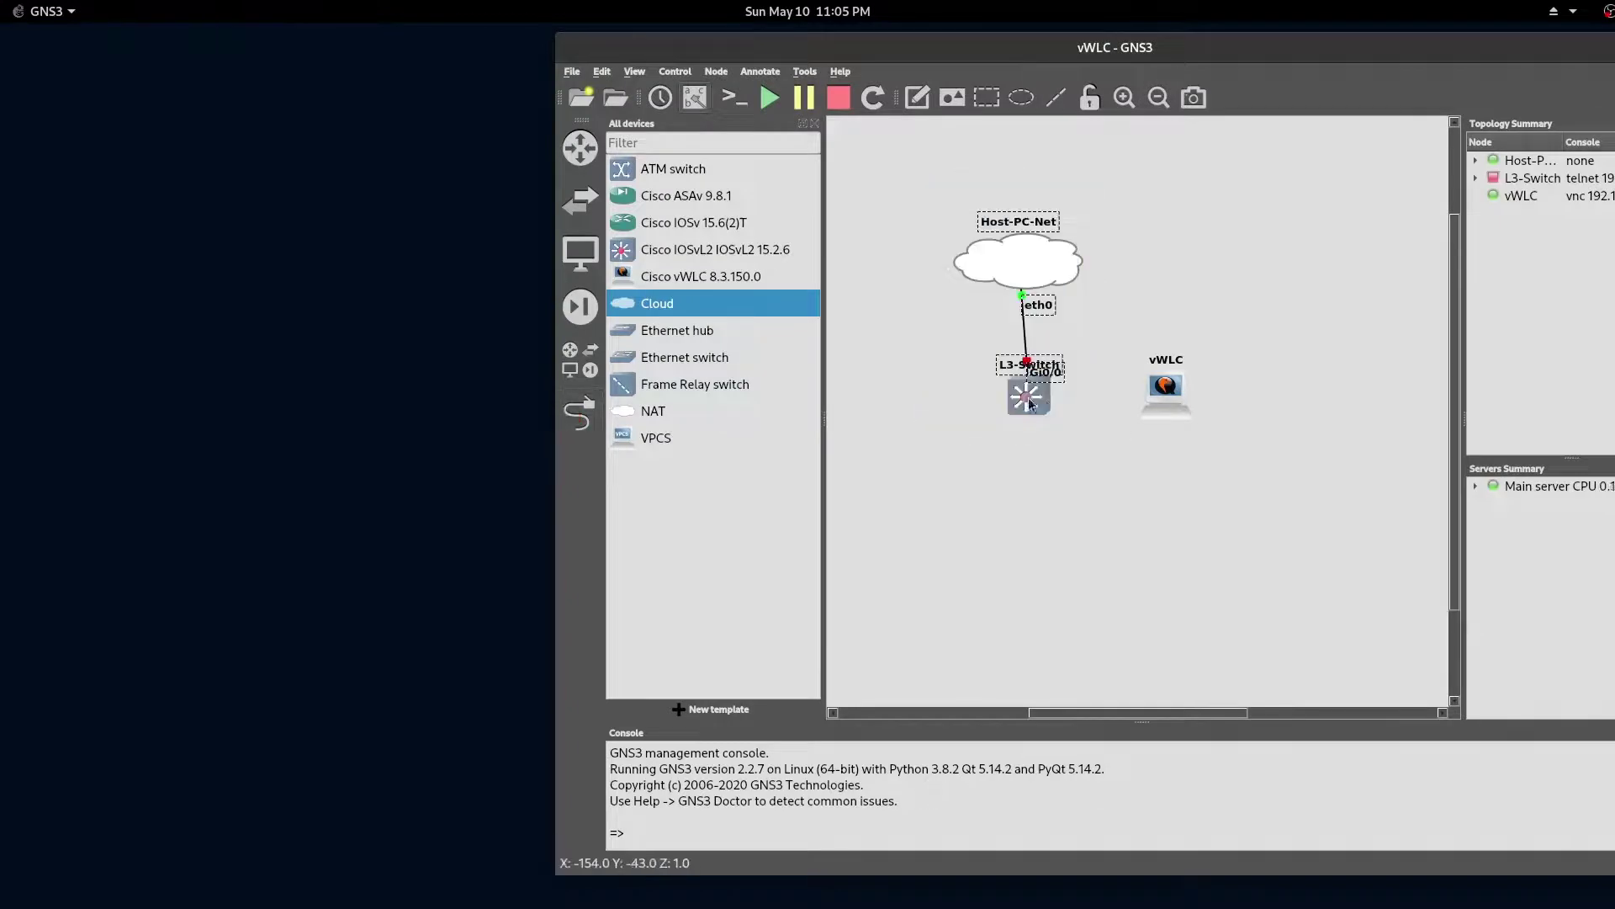
drag(1046, 371, 1020, 426)
drag(1173, 362, 1177, 438)
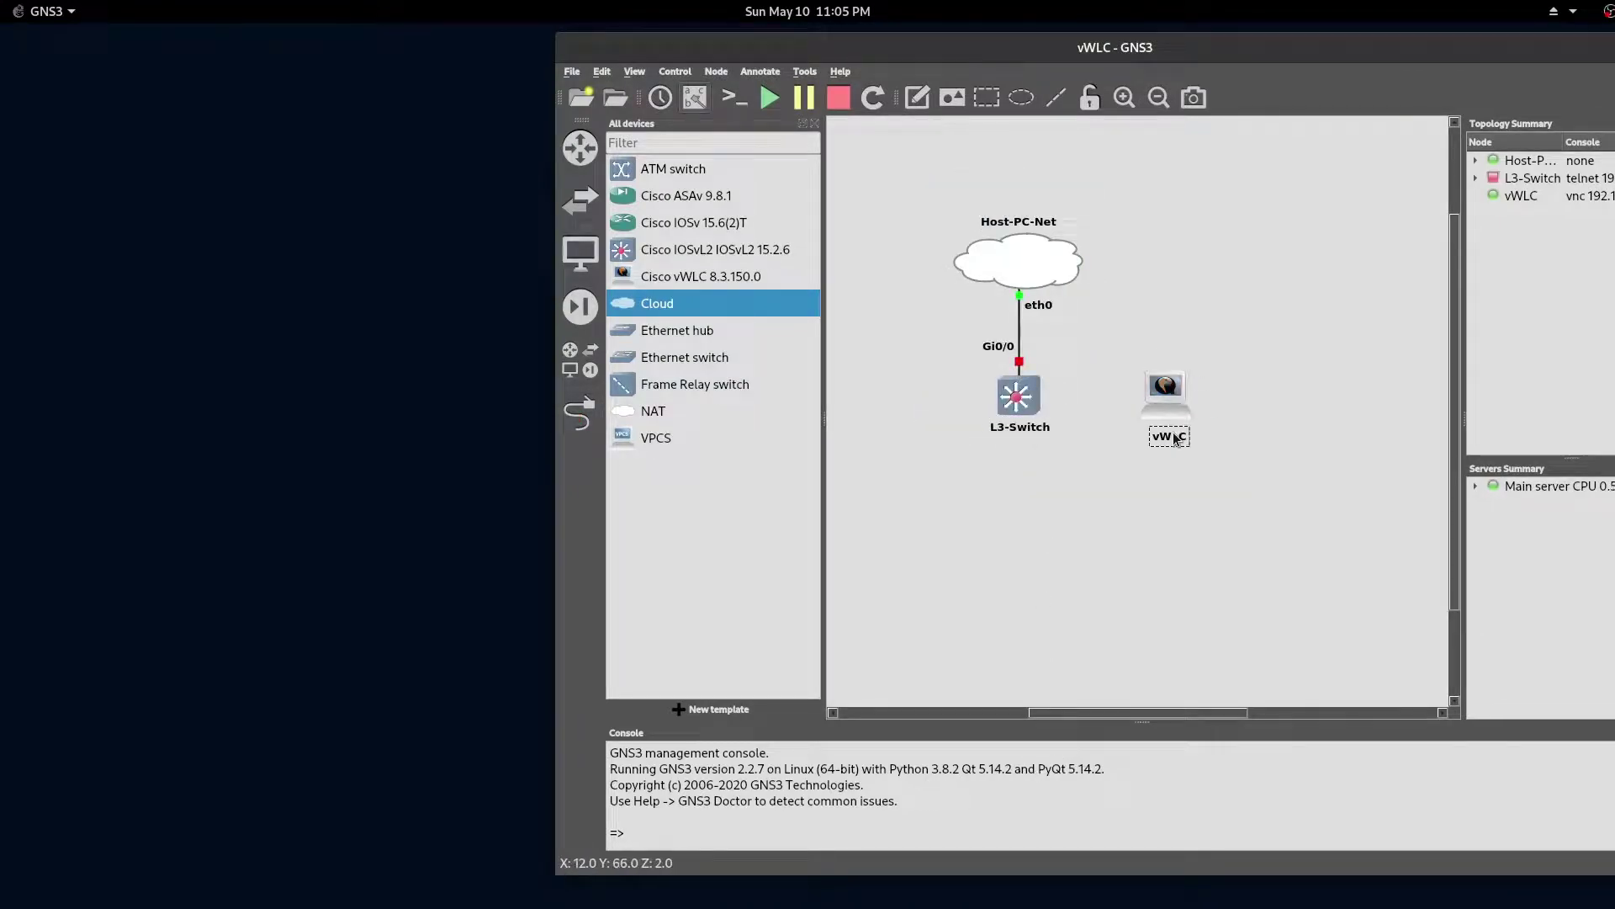
scroll(1215, 400, up, 3)
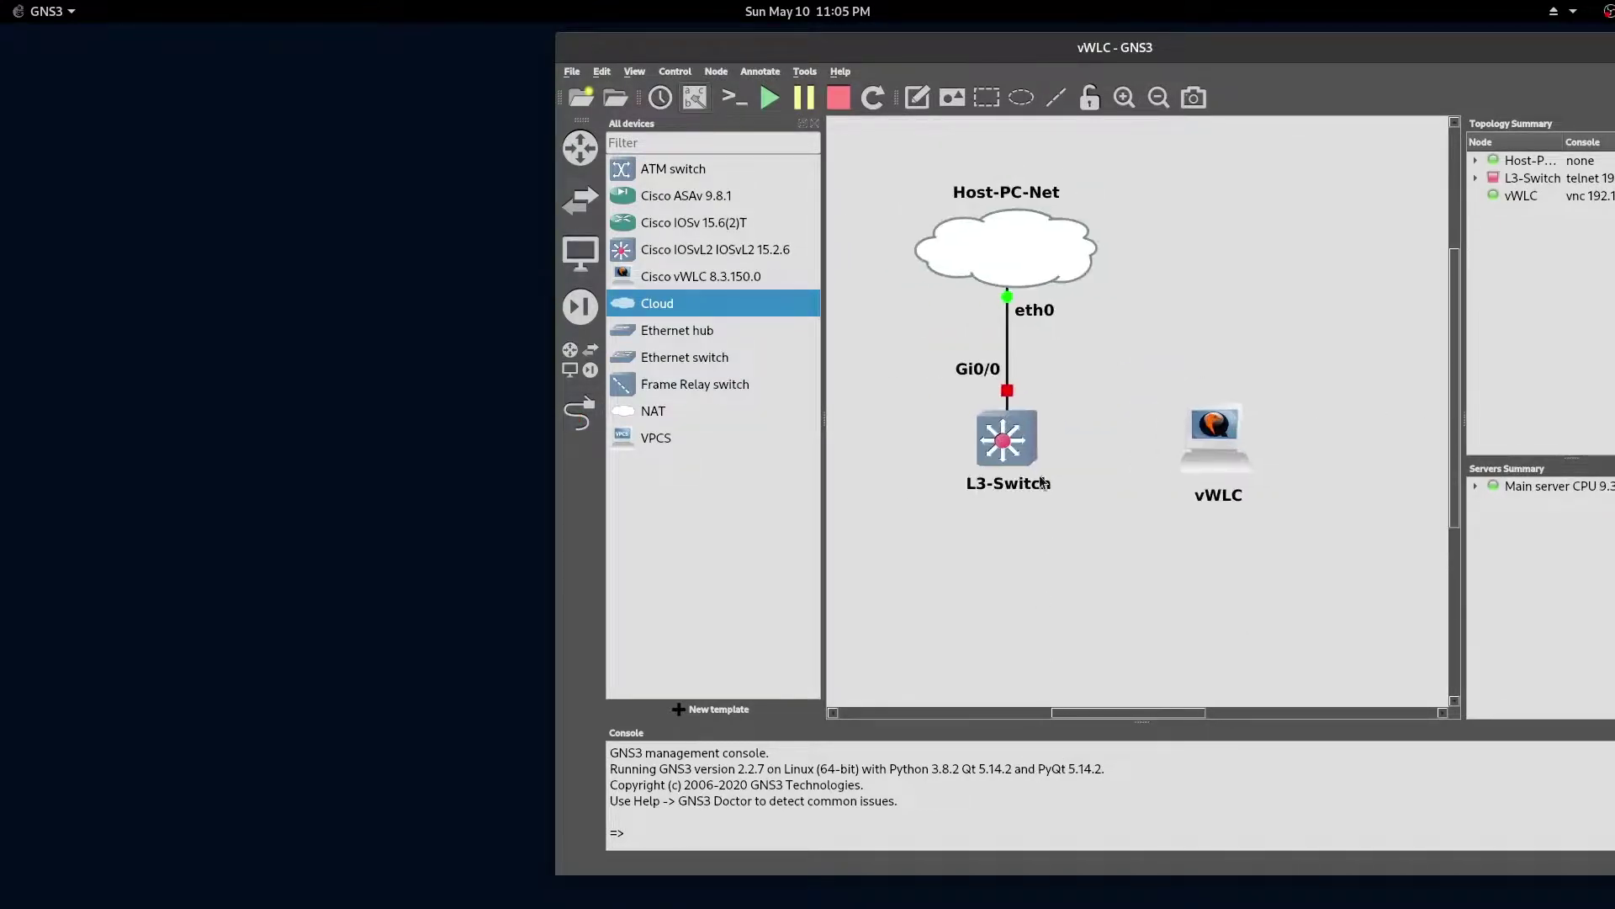
drag(889, 608, 1175, 595)
Step: Start a link from L3-Switch Gi0/1 toward the vWLC
click(580, 414)
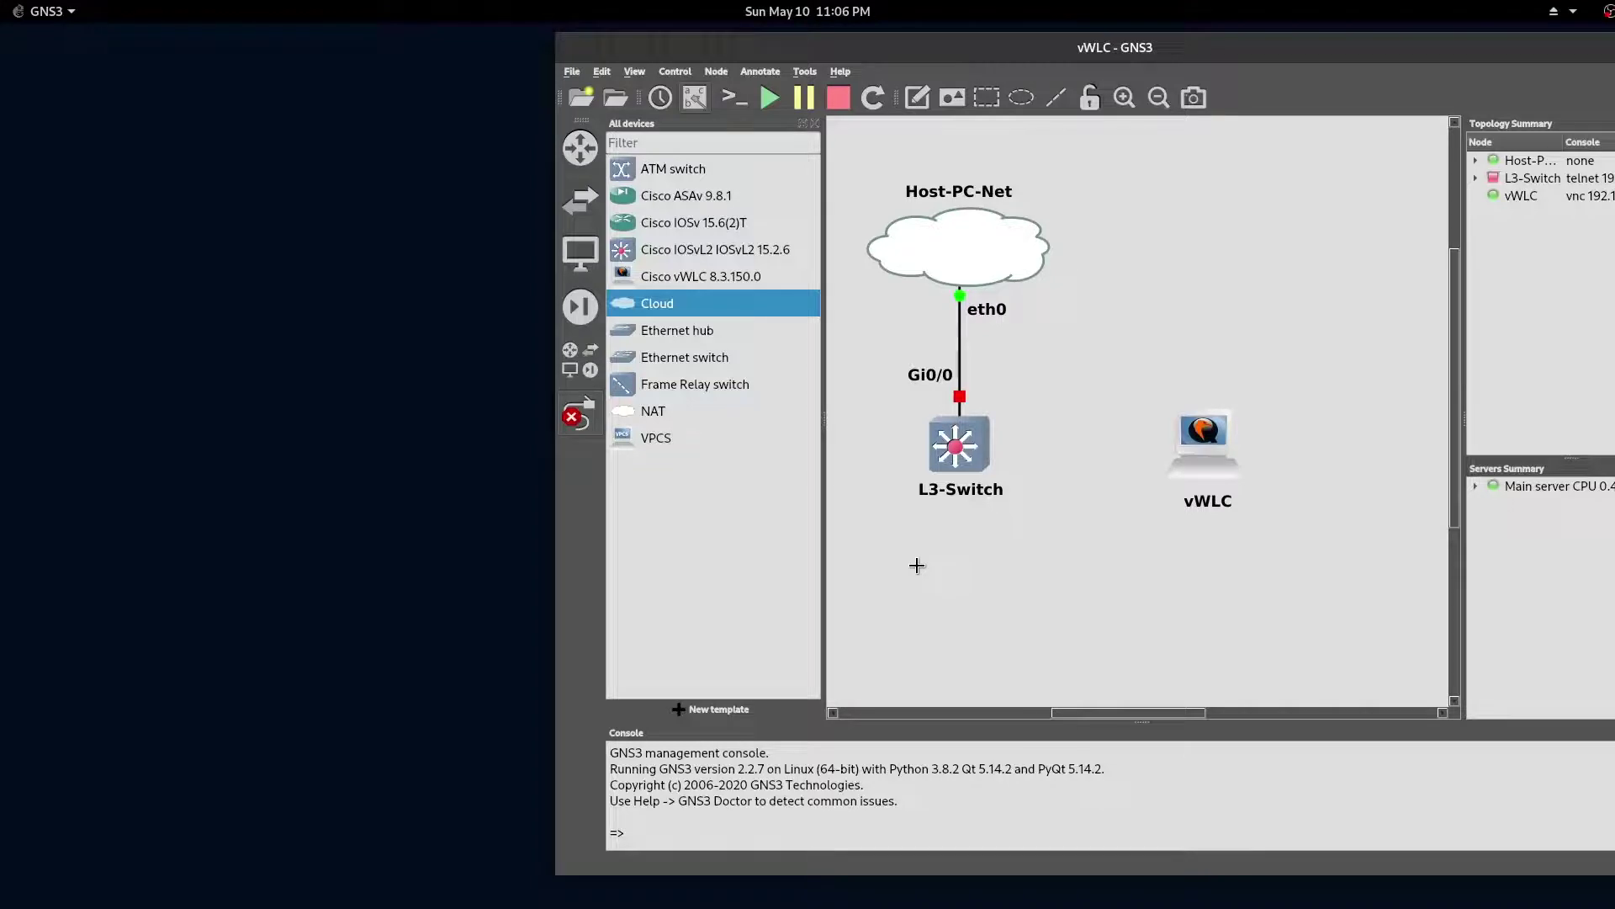
click(957, 447)
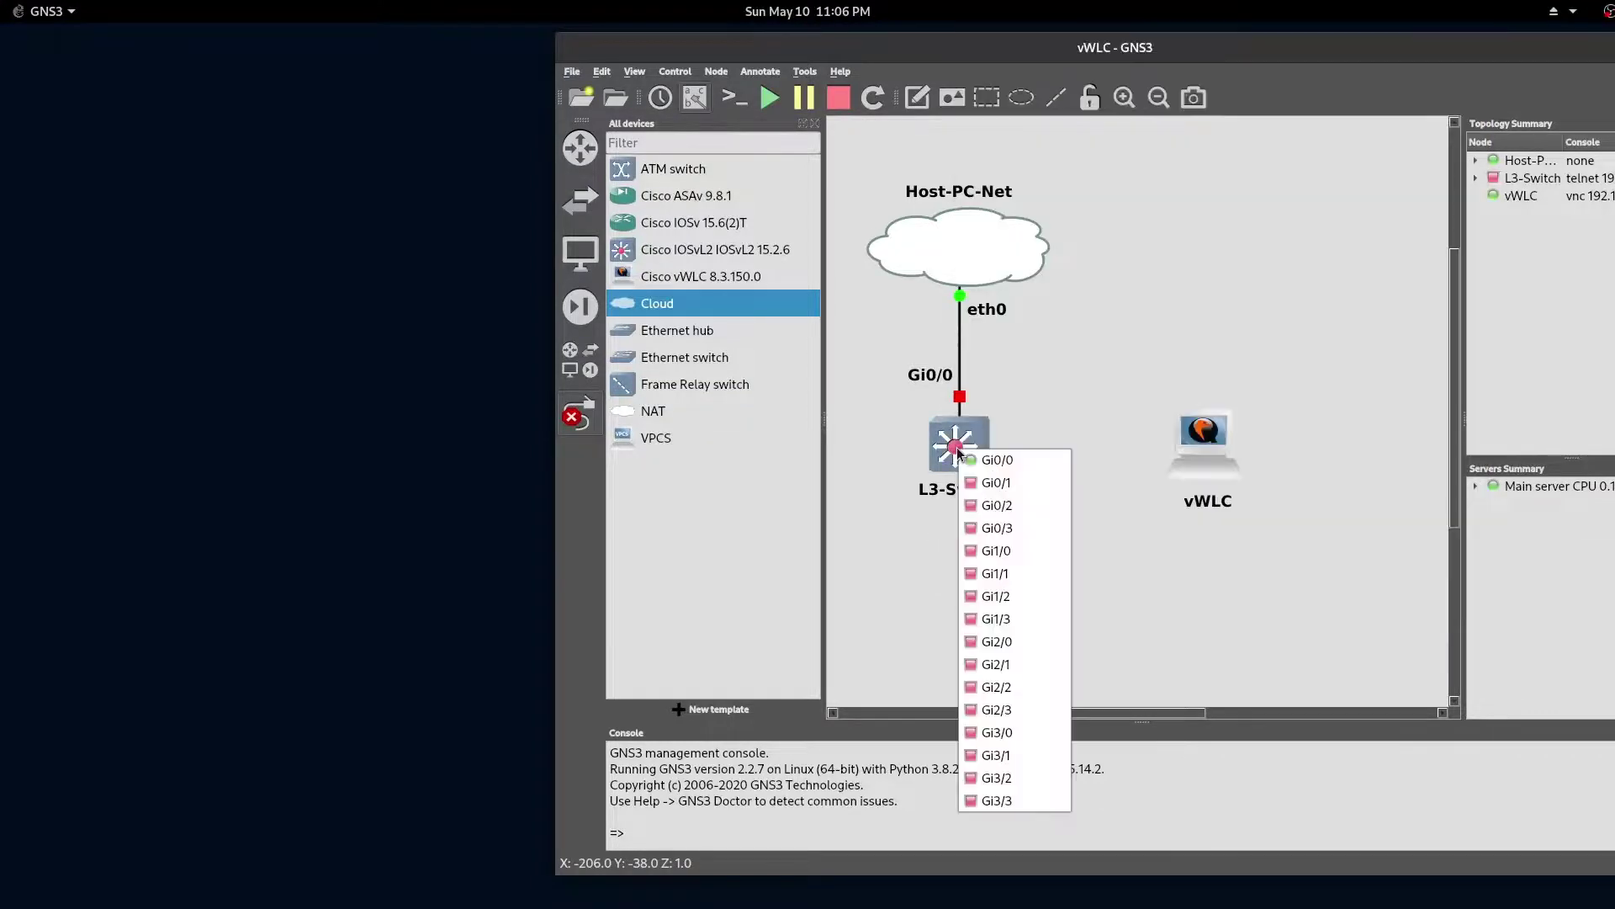
click(1033, 479)
click(1194, 441)
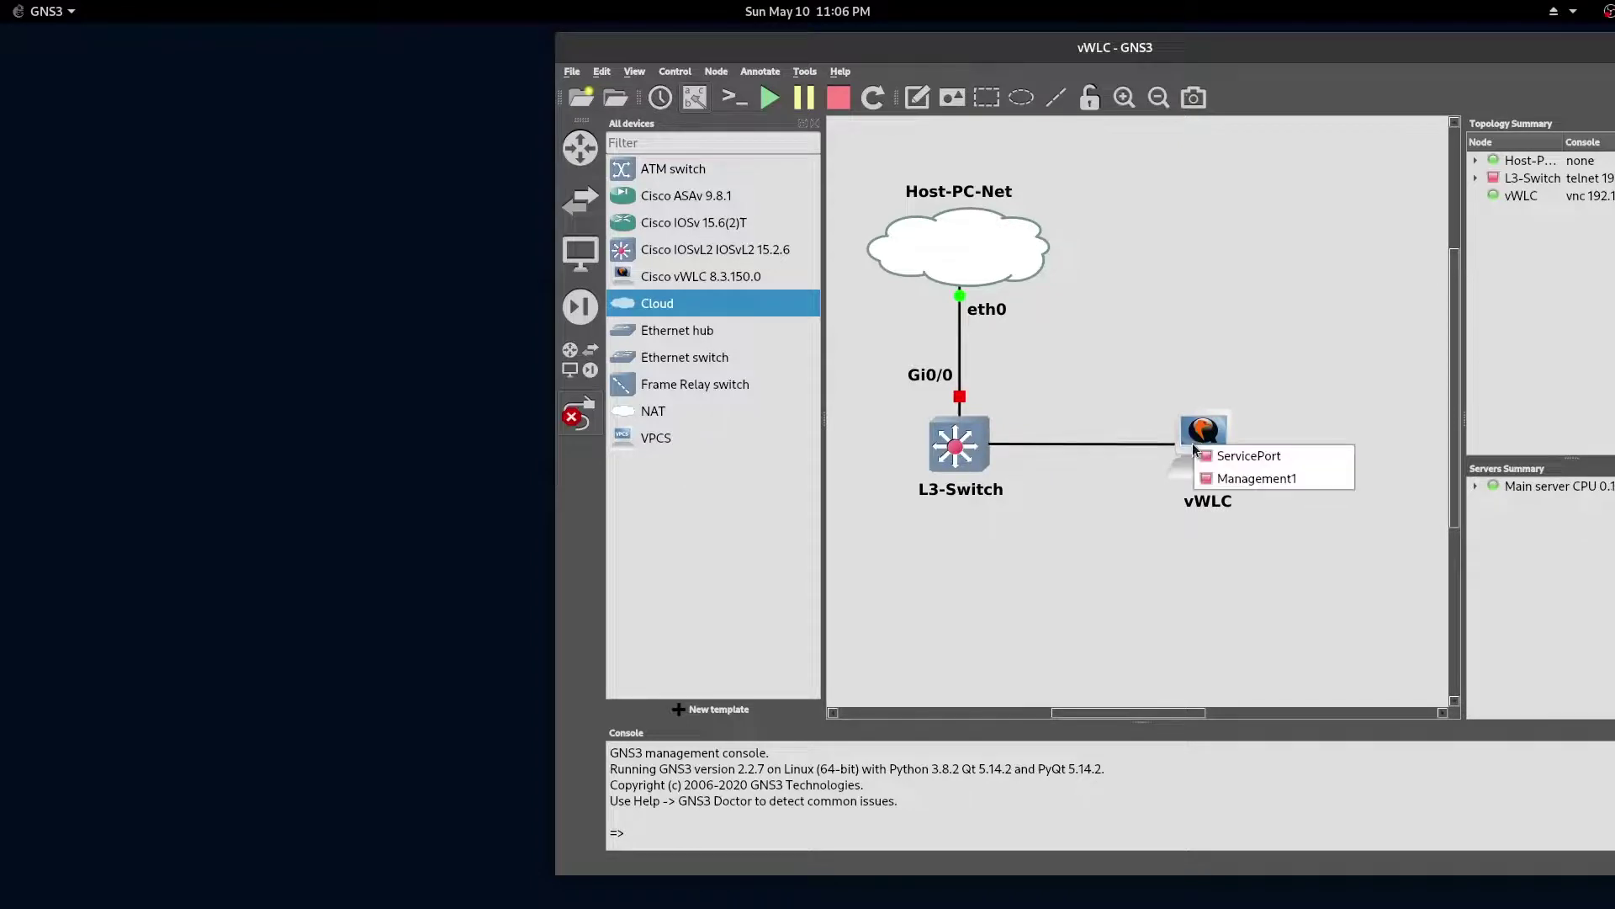
Step: Finish the link on the vWLC's Management1 interface
click(1317, 478)
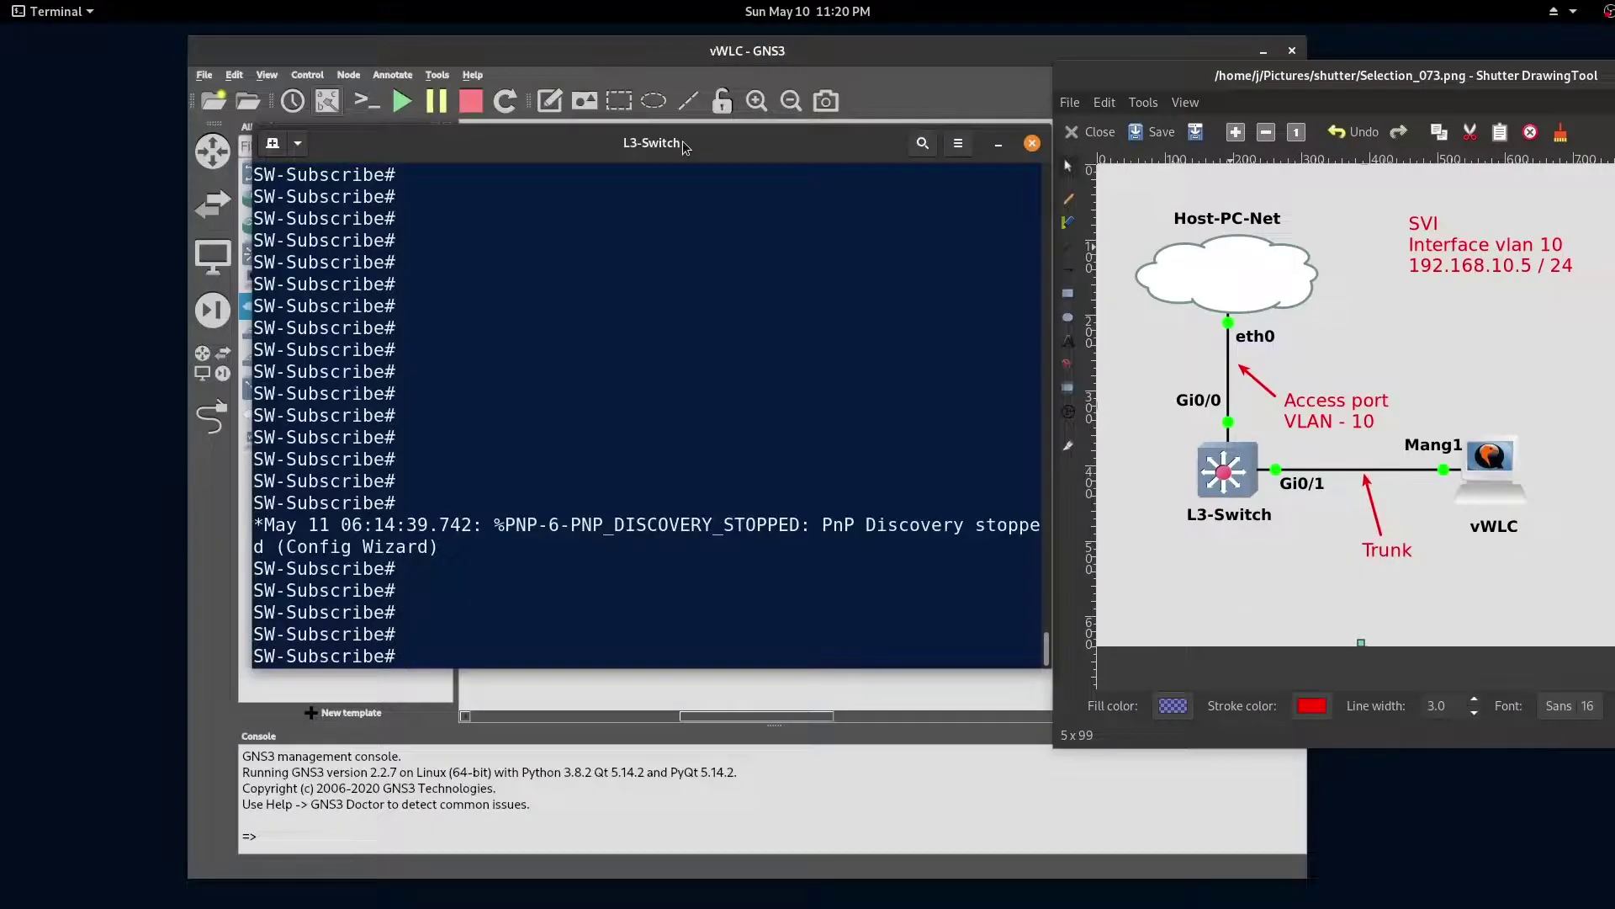
Step: Enter configuration mode and make Gi0/0 a layer-2 switchport in access mode
text(config t)
key(Return)
key(Return)
text(int gi0/0)
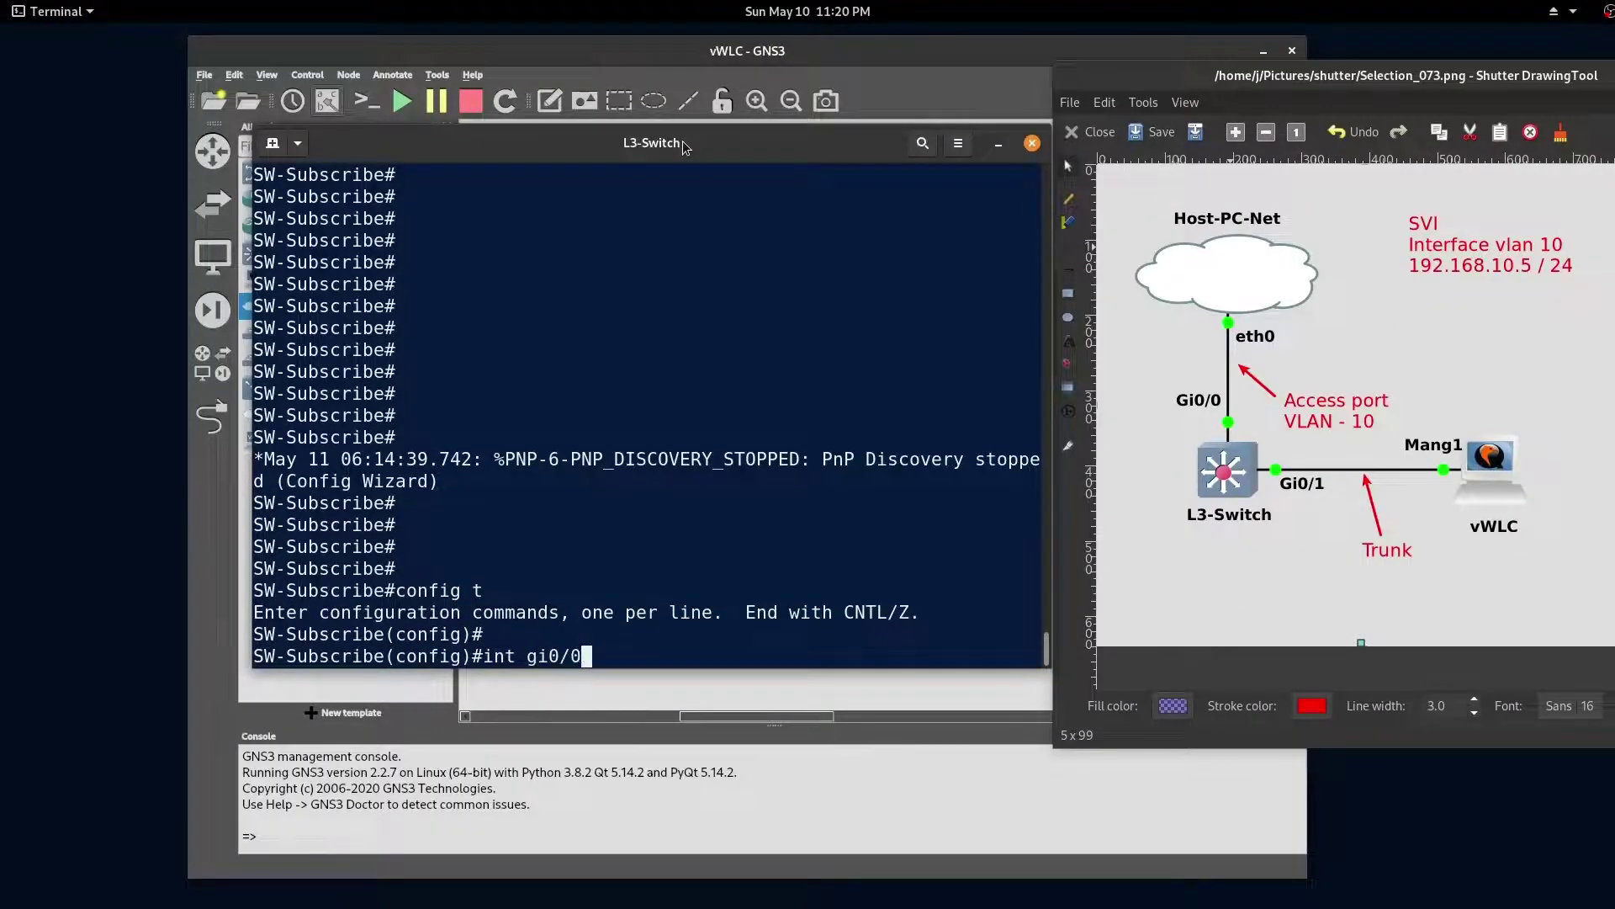
key(Return)
text(swi)
key(Return)
text(swi	mod	acc)
key(Return)
text(switch)
Step: Put Gi0/0 in access VLAN 10, enable it and exit
key(Return)
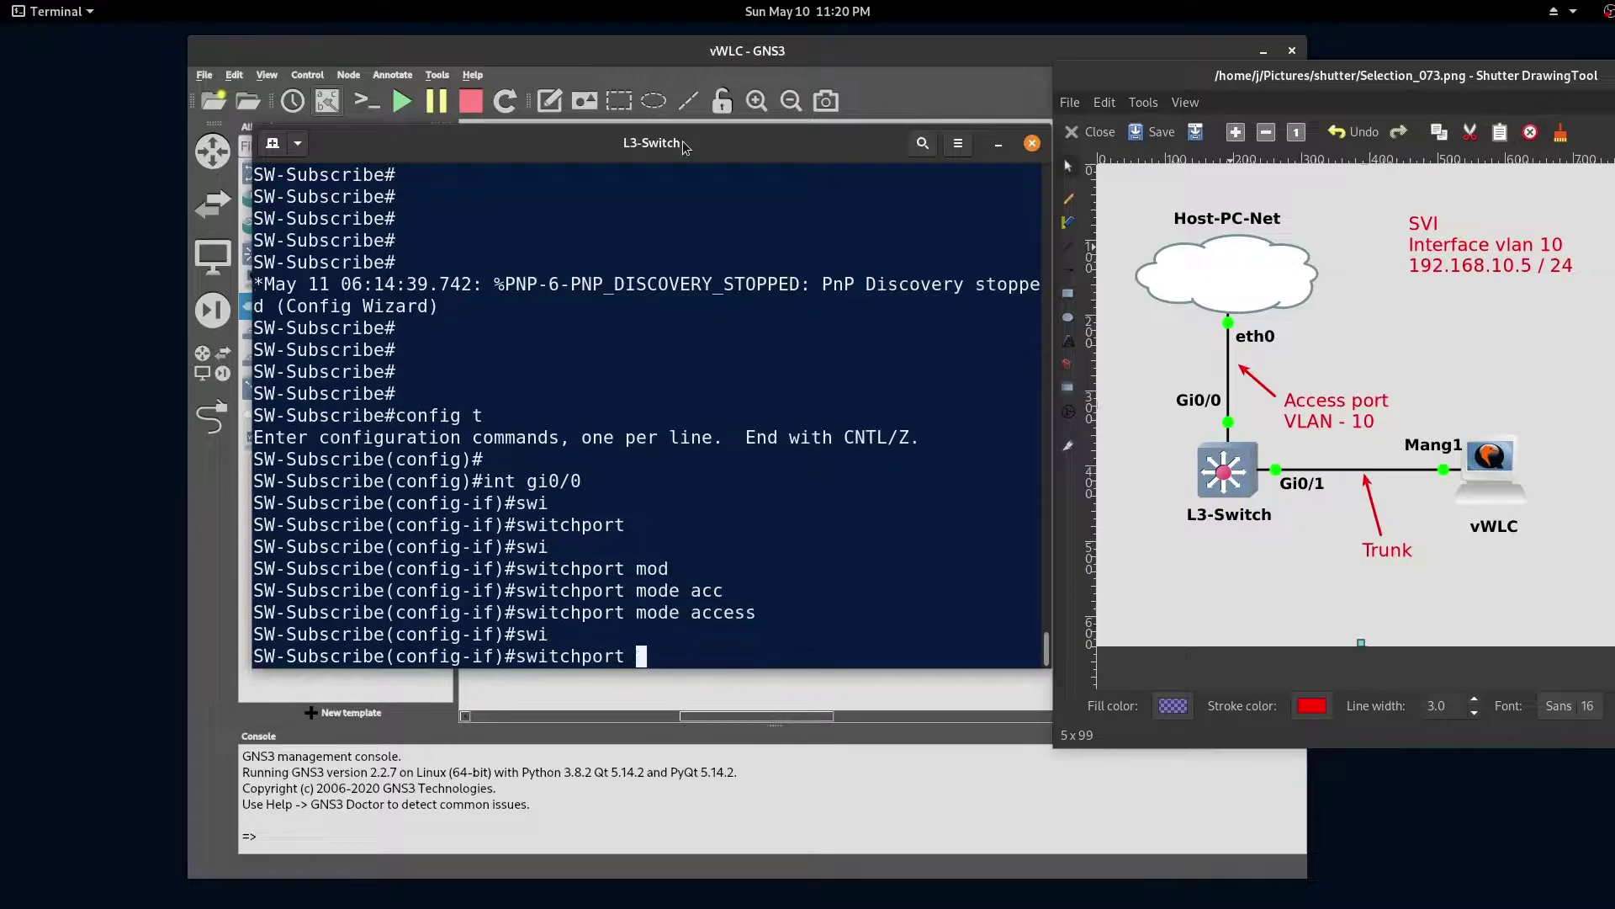
text(swi	acc	vl	10)
key(Return)
key(Return)
key(Return)
text(no shut)
Step: Create VLAN 10 named Wireless-Management
key(Return)
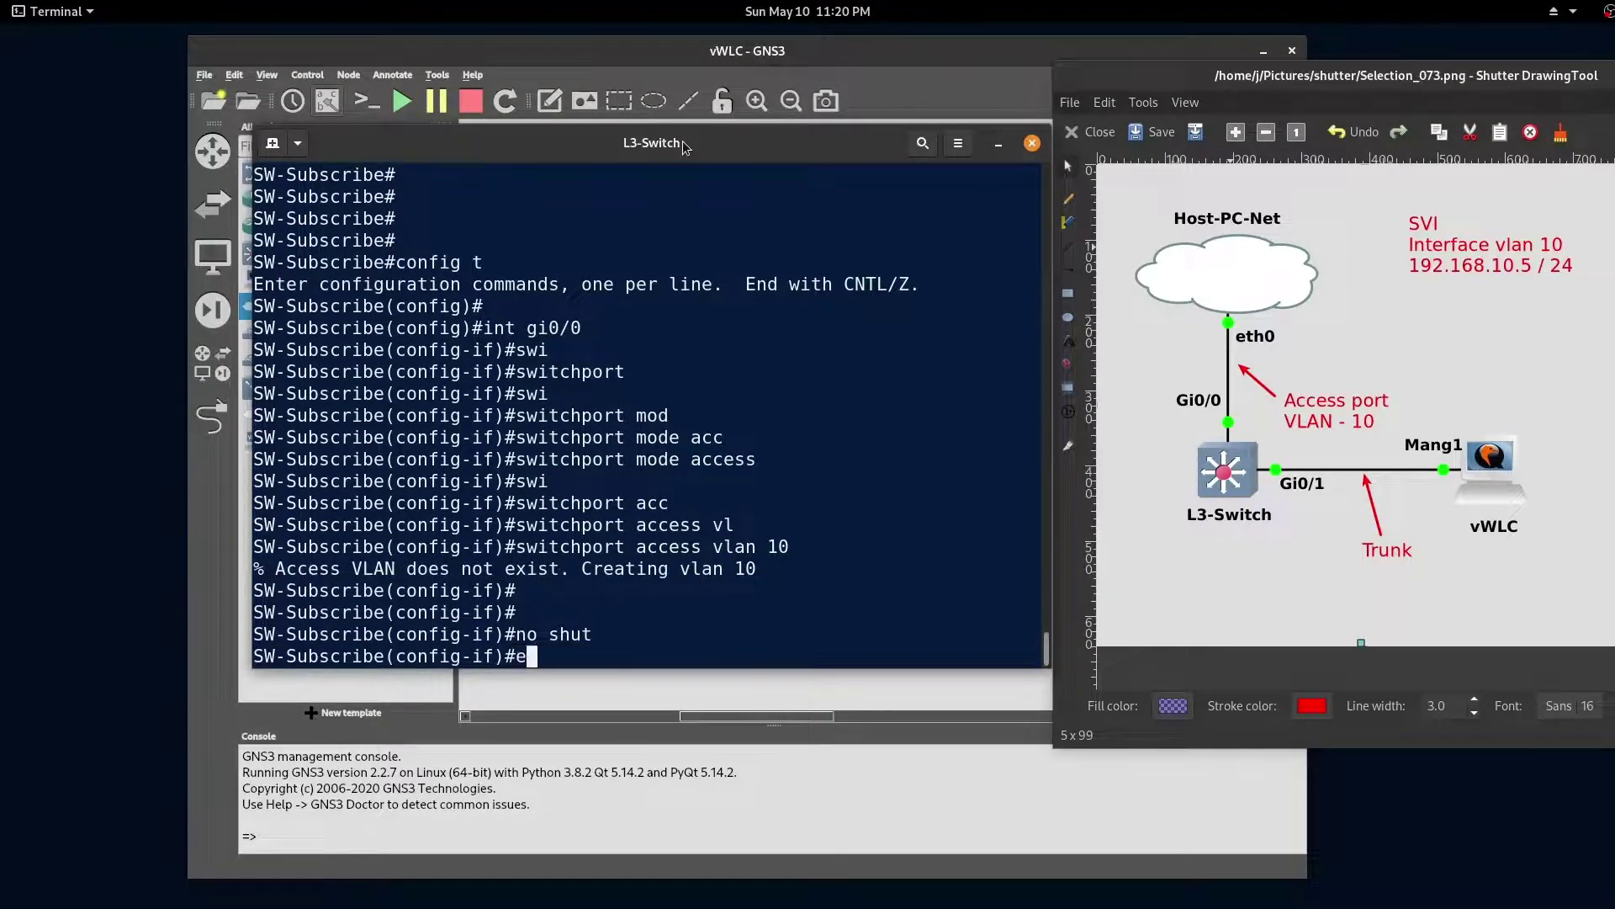
text(exi)
key(Return)
key(Return)
text(vlan 10)
key(Return)
text(name	Wireless-Management)
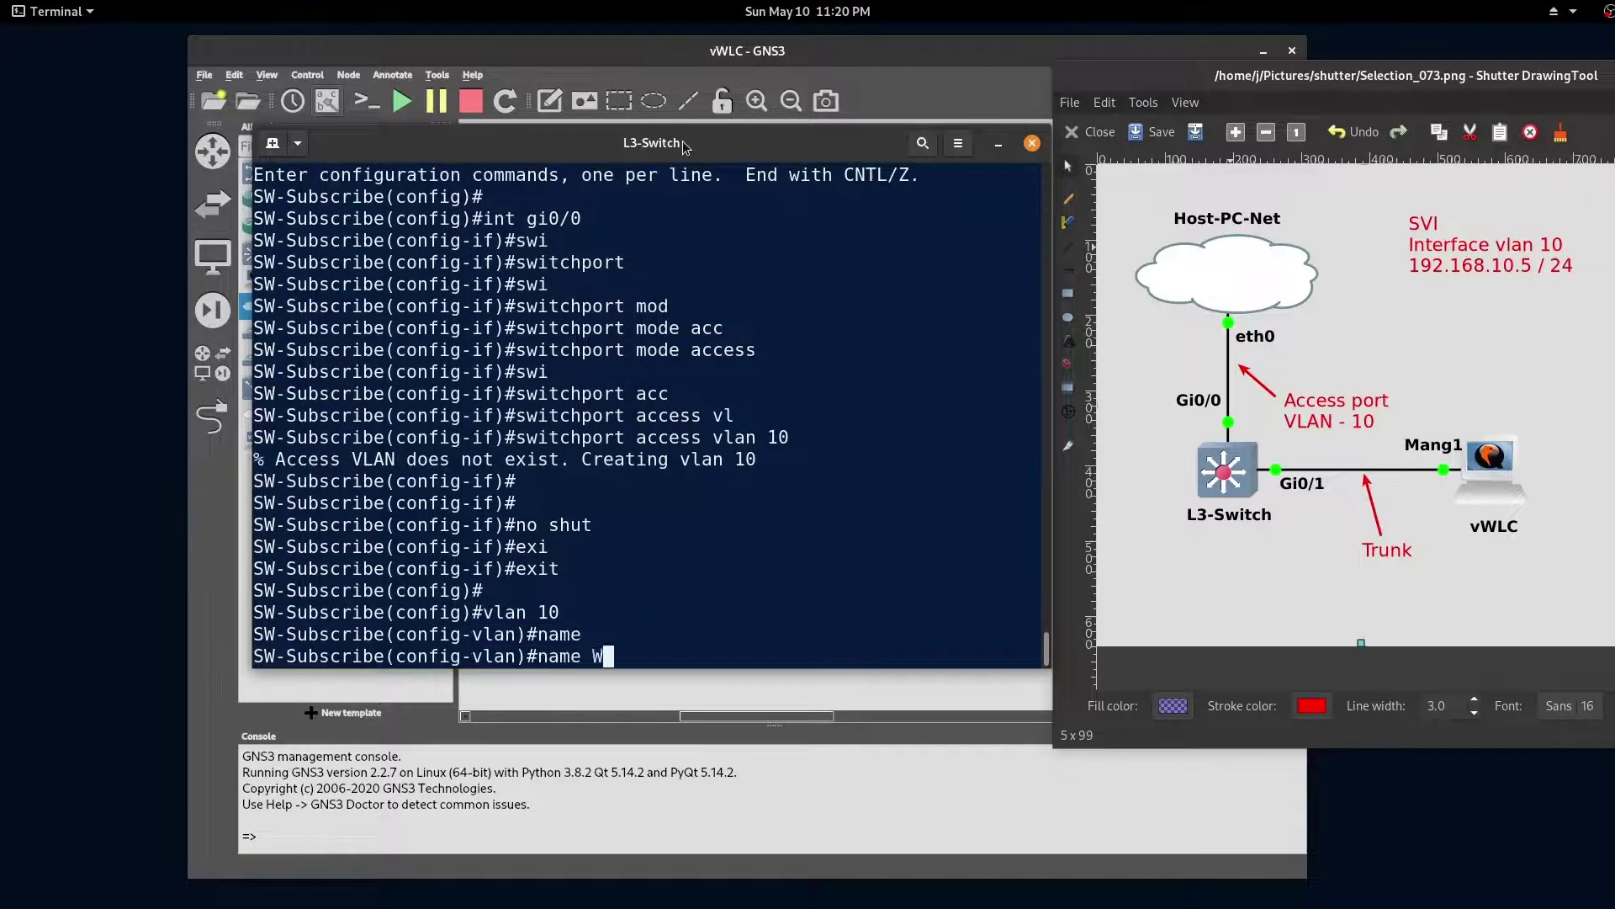
key(Return)
text(exit)
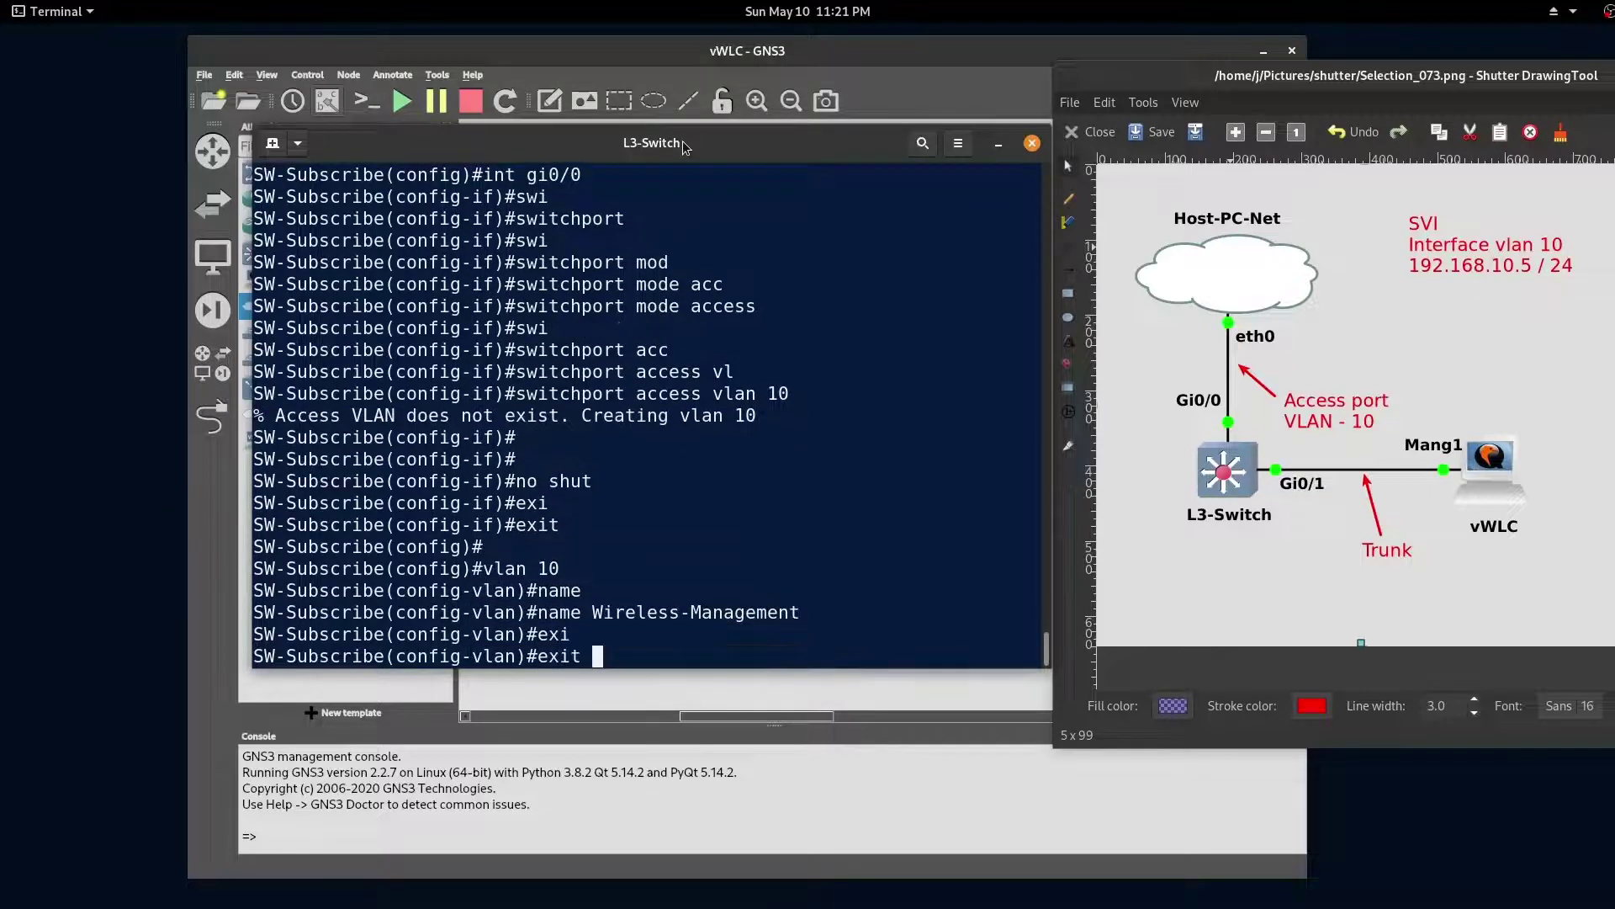
Step: Make Gi0/1 an enabled dot1q trunk switchport
key(Return)
key(Return)
key(Return)
key(Return)
text(int gi0/1)
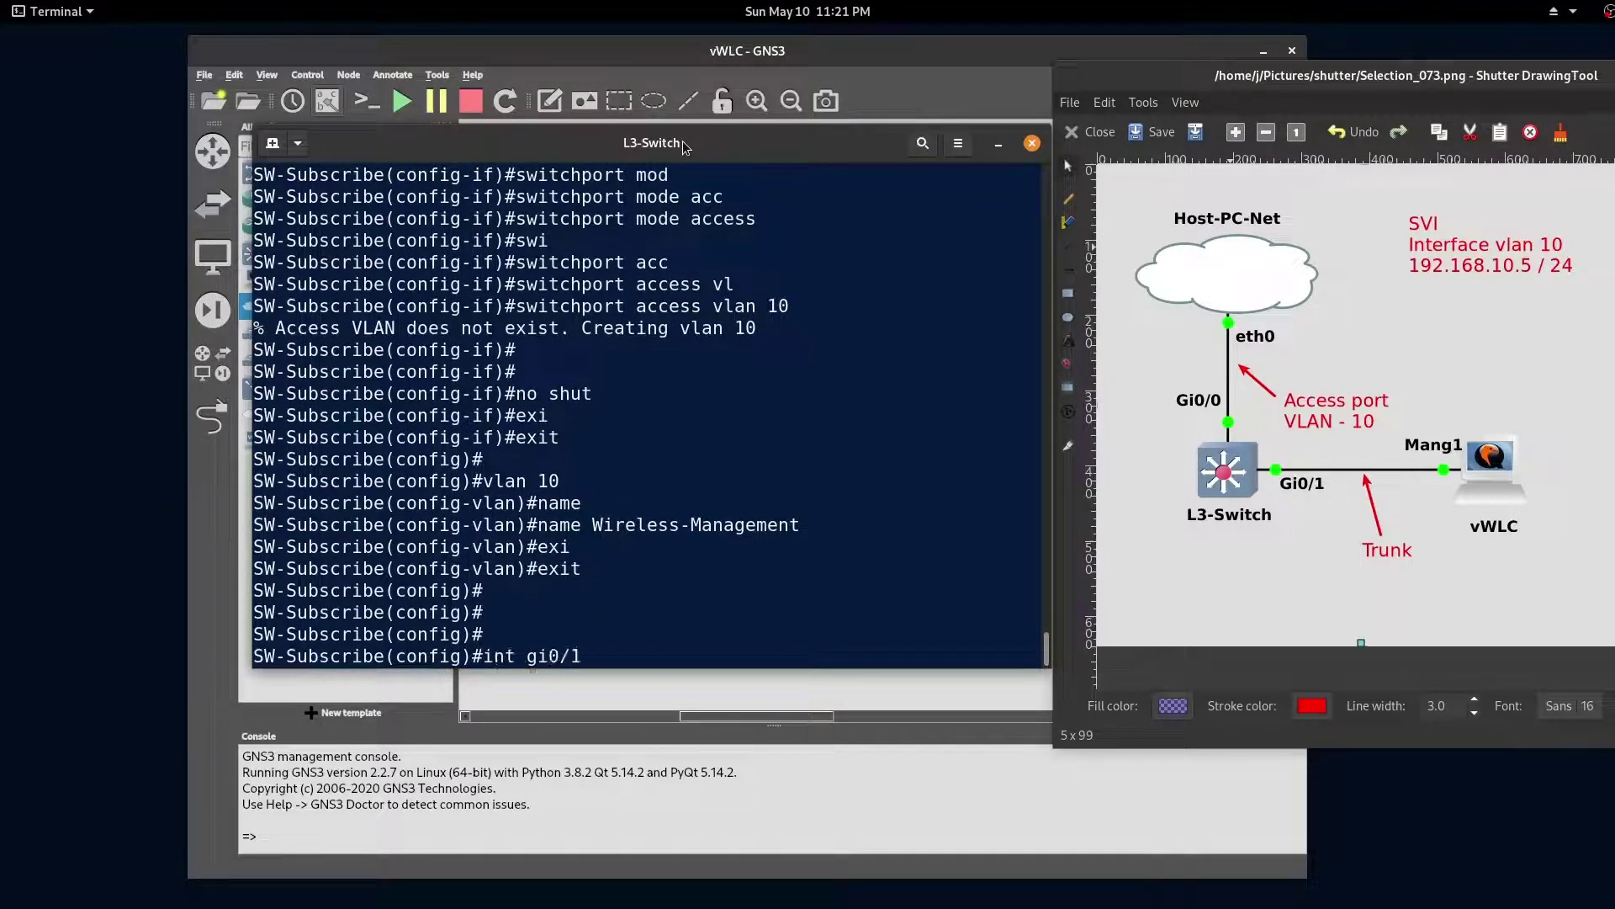
key(Return)
text(siw)
key(Return)
text(switchport)
key(Return)
text(swi	tru	en	do)
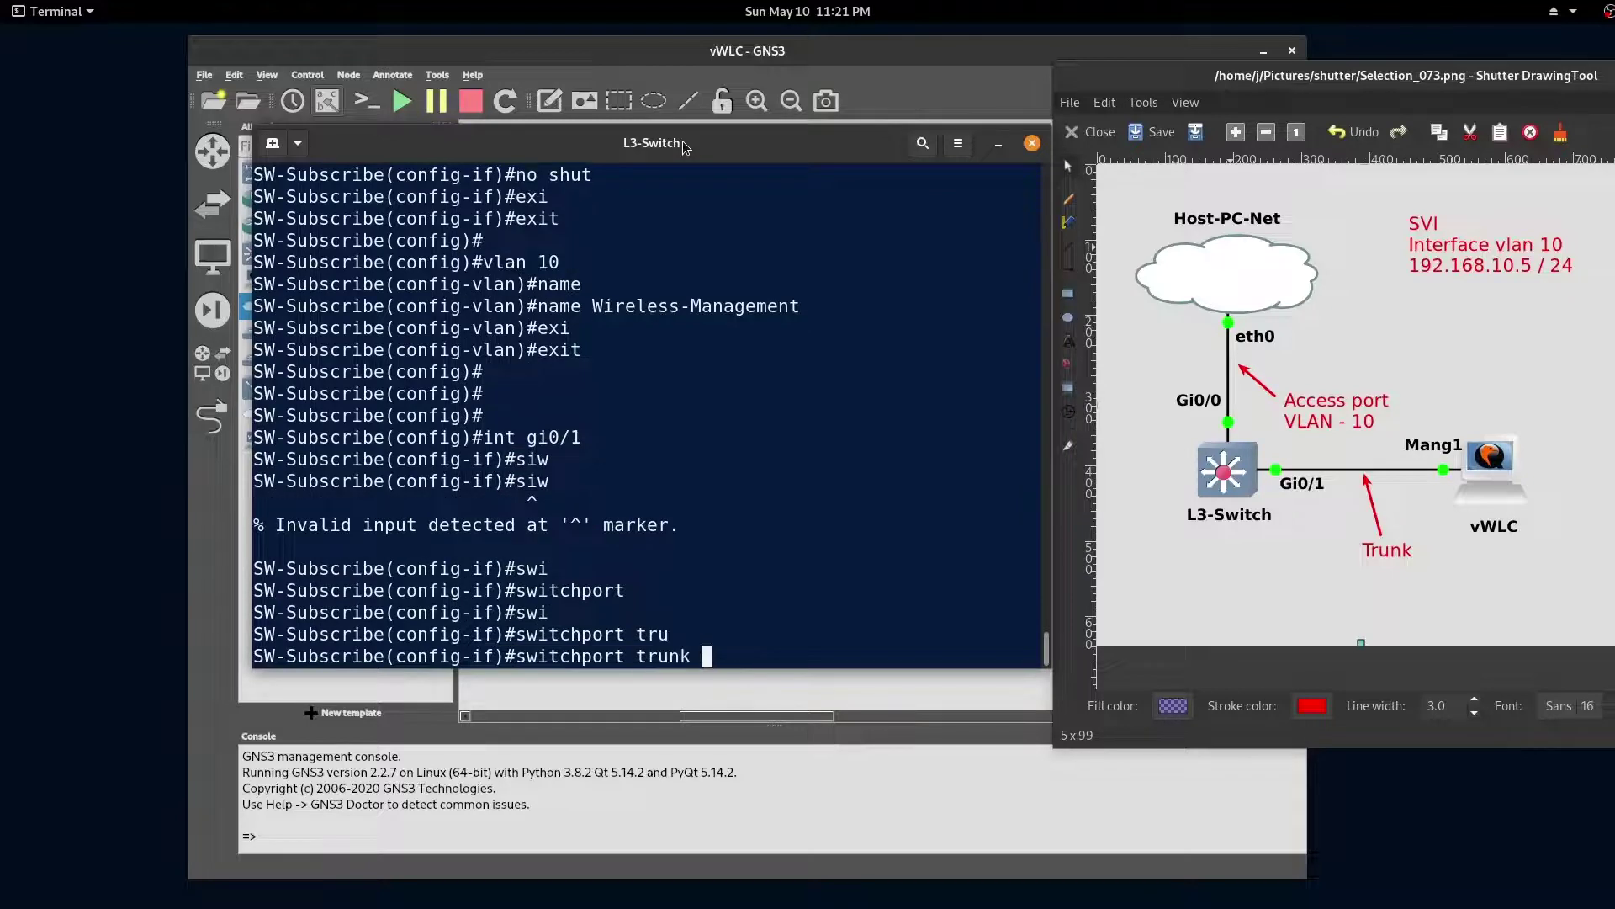
key(Return)
text(swi	mo	tru)
key(Return)
text(no shutdown)
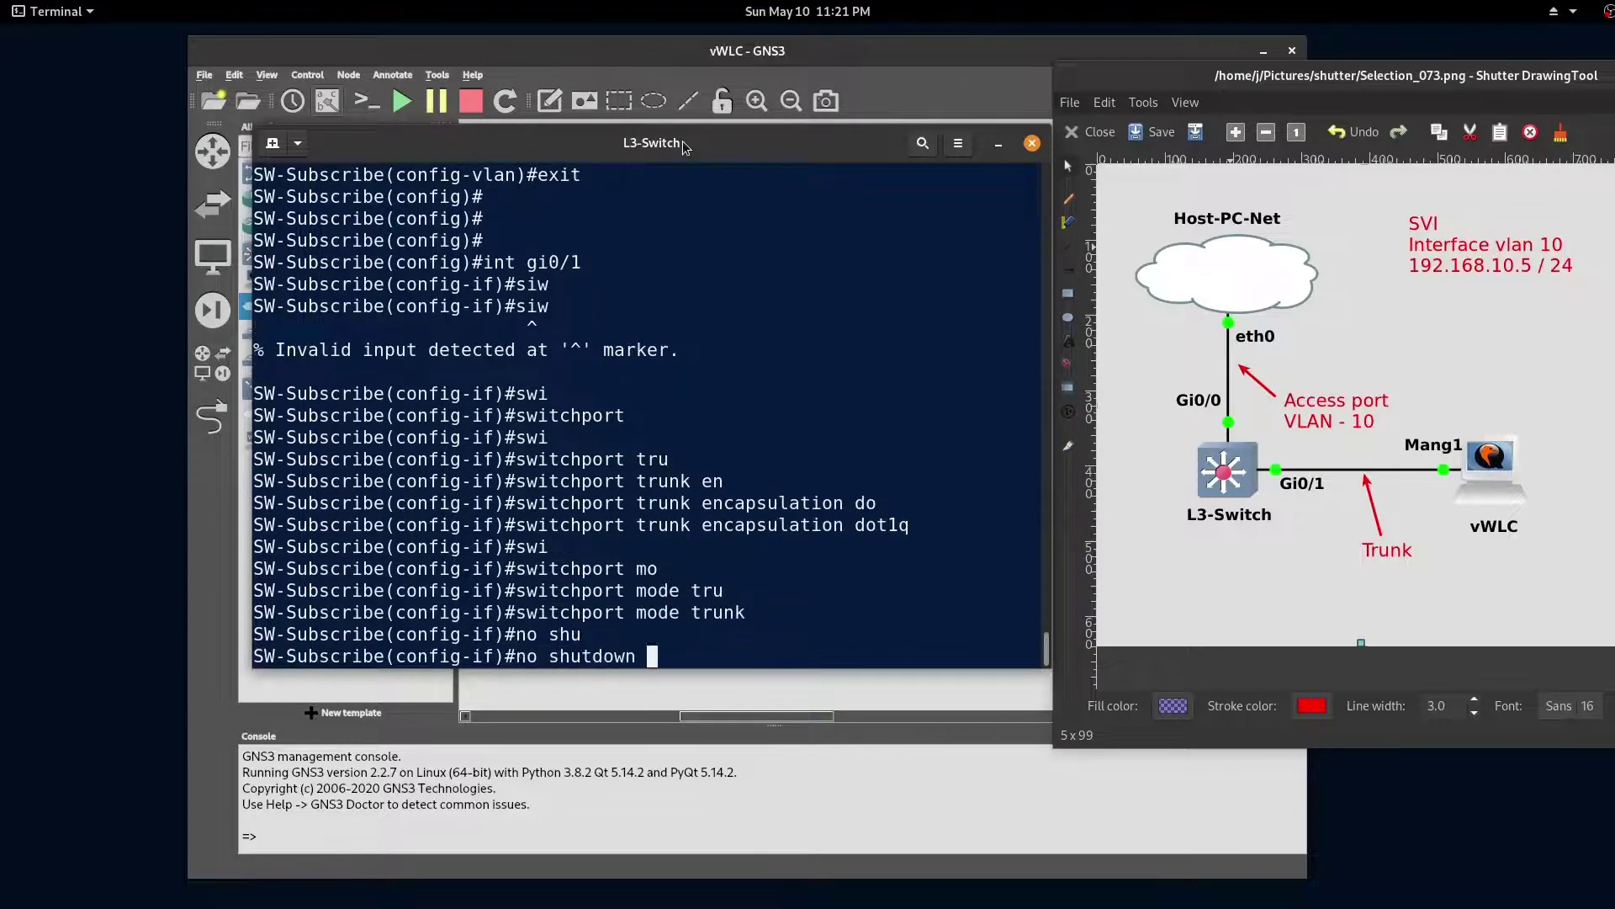
key(Return)
text(end)
Step: Re-enter configuration mode under interface vlan 10
key(Return)
key(Return)
key(Return)
key(Return)
key(Return)
key(Return)
key(Return)
key(Return)
text(show ip int bri | ex nas)
key(Return)
key(Return)
key(Return)
text(config t   int	vlan 10)
key(Return)
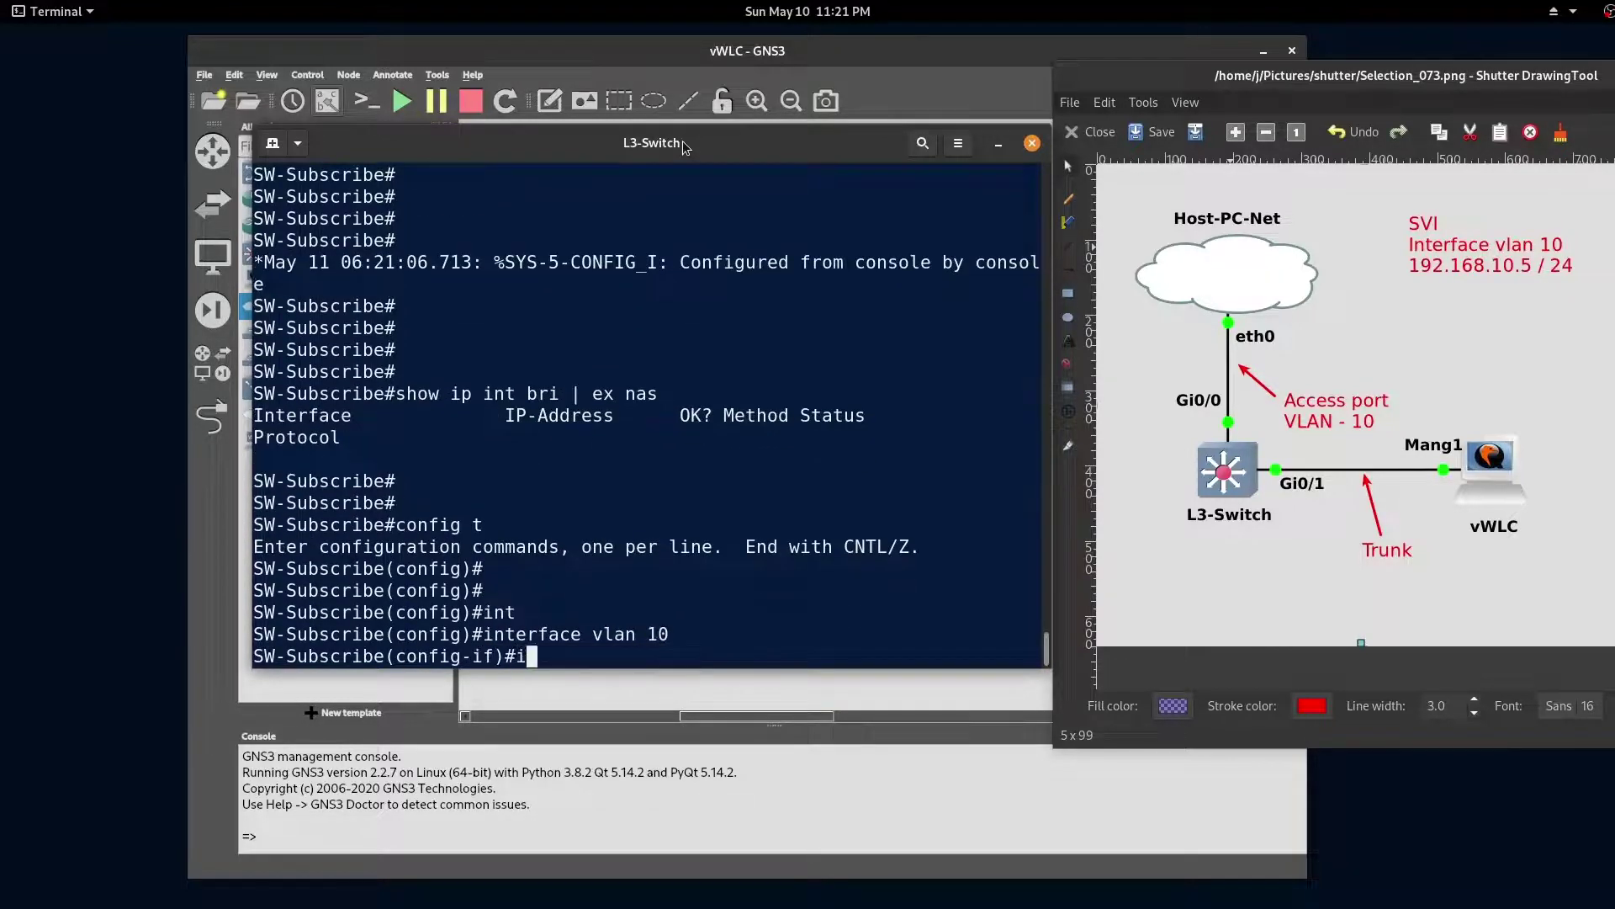
Step: Assign 192.168.10.5 255.255.255.0 to interface vlan 10 and bring it up
text(ip add	192.168.10.5 )
text(255.255.255.0)
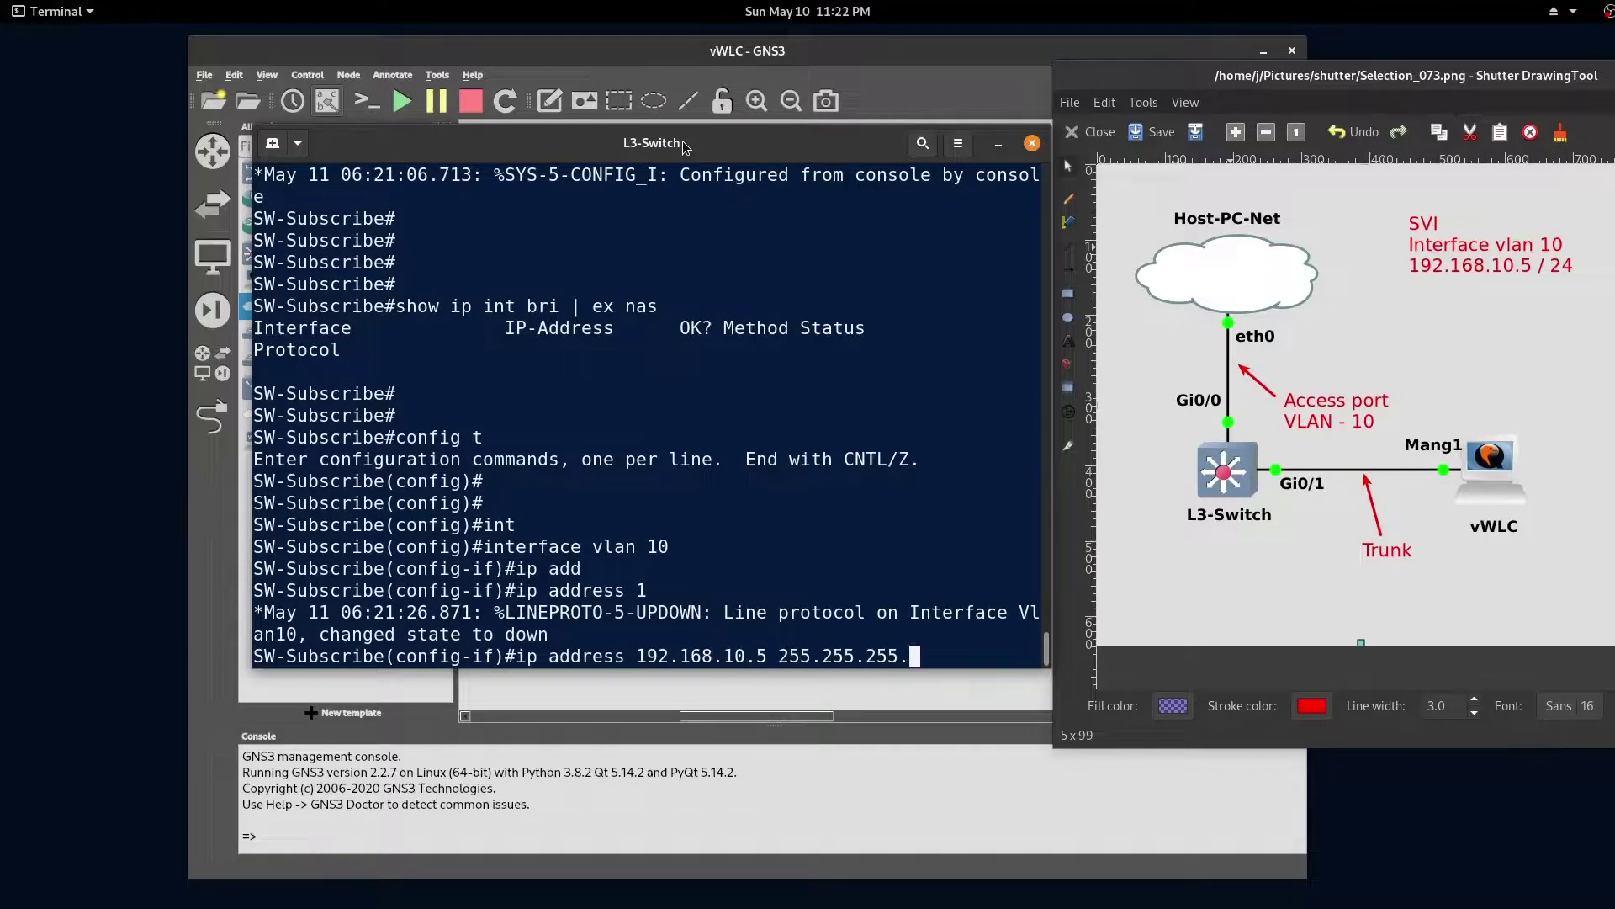
key(Return)
text(no shu)
key(Return)
text(end)
key(Return)
key(Return)
key(Return)
key(Return)
key(Return)
key(Return)
key(Return)
key(Return)
key(Return)
key(Return)
key(Return)
key(Return)
key(Return)
key(Return)
key(Return)
key(Return)
key(Return)
key(Return)
key(Return)
key(Return)
key(Return)
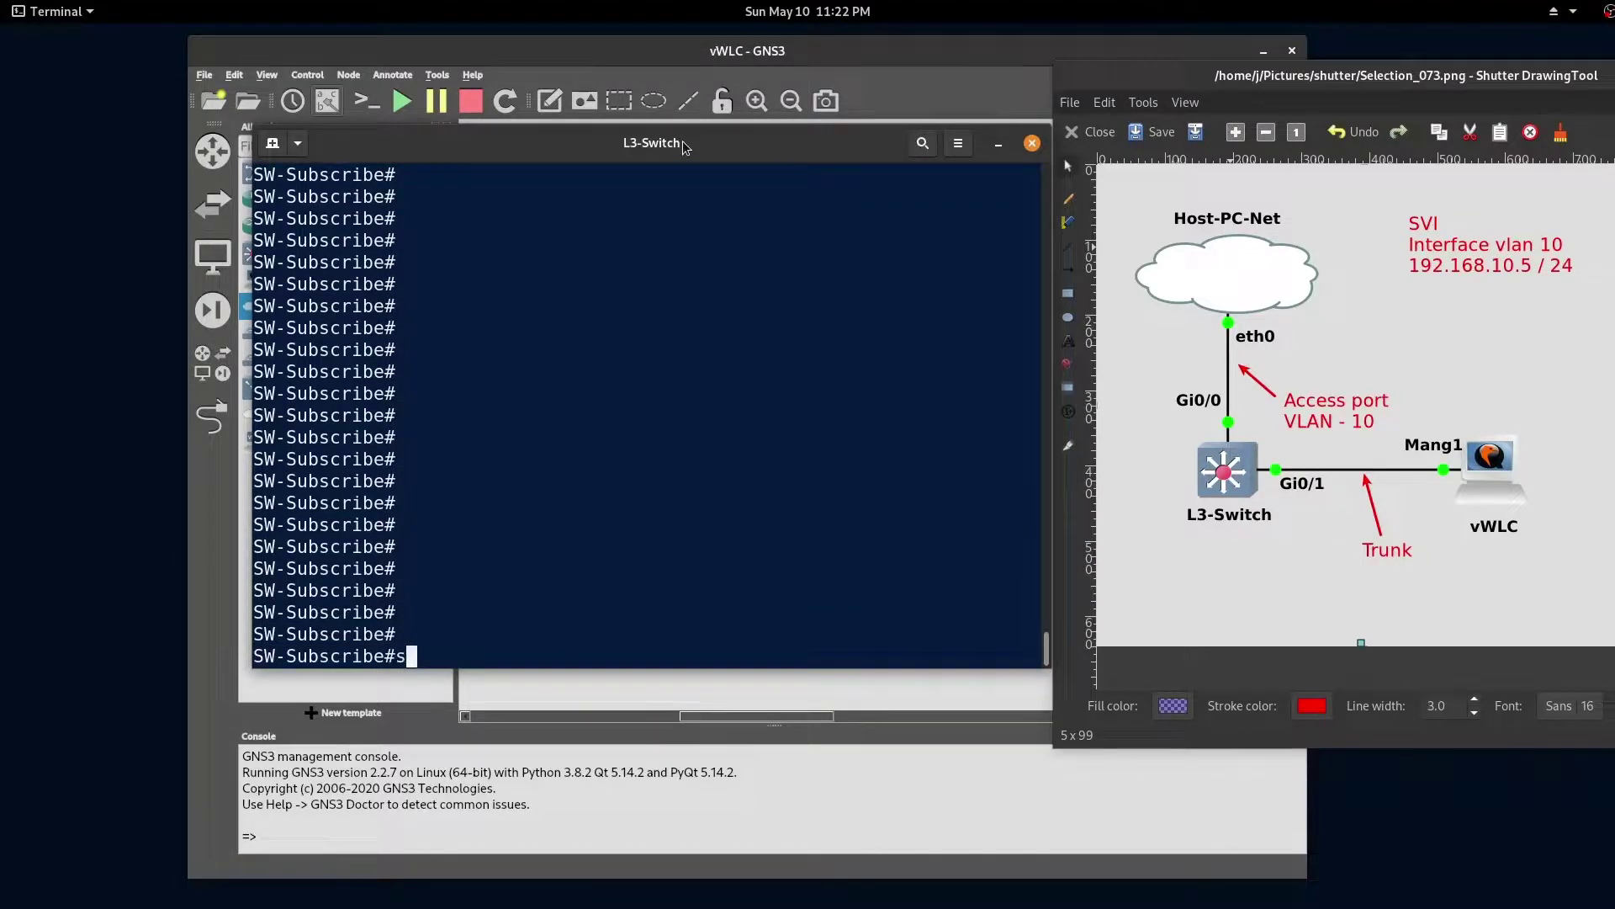
Step: Check show ip int brief and show interfaces status for Gi0/0 and Gi0/1
text(show ip int bri)
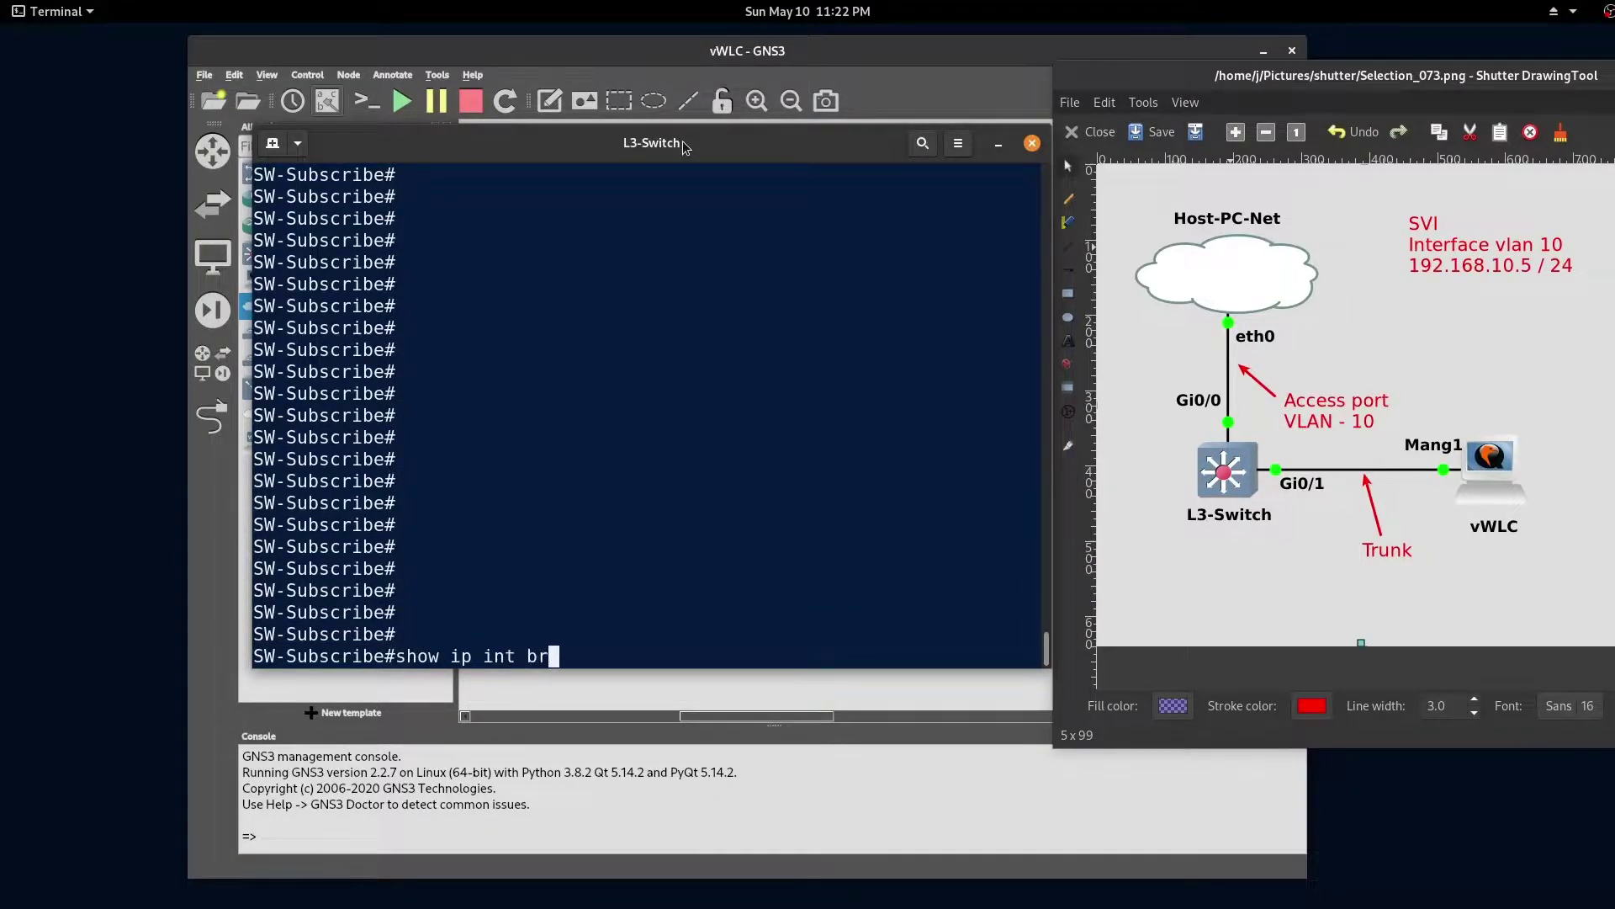
key(Tab)
text(| ex nas)
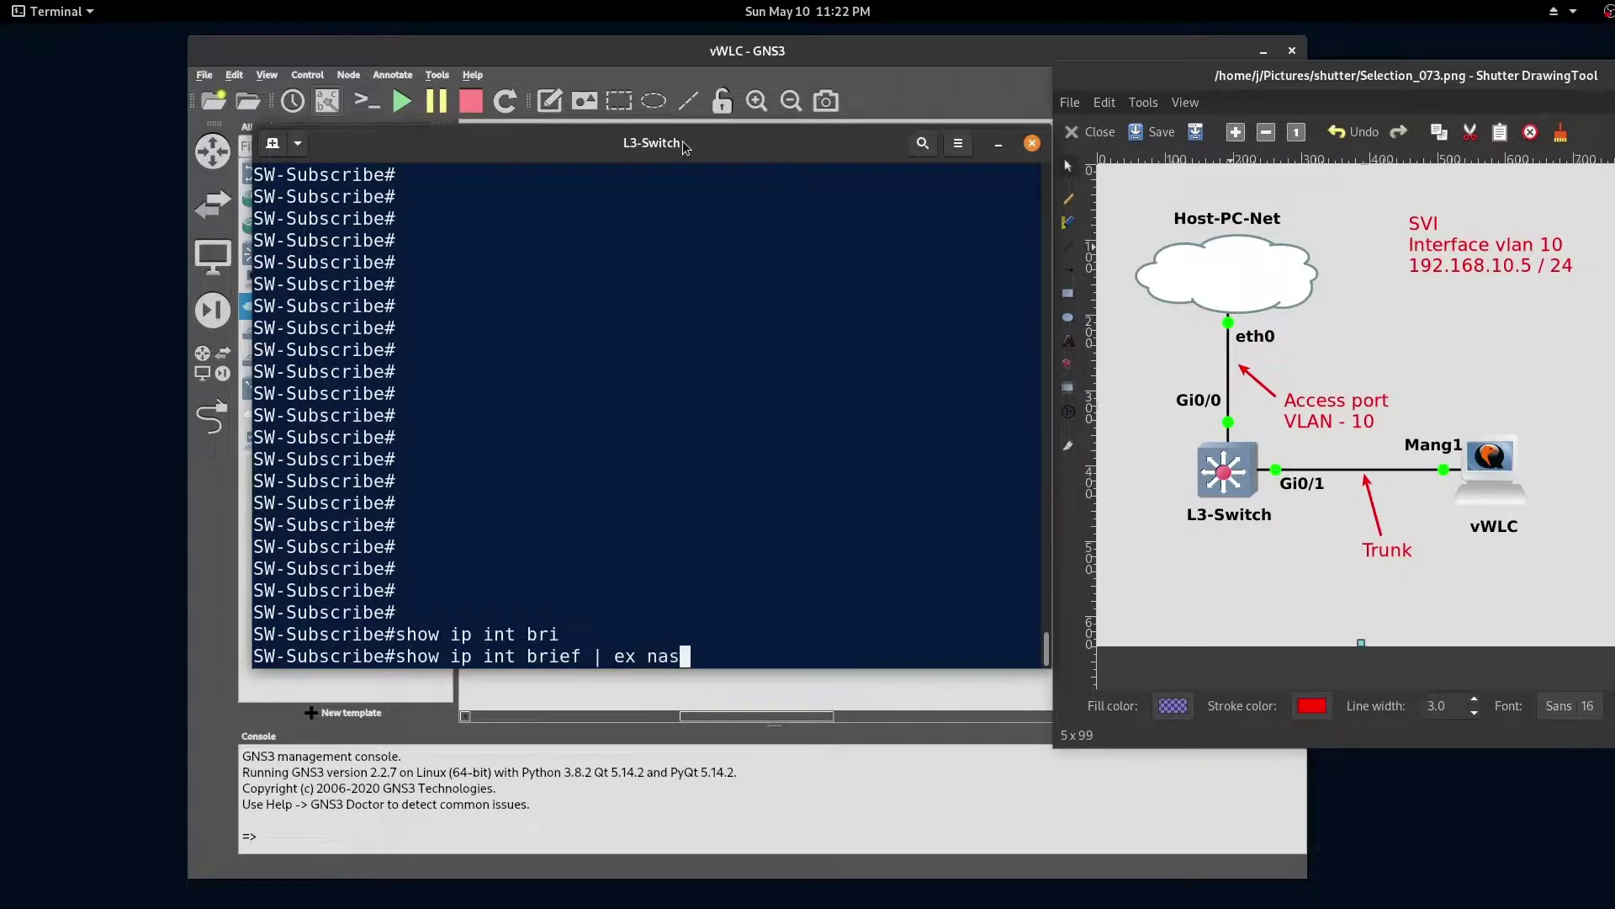
key(Return)
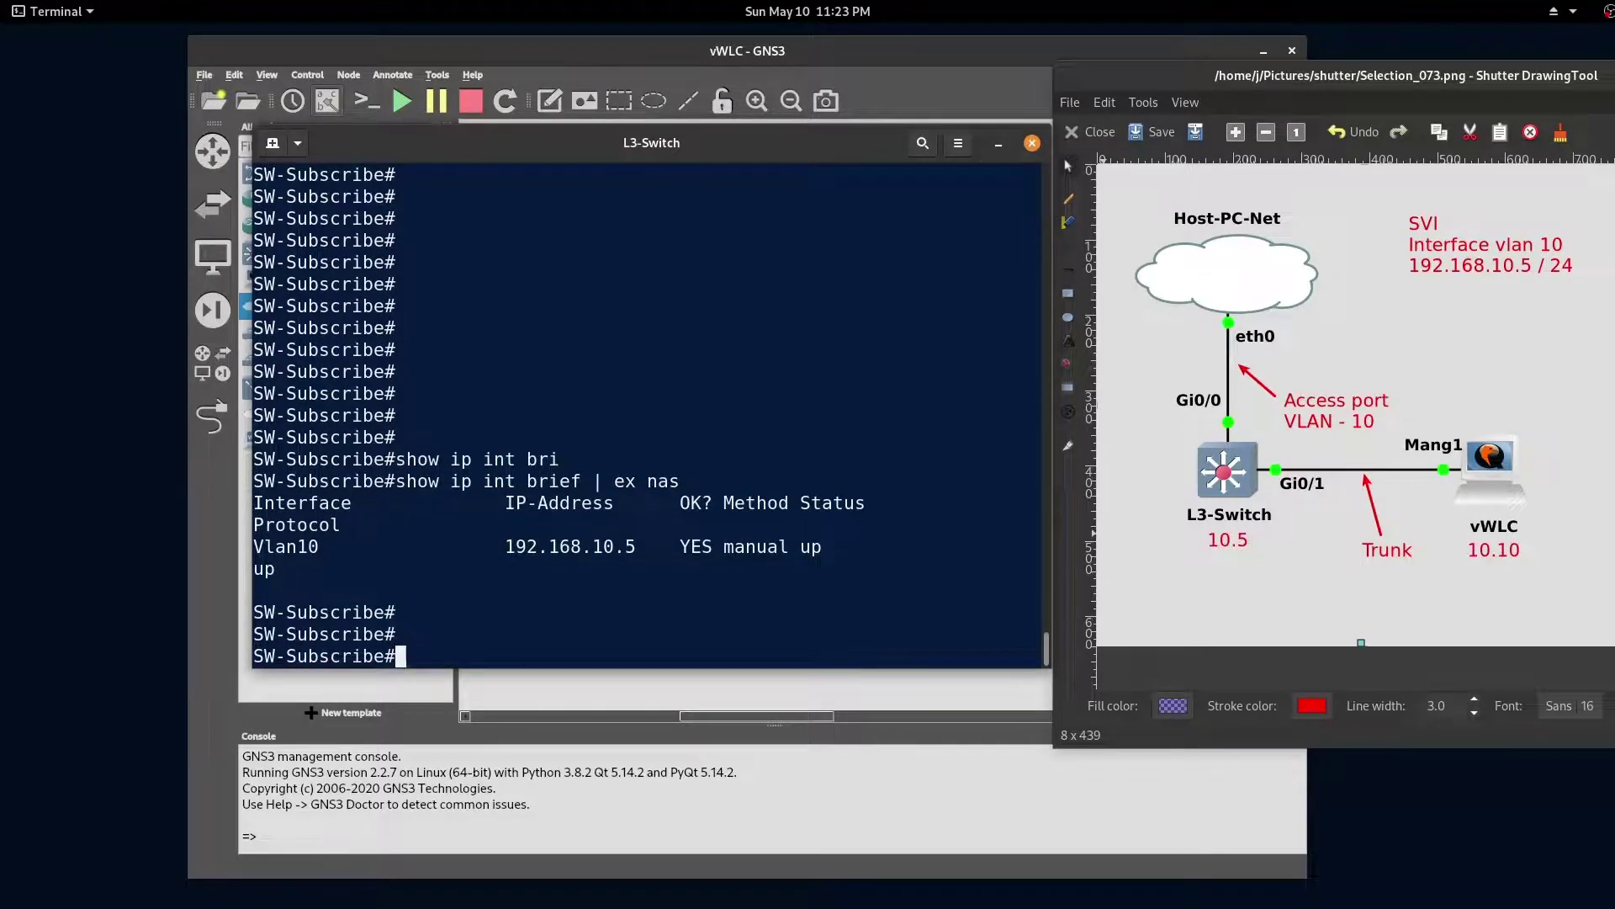
text(show int)
key(Tab)
text(status)
key(Return)
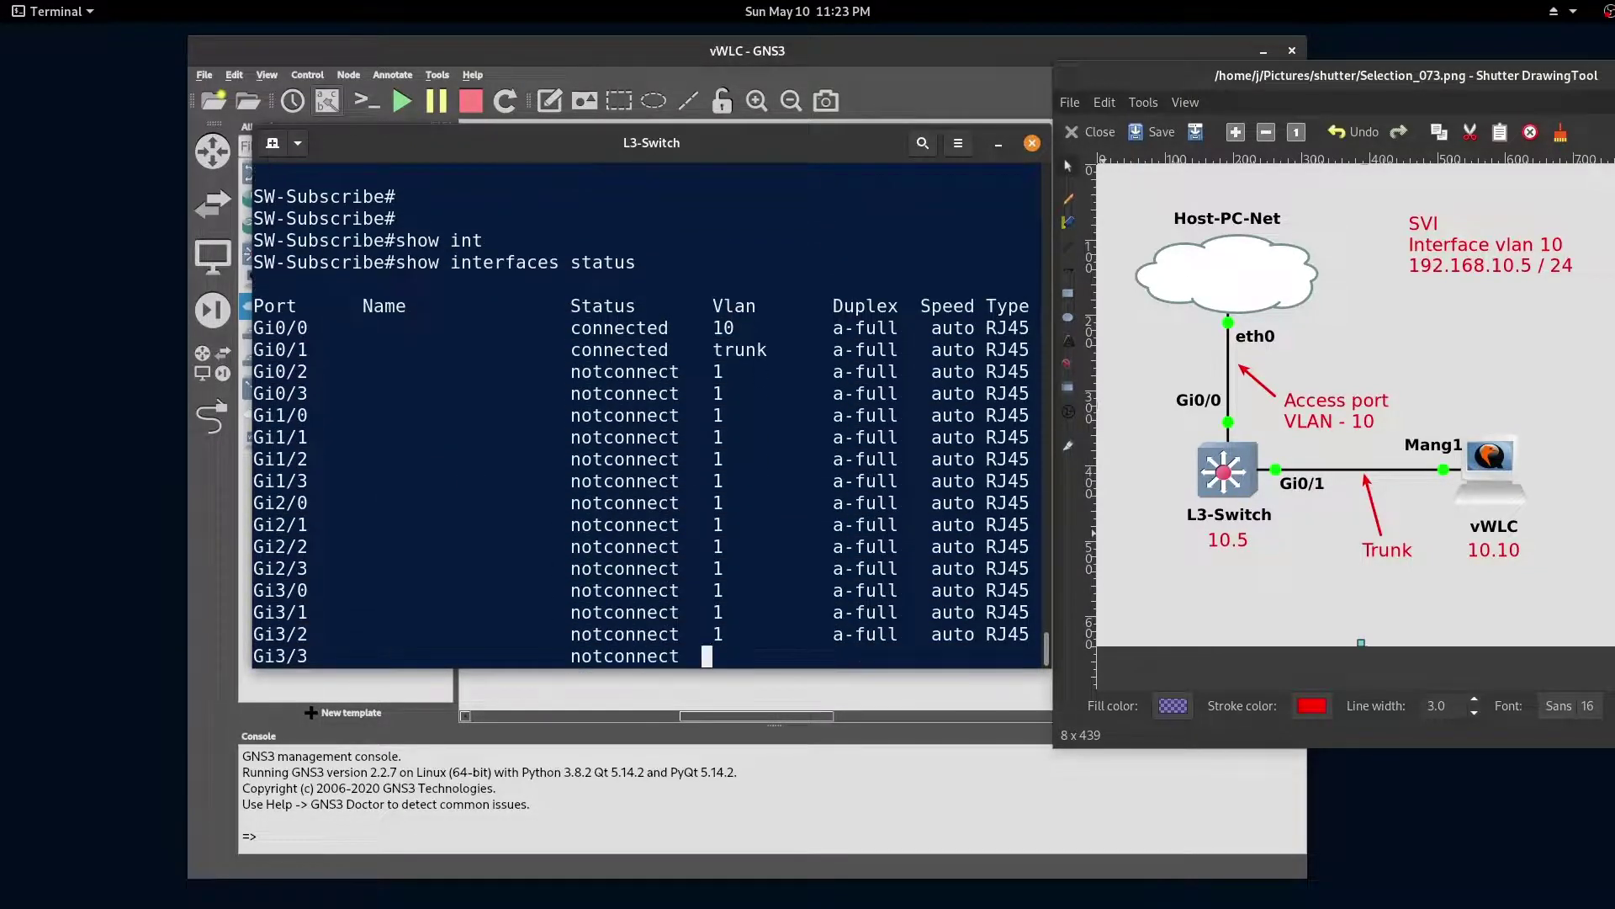
key(Return)
key(Return)
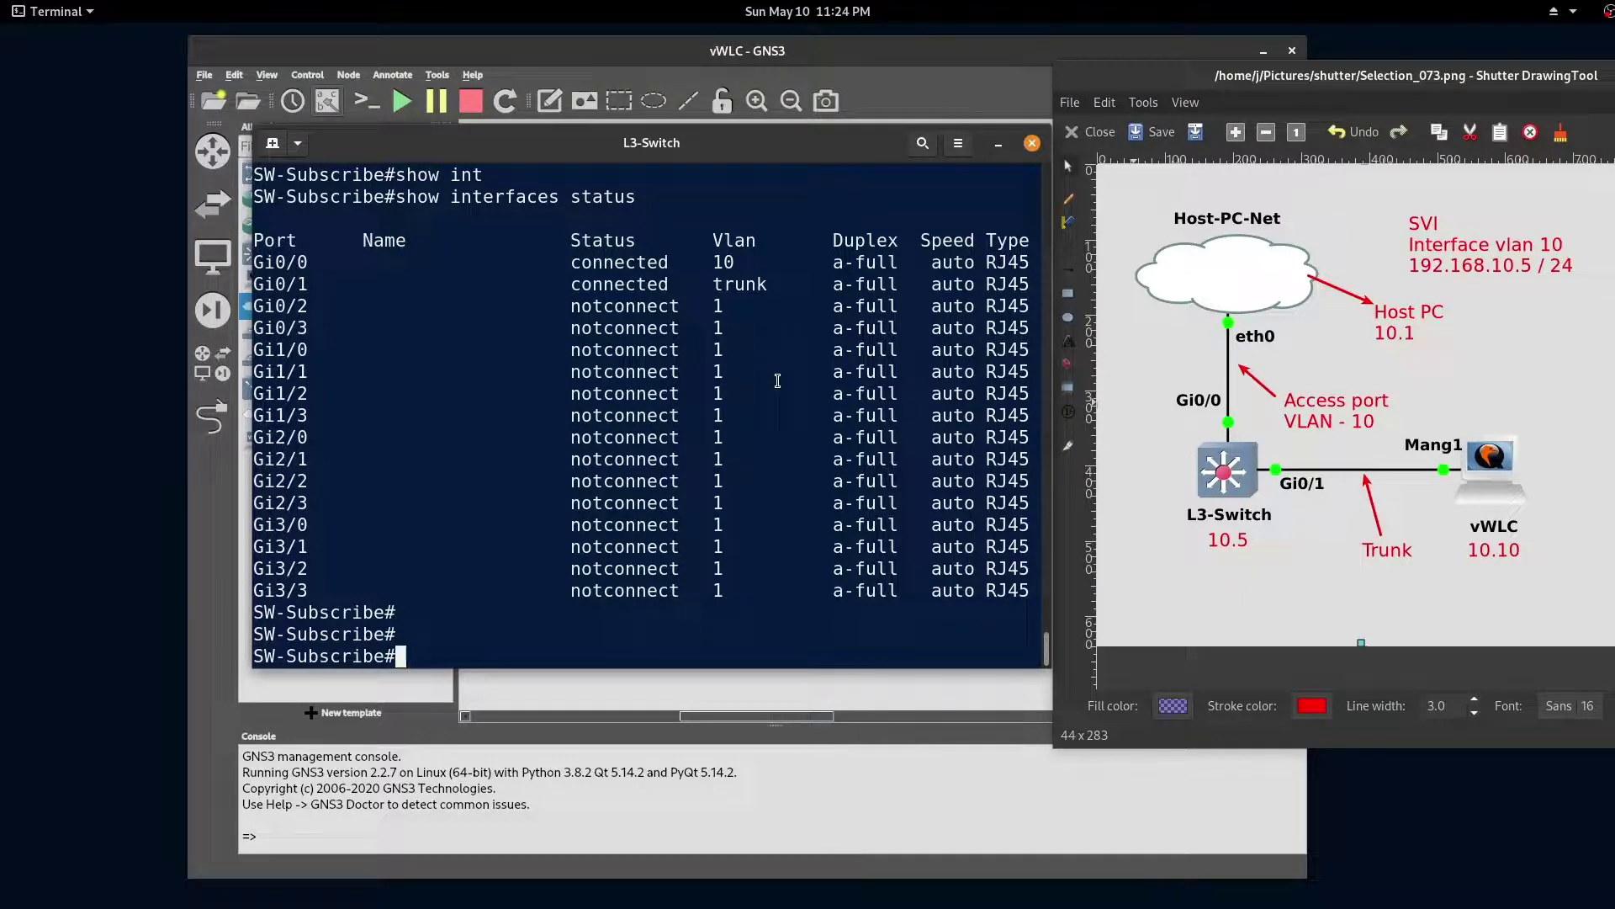
Step: Ping the host at 192.168.10.1 and the vWLC at 192.168.10.10, then return to GNS3
key(Return)
text(ping 192.168.10.1)
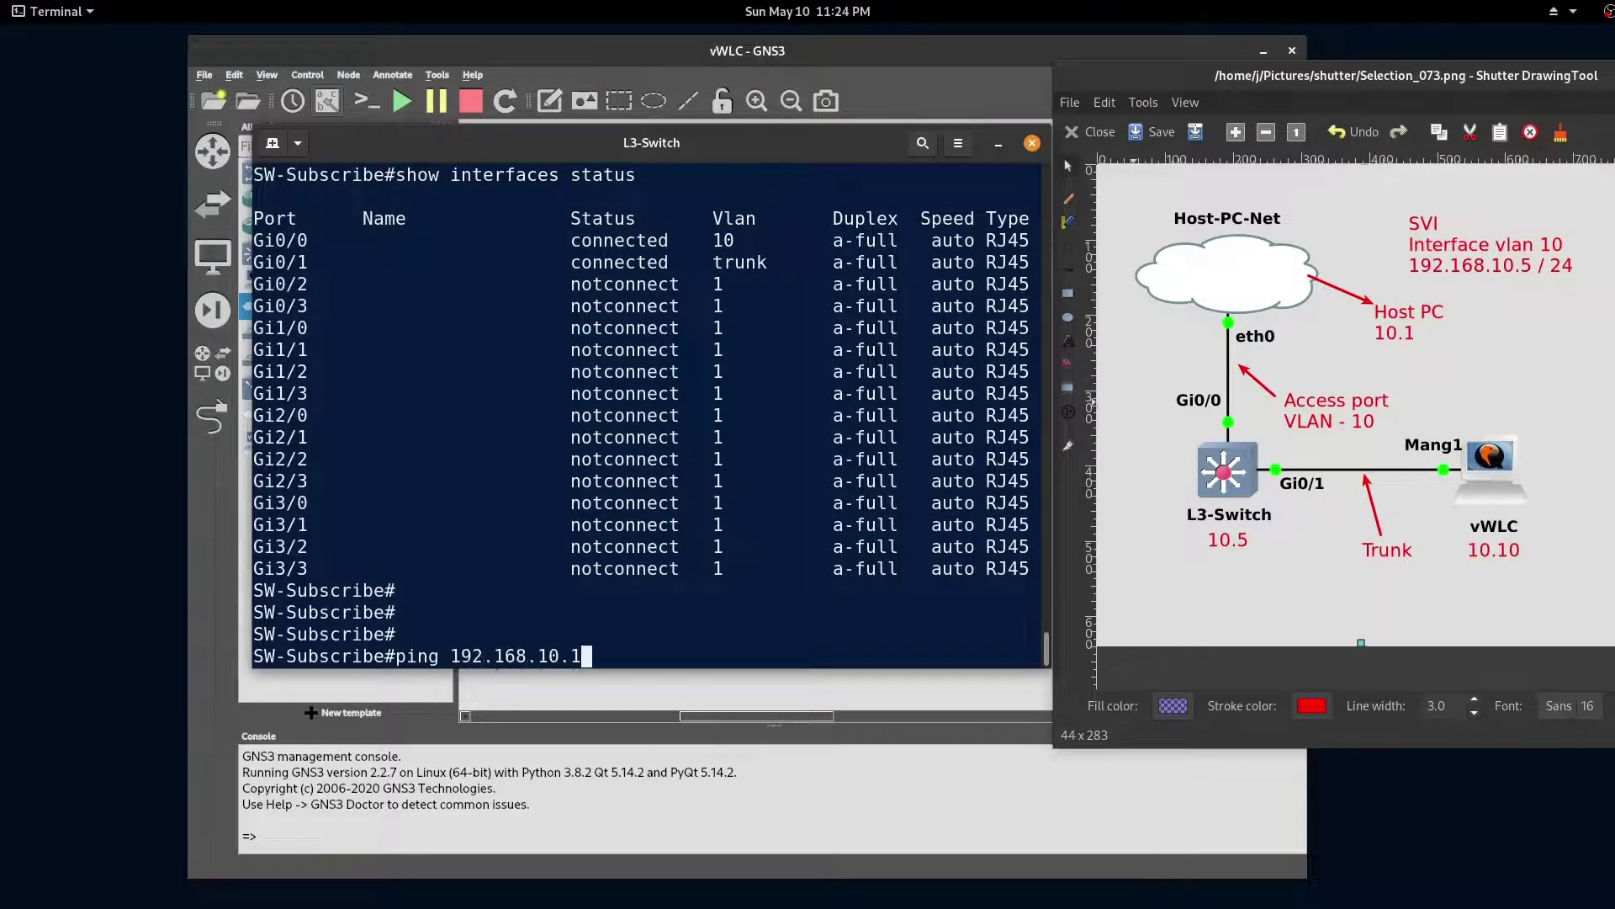
key(Return)
key(Return)
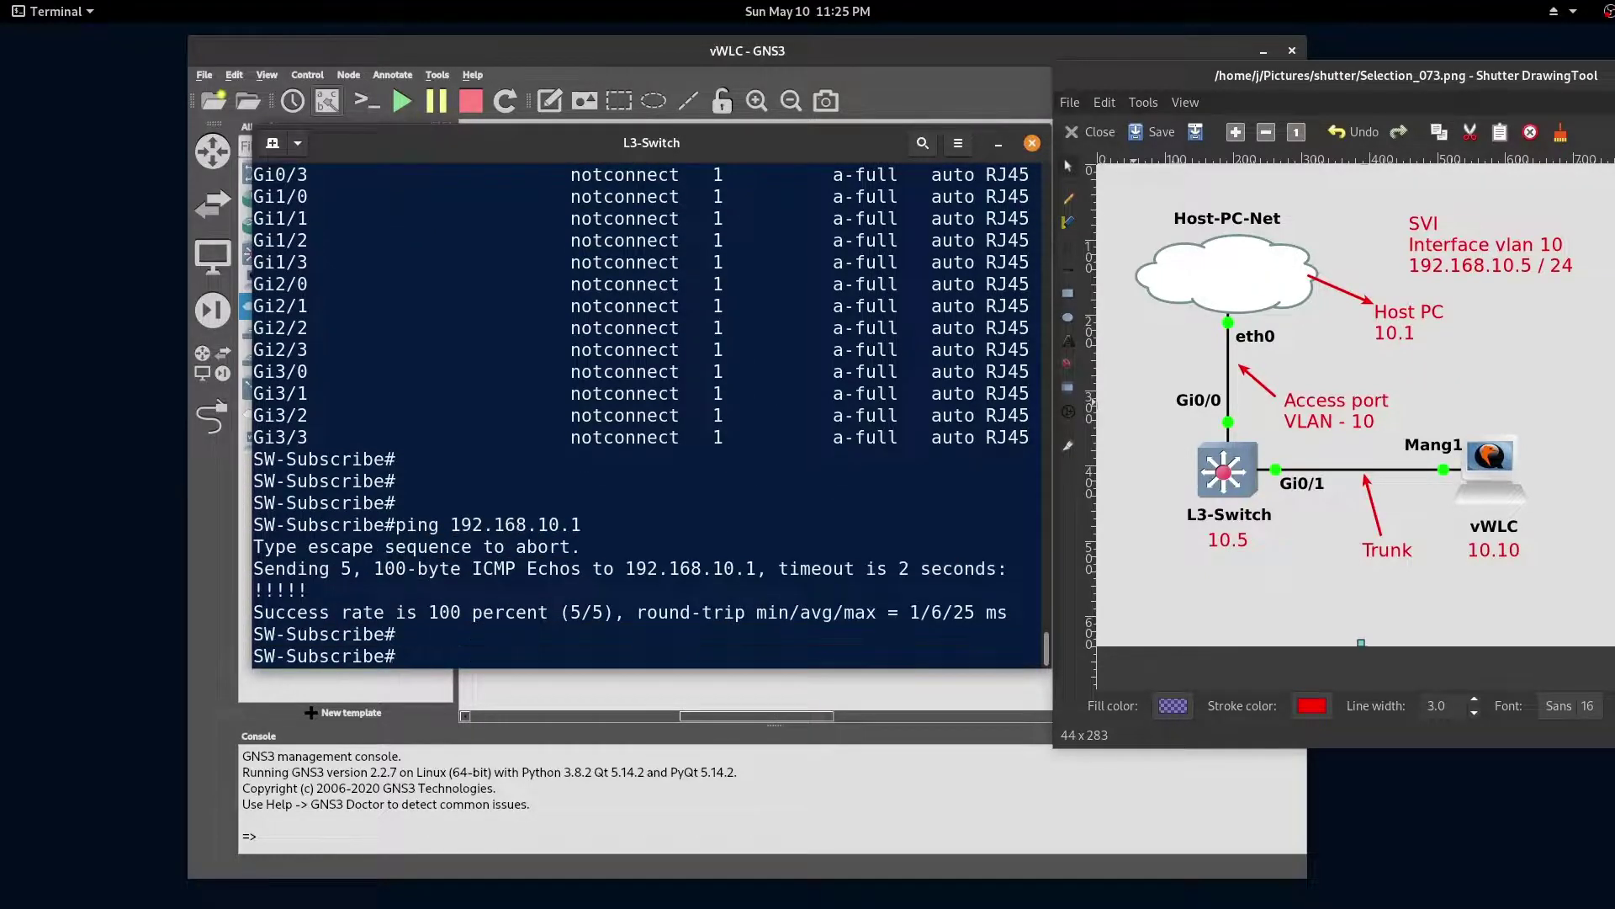
text(ping 192.168.10.10)
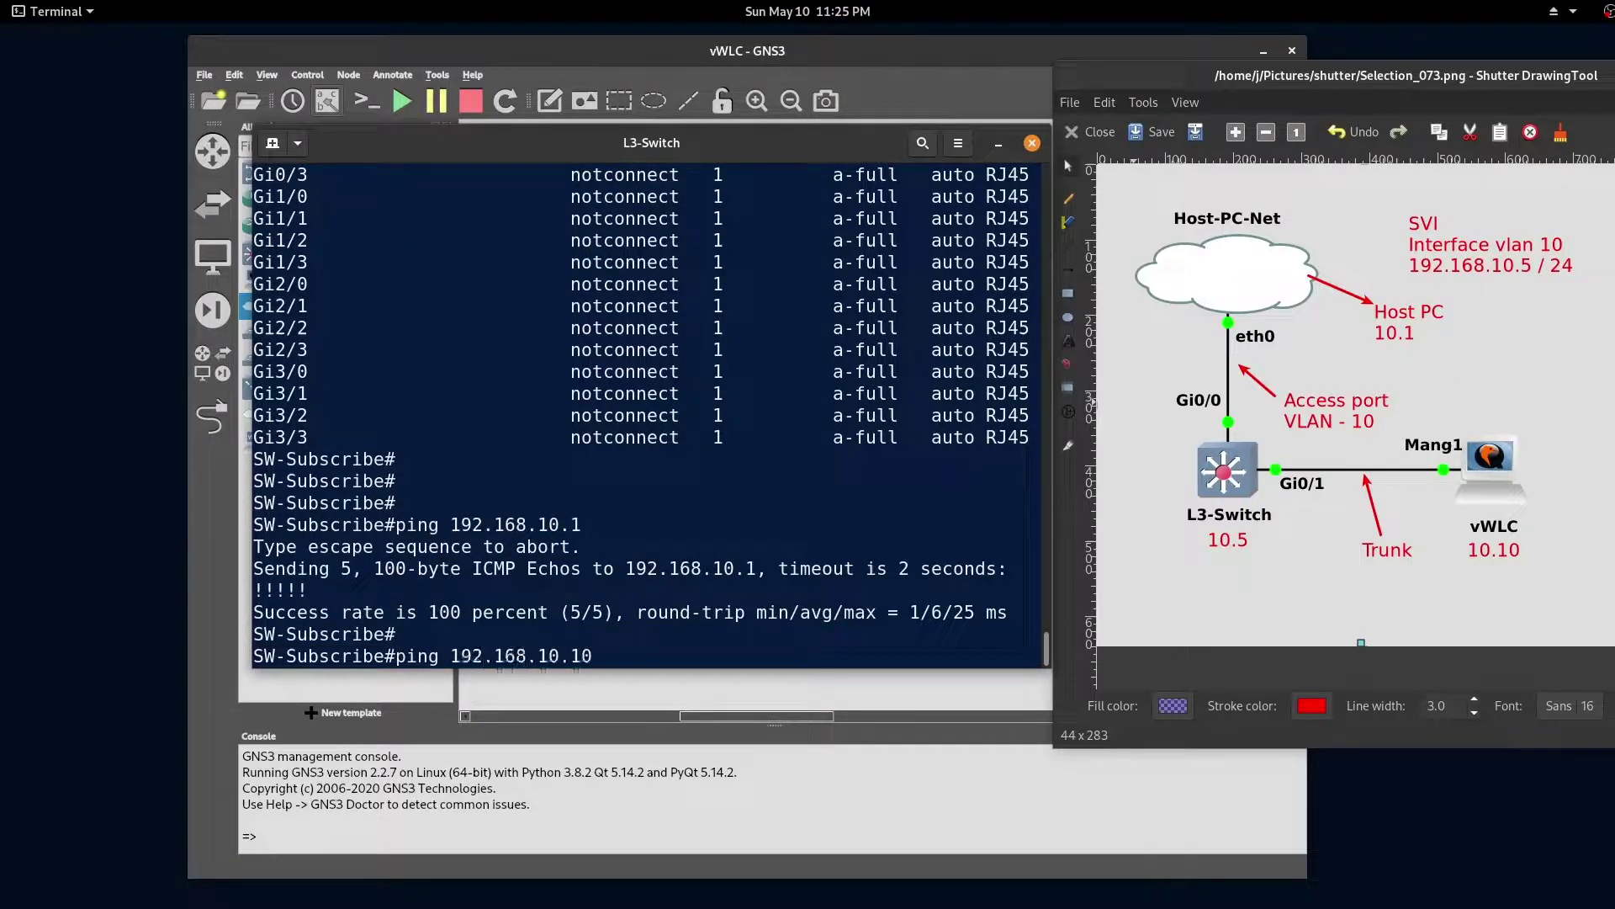
key(Return)
key(Return)
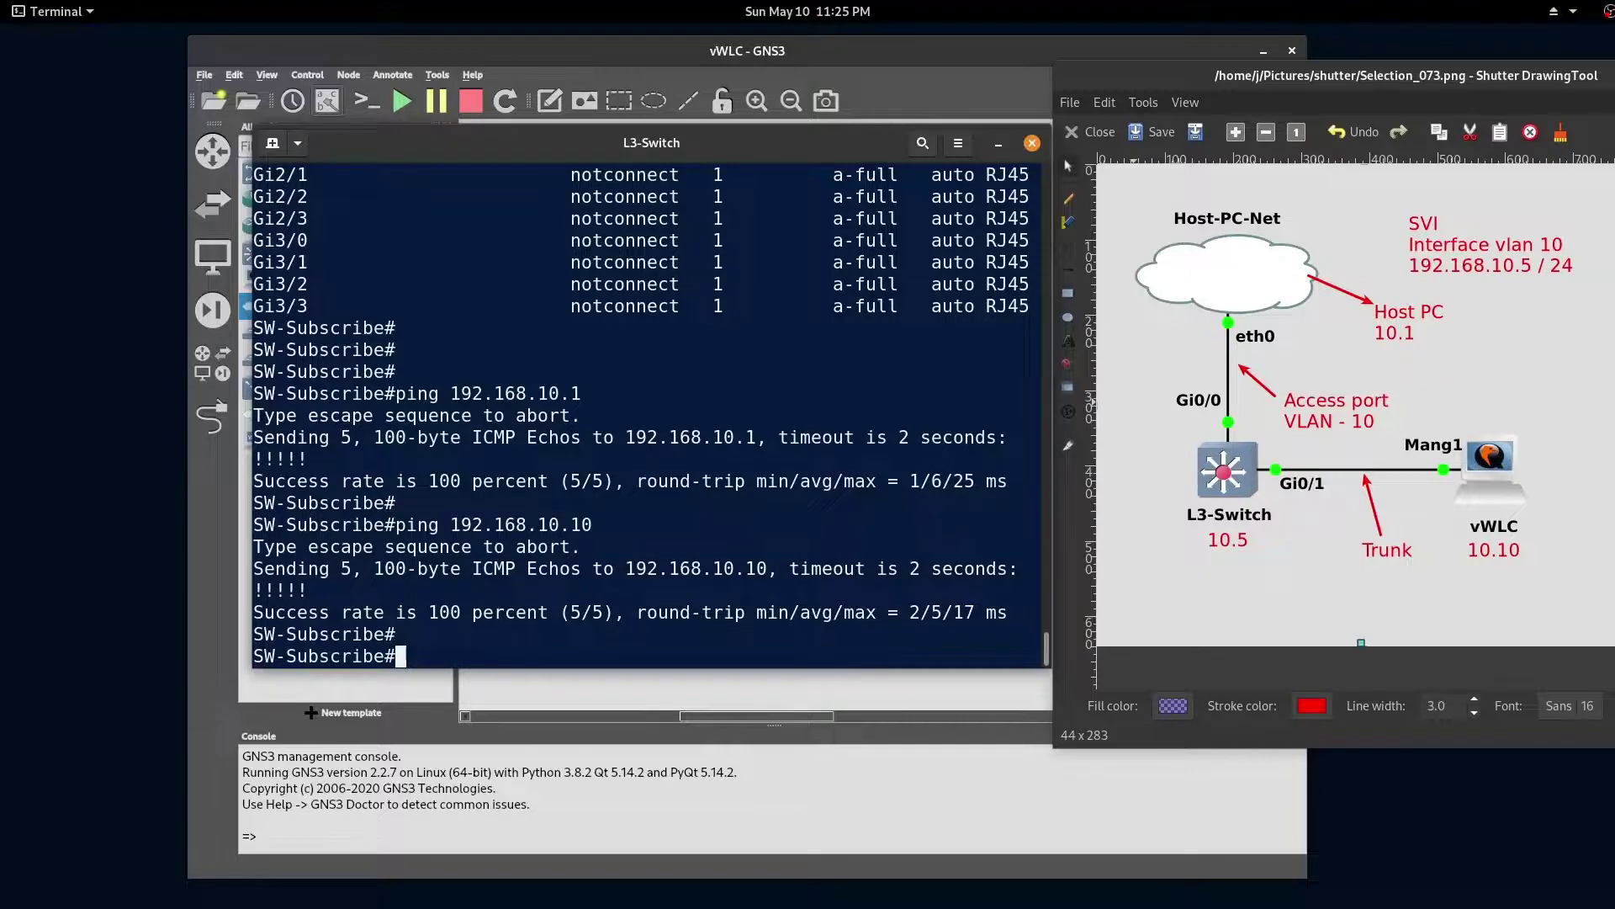
key(alt+Tab)
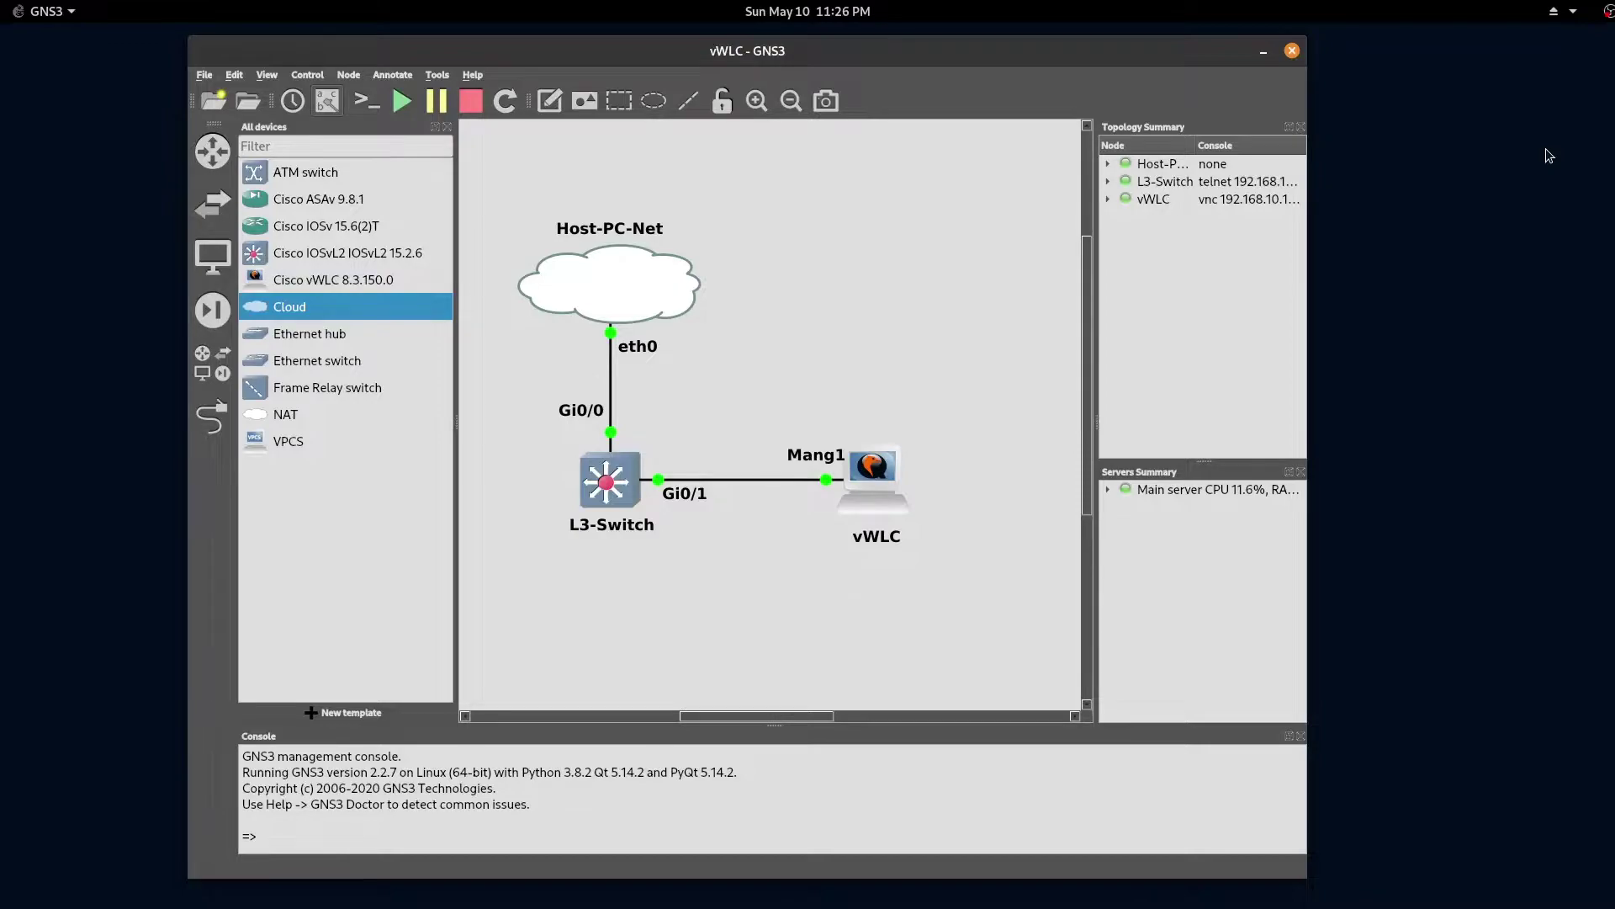
Step: Browse to 192.168.10.10 in Firefox and accept the certificate risk
key(alt+Tab)
key(ctrl+l)
text(192.168.10.)
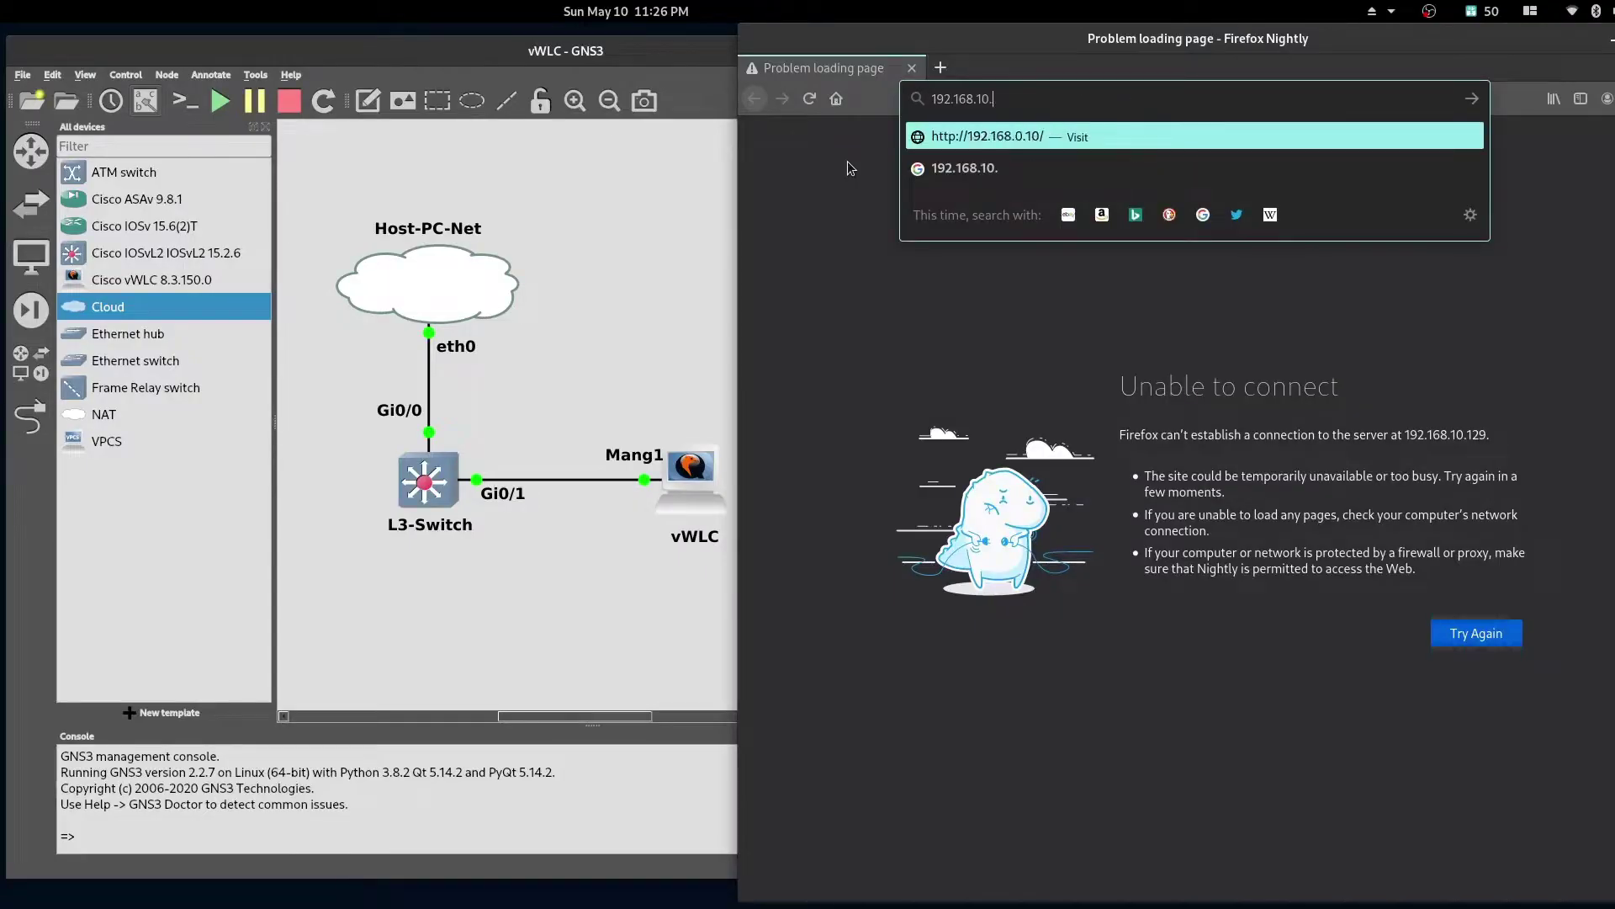
text(10)
key(Return)
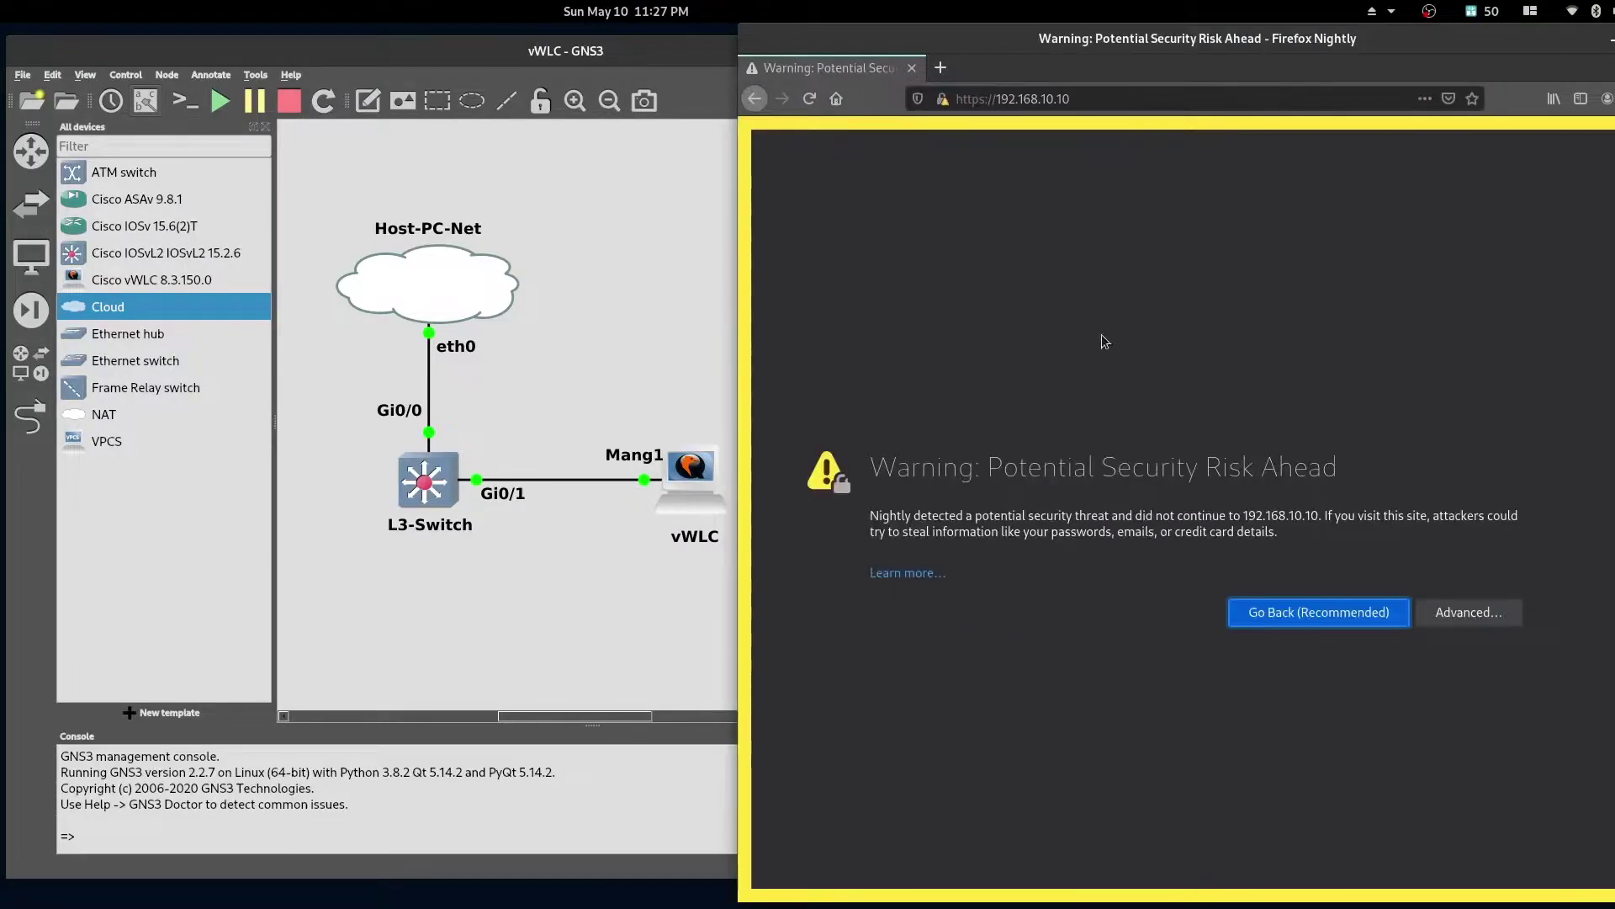
click(1469, 611)
click(1410, 863)
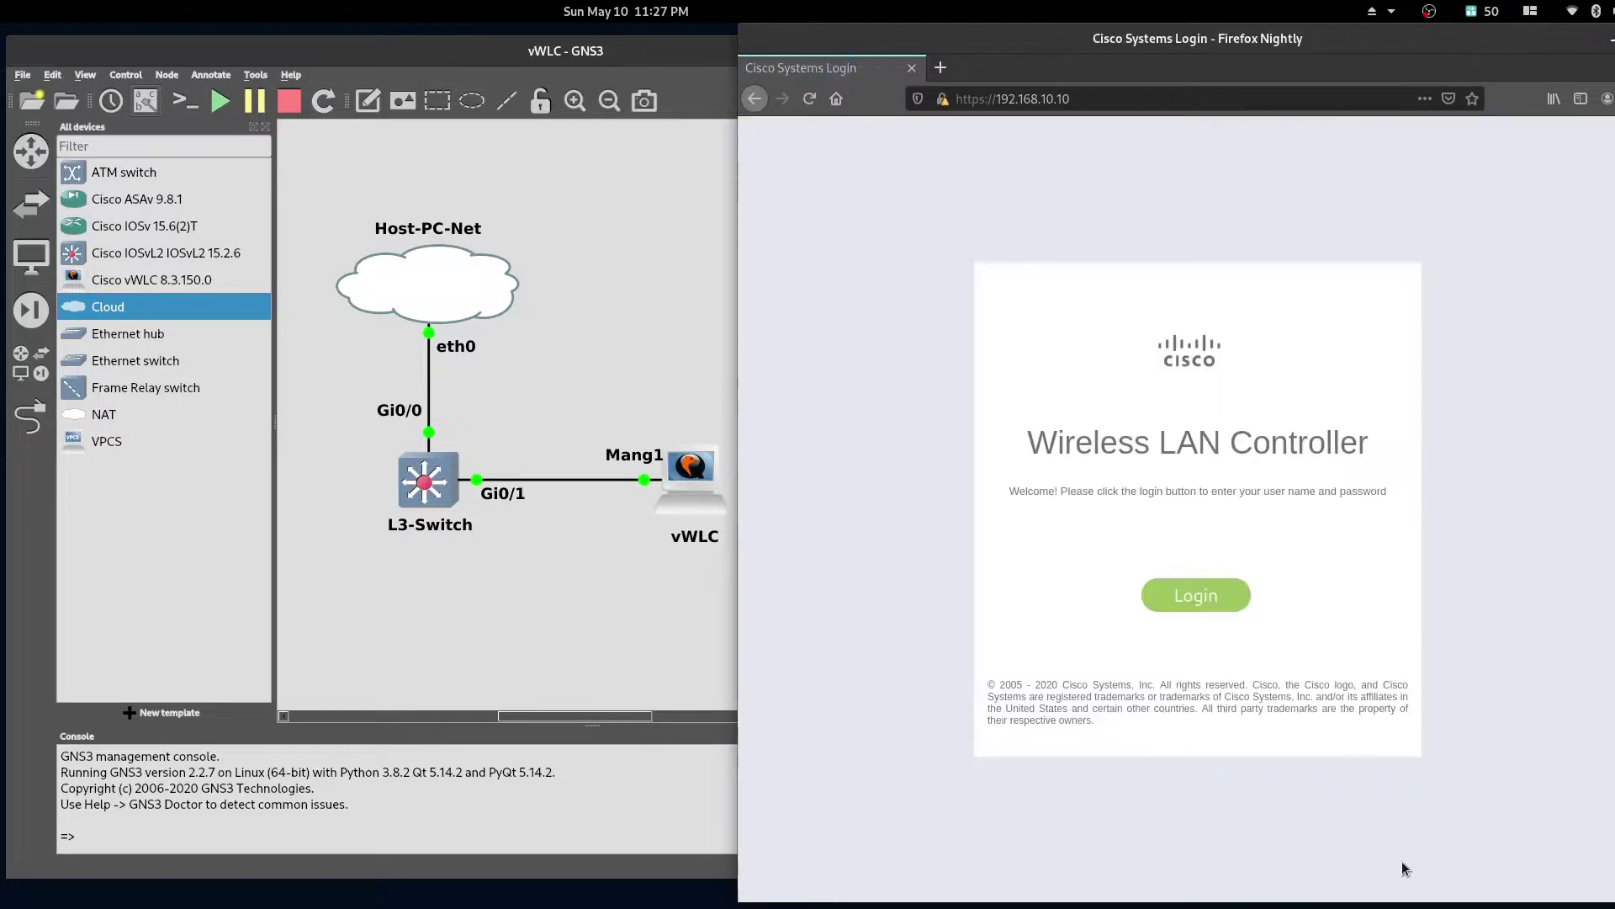
Step: Log in to the controller as admin with its password
click(1202, 597)
text(admin)
key(Tab)
text(Cisco12)
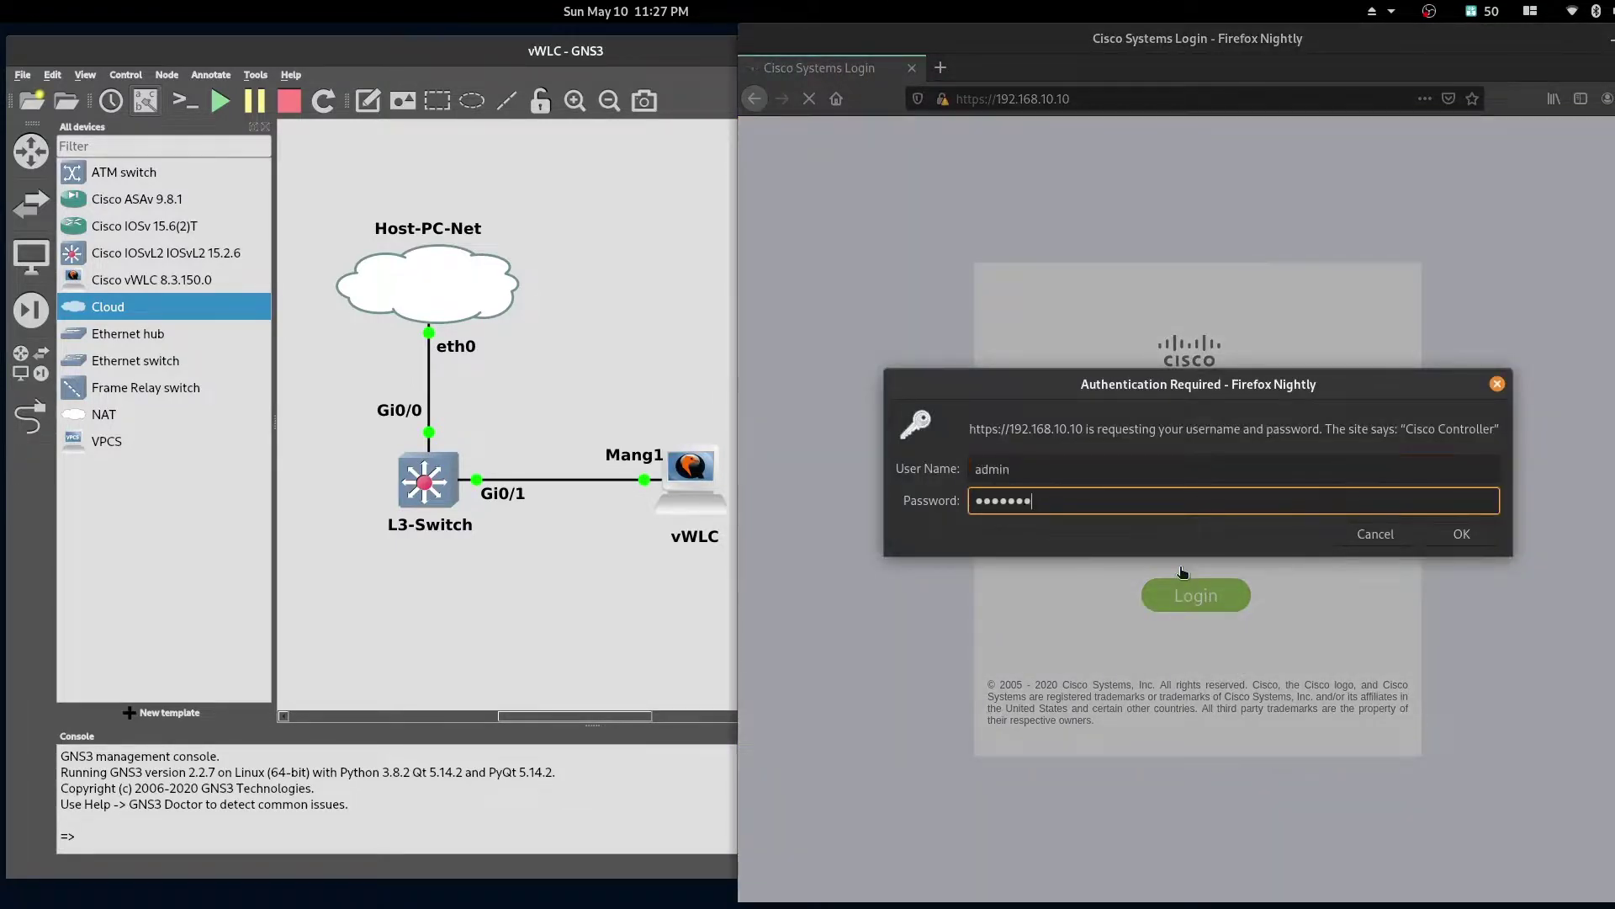
key(Return)
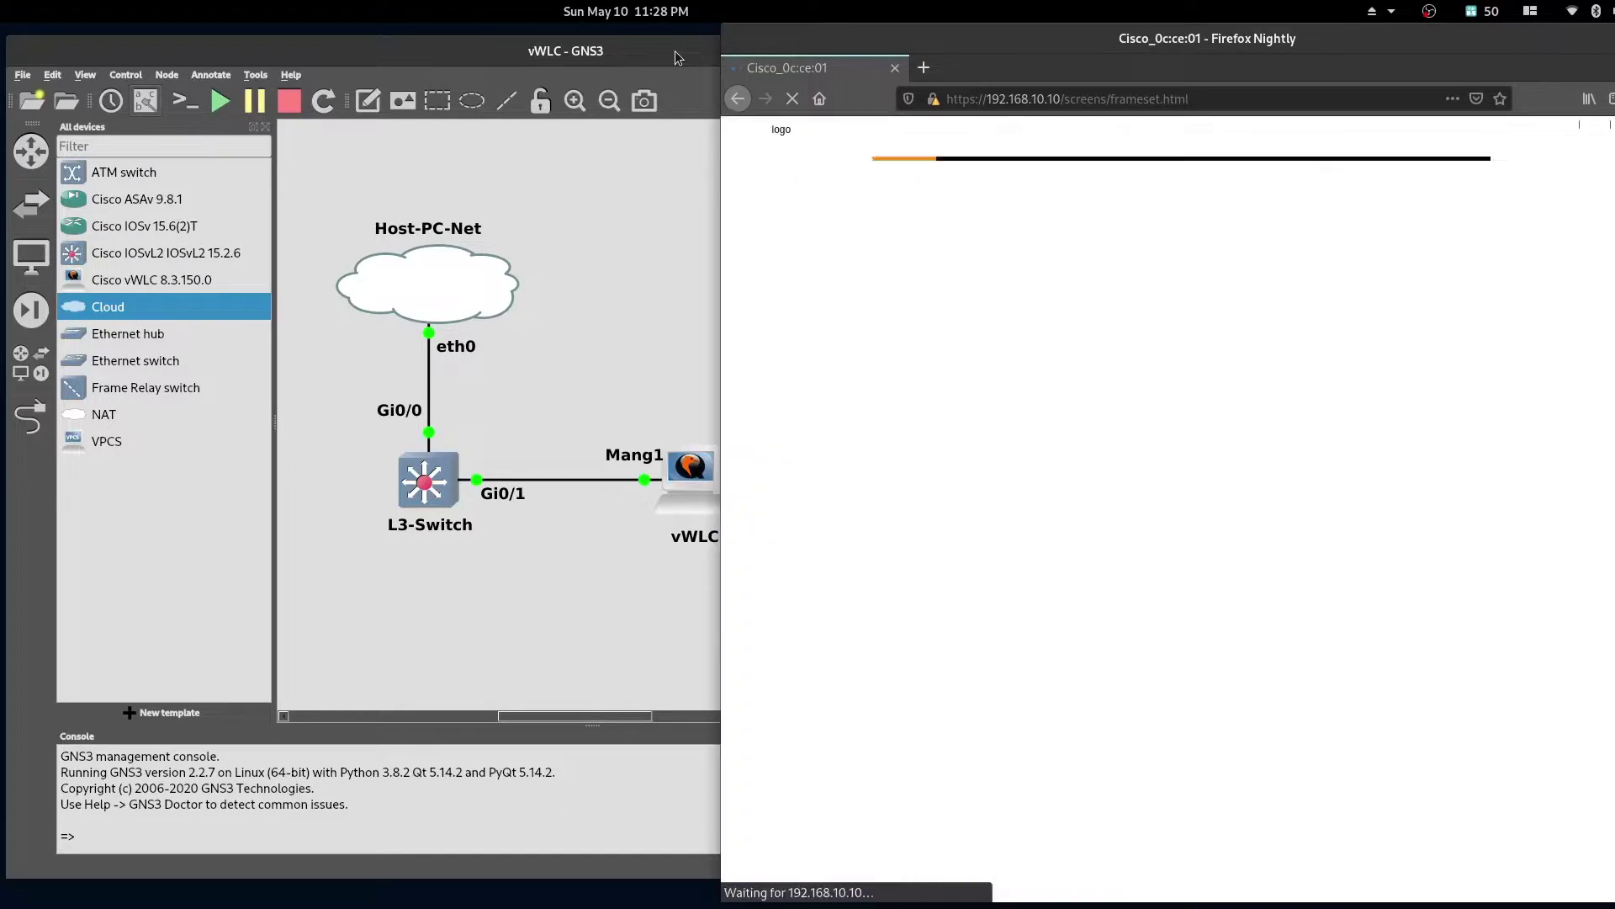